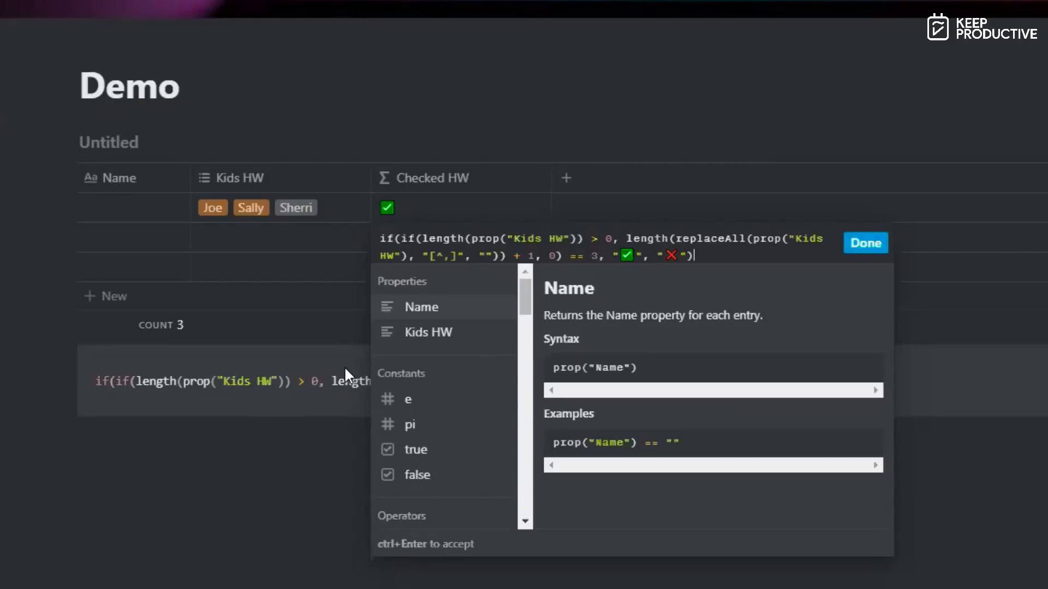
- Leave the Checked HW formula editor and insert an empty line above the formula in the code block
click(263, 377)
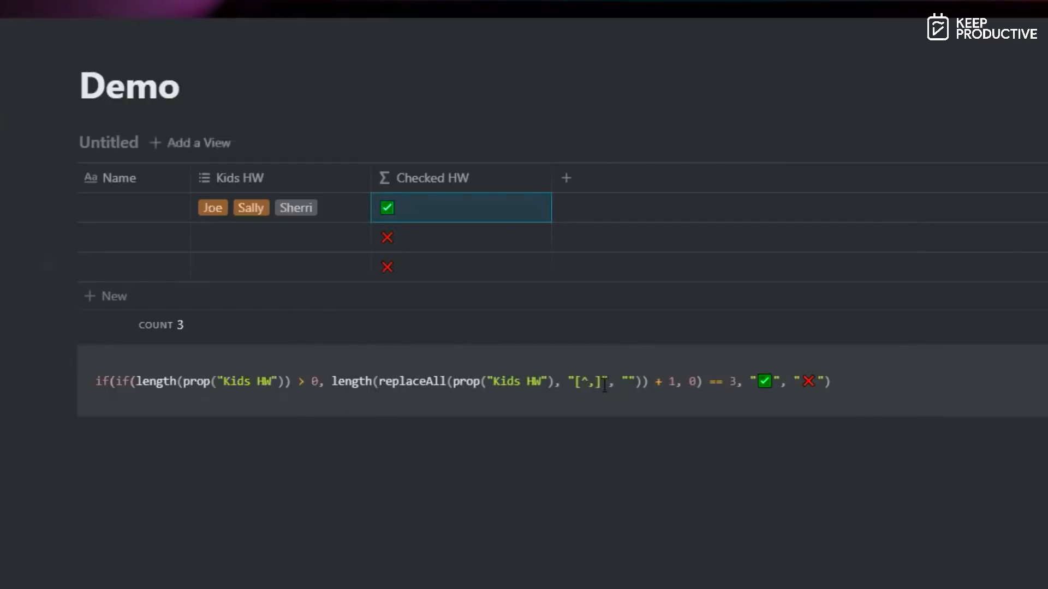
click(840, 393)
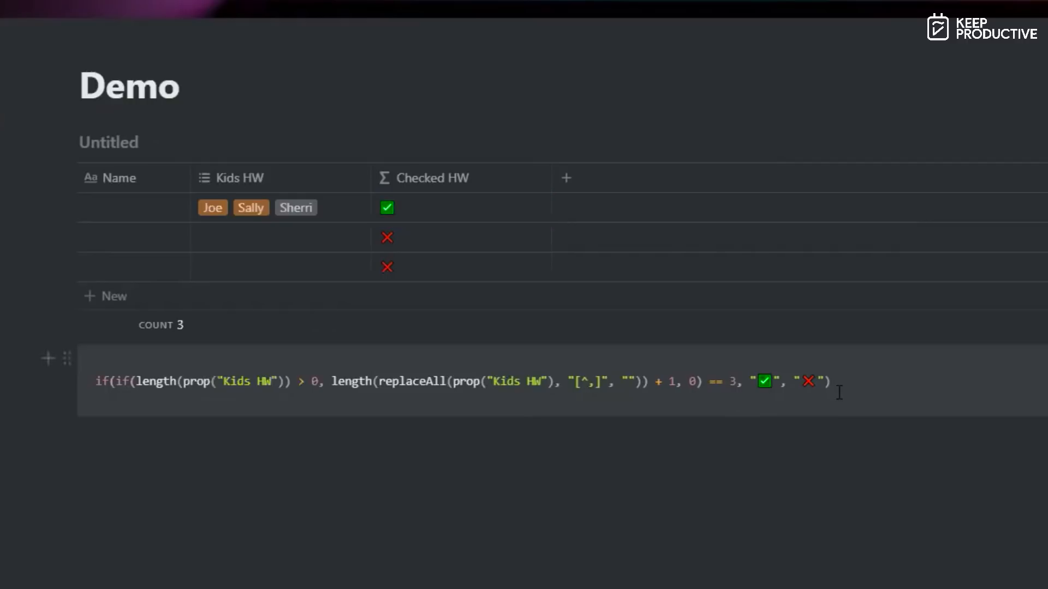
key(Home)
key(Return)
key(Up)
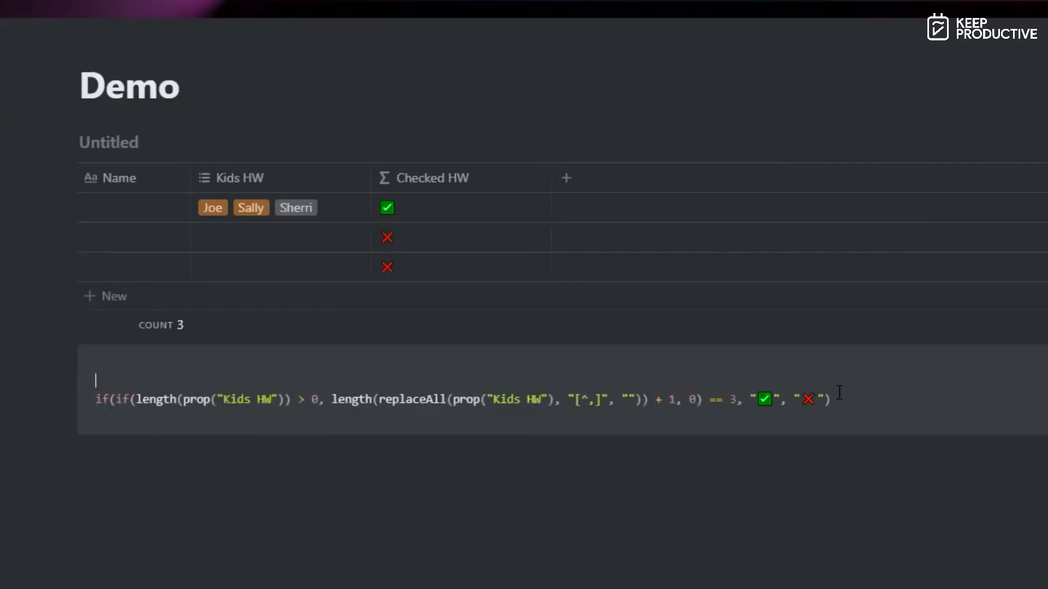
- Write the example statement if(1 > 0, true, false) above the formula, separated from it by a blank line
text(if)
key(Return)
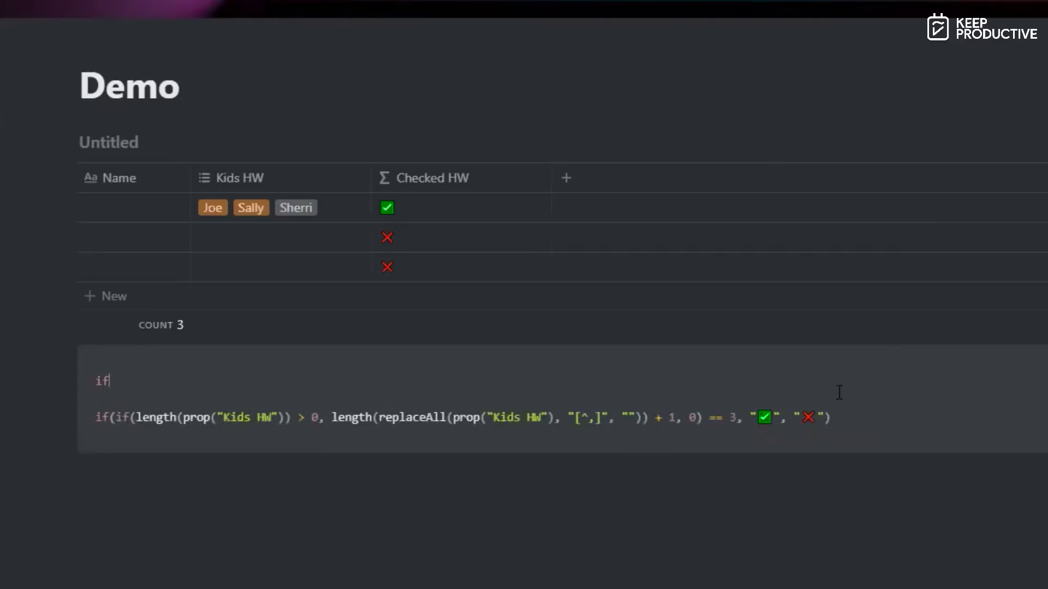
text(()
text(l > )
text(0, )
text(True, F)
key(BackSpace)
key(BackSpace)
key(BackSpace)
key(BackSpace)
key(BackSpace)
key(BackSpace)
key(BackSpace)
text(true, false))
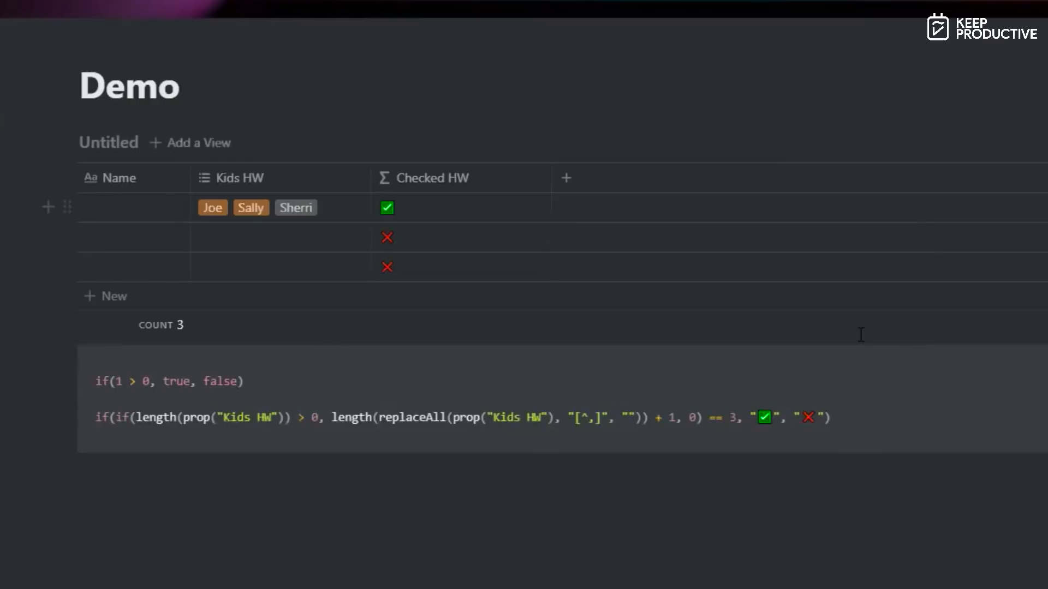
- Examine the replaceAll(prop("Kids HW"), "[^,]", "") part of the formula and its [^,] pattern
click(836, 422)
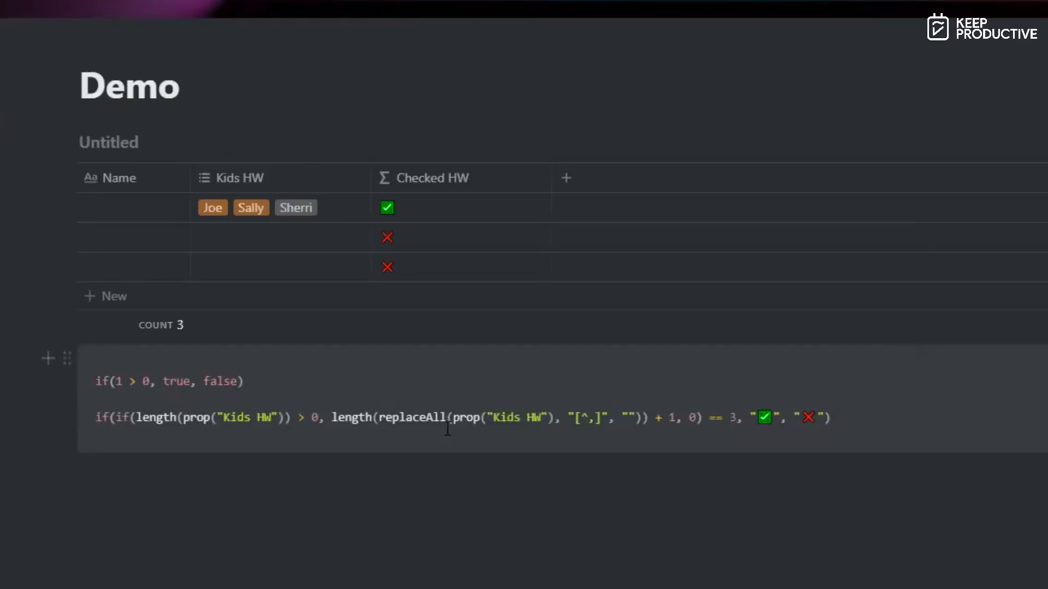
drag(641, 421, 382, 426)
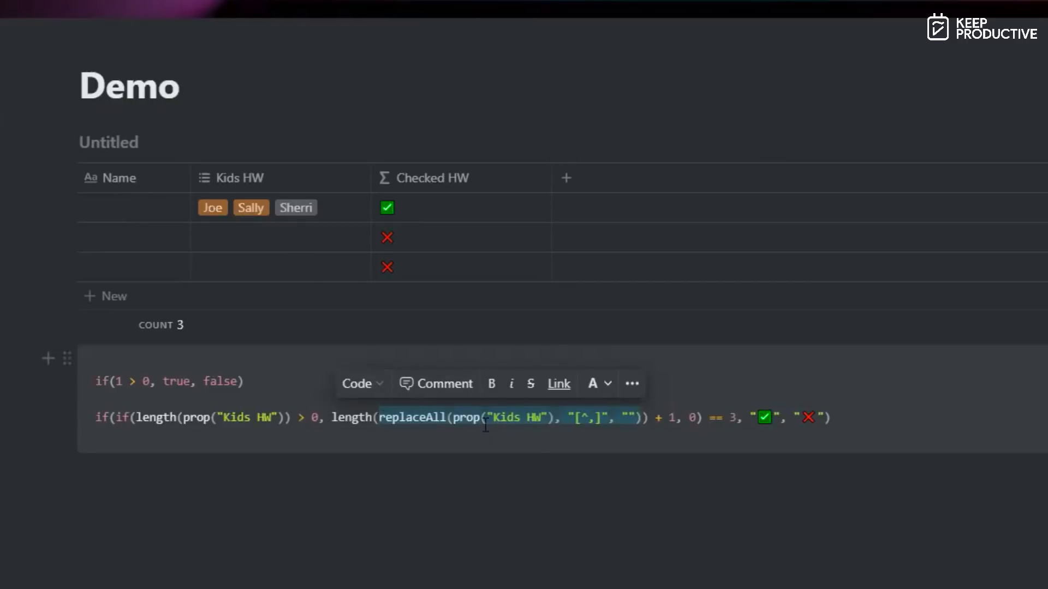
click(578, 418)
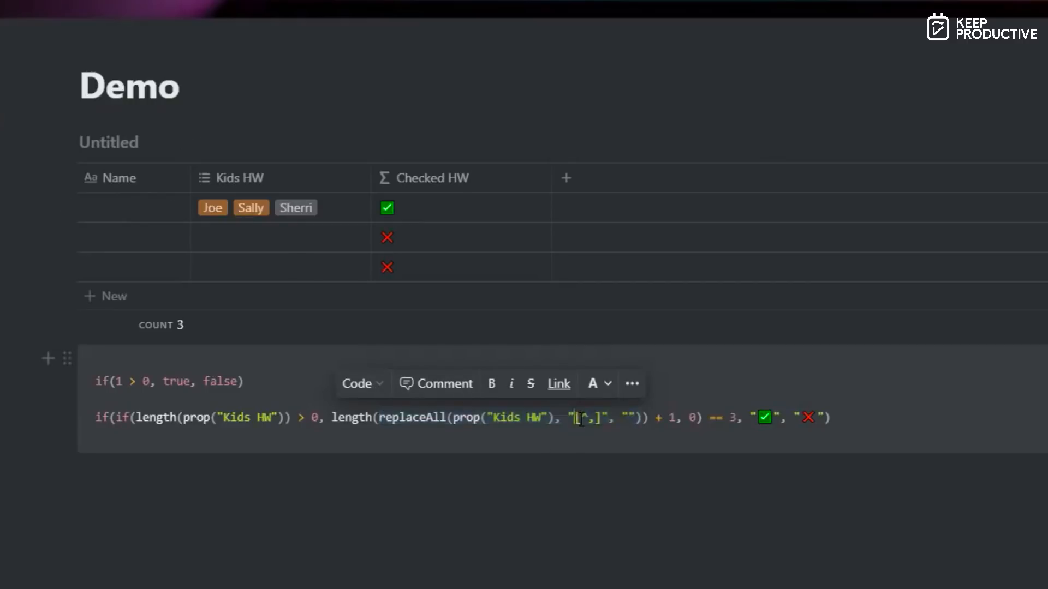
drag(577, 419, 611, 427)
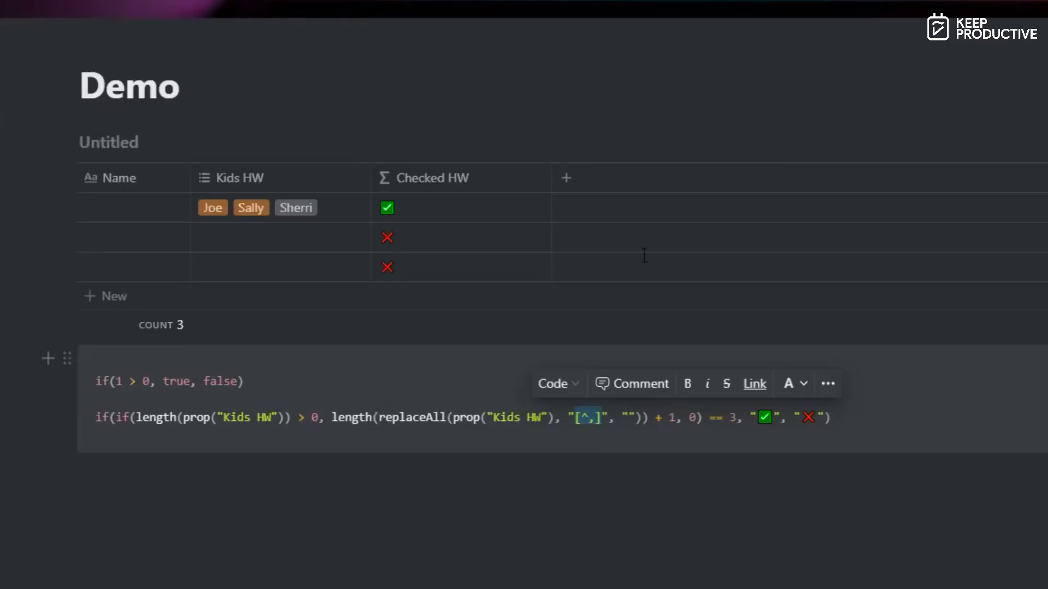
- Add a column named Test to the table and set its property type to Formula
click(595, 185)
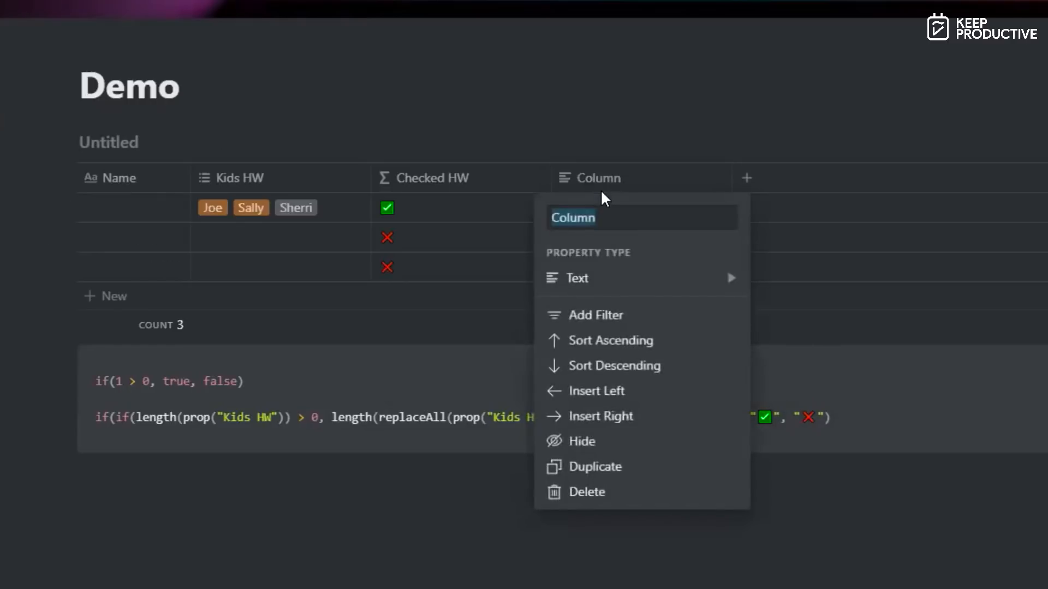
text(Tet)
key(BackSpace)
text(st)
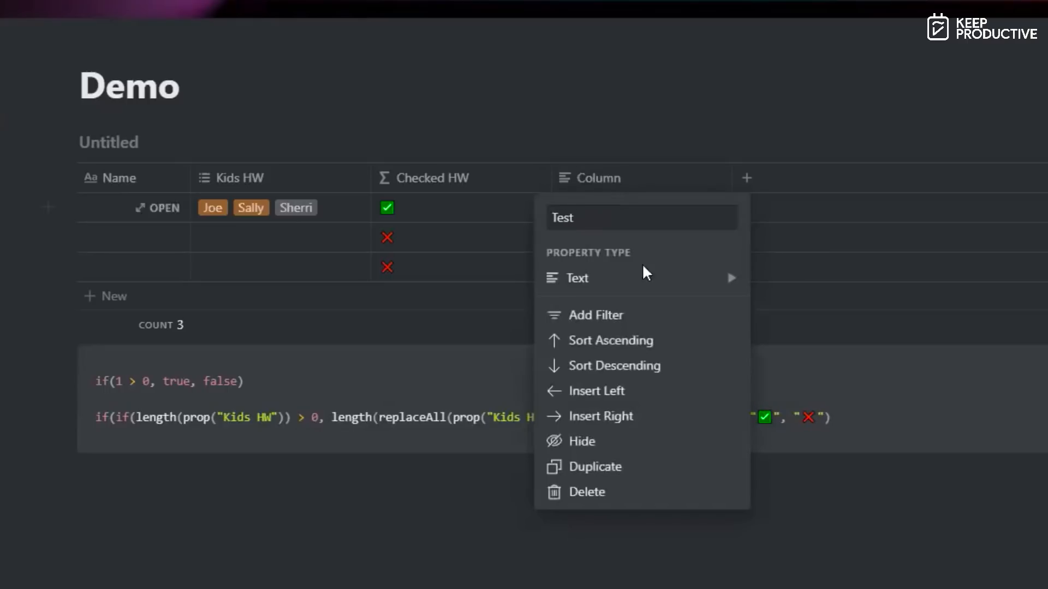
mouse_move(726, 278)
click(812, 437)
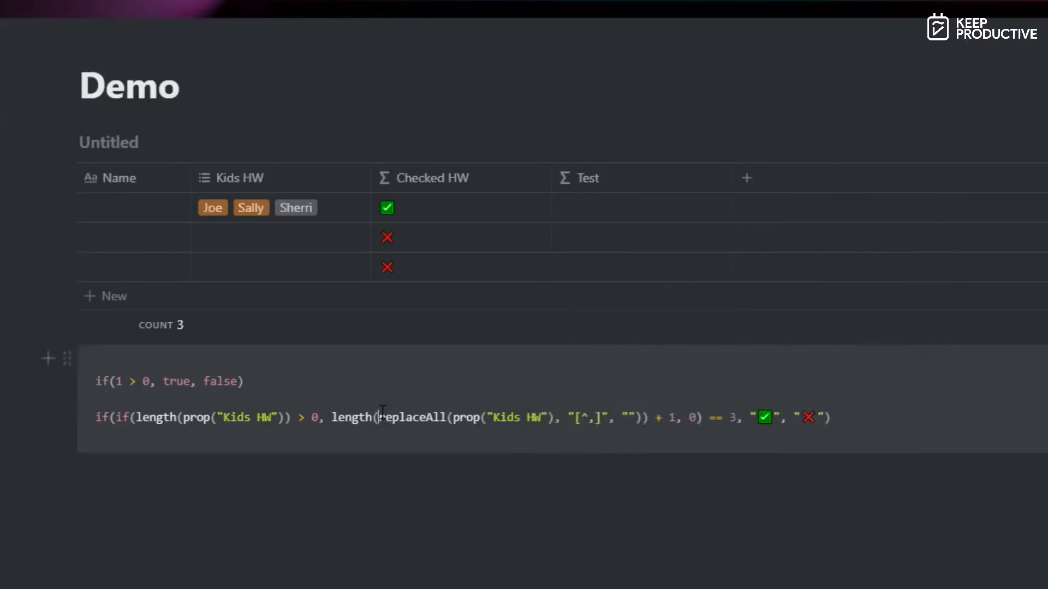
- Copy replaceAll(prop("Kids HW"), "[^,]", "") from the code block and apply it as the Test column's formula
drag(379, 419, 644, 419)
key(ctrl+c)
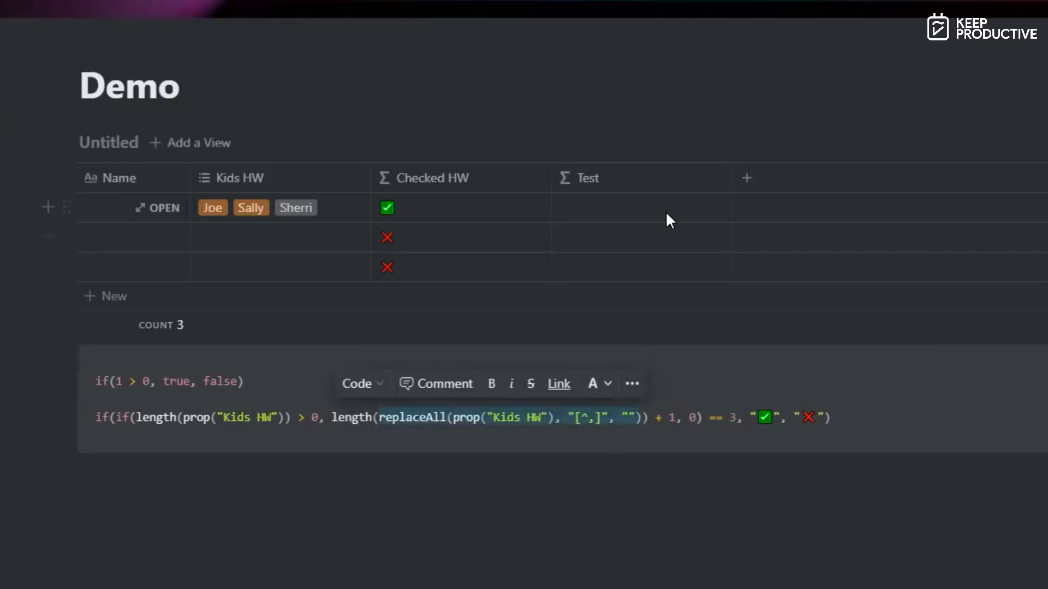
click(666, 211)
key(ctrl+v)
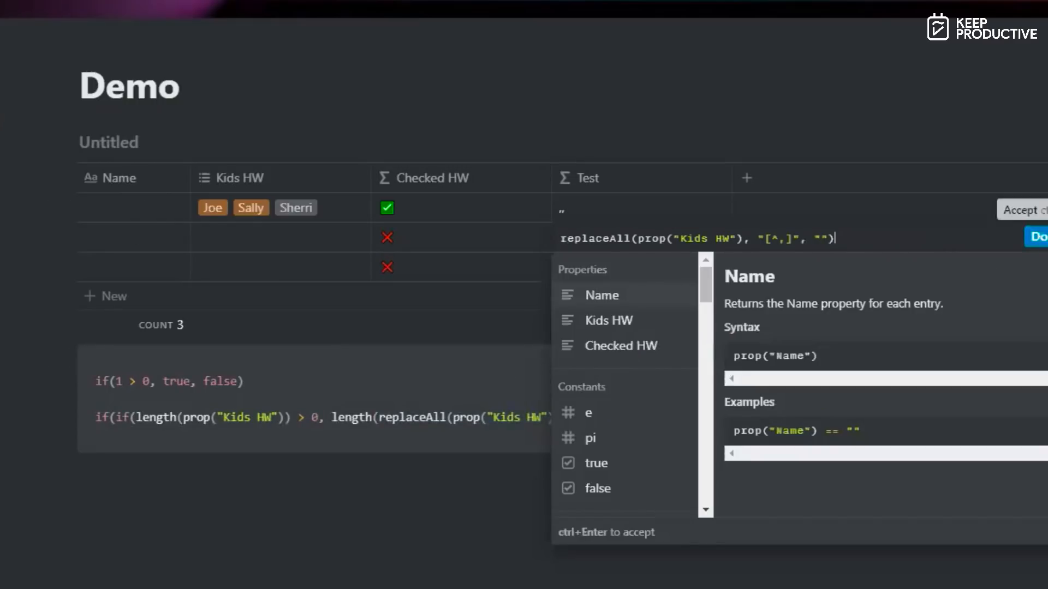
click(1036, 237)
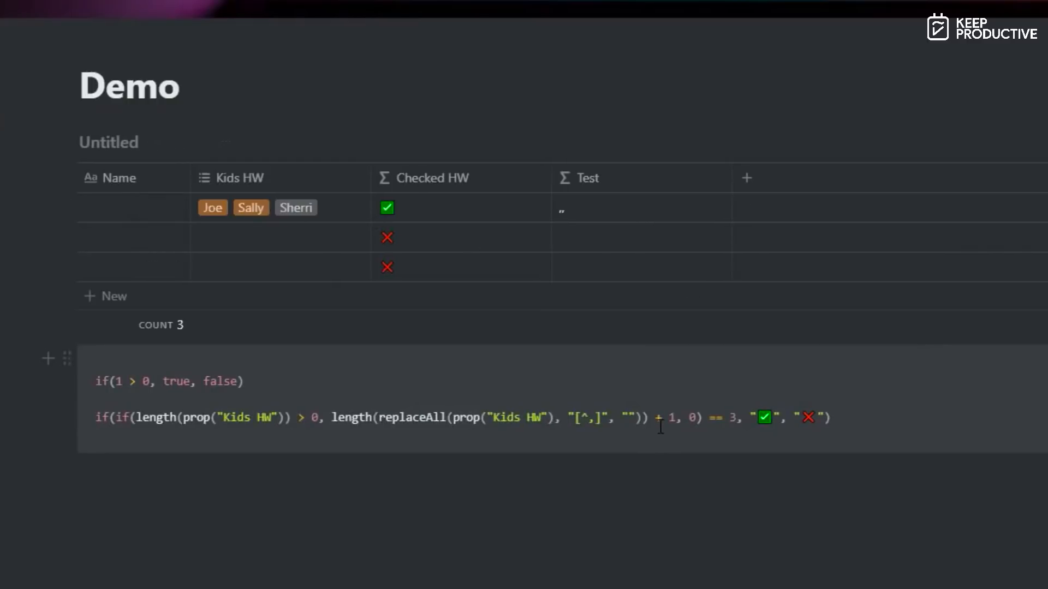
- Wrap the Test column's replaceAll expression in length() and apply the formula
click(585, 215)
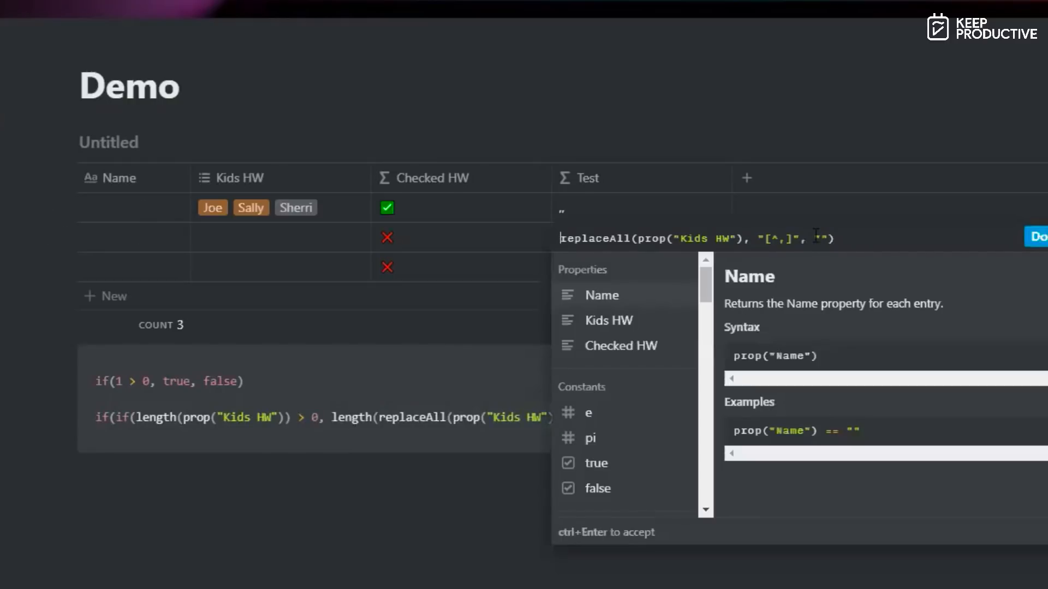
key(Home)
text(leng)
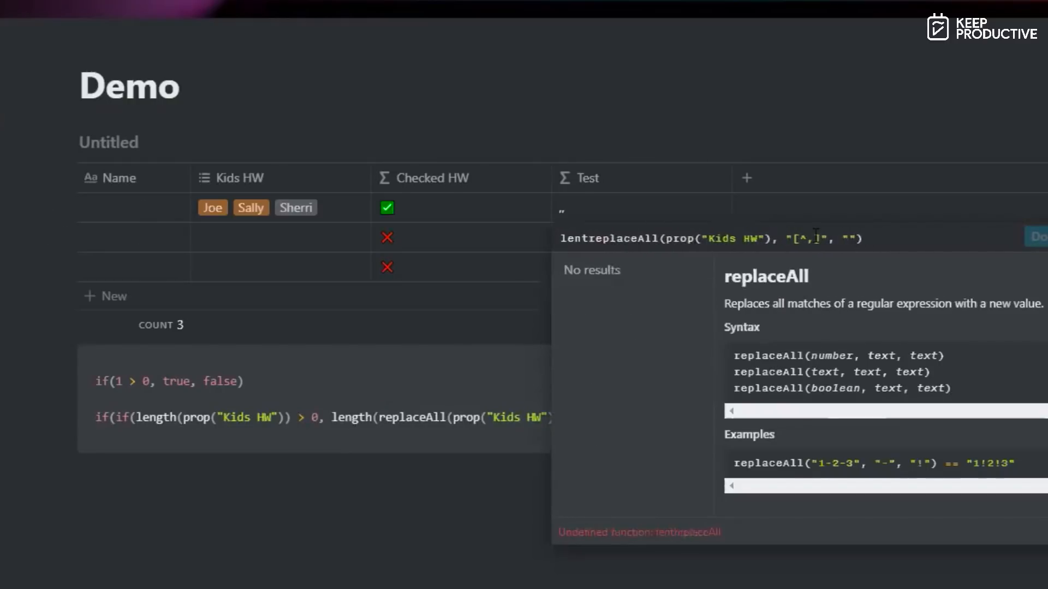
text(th()
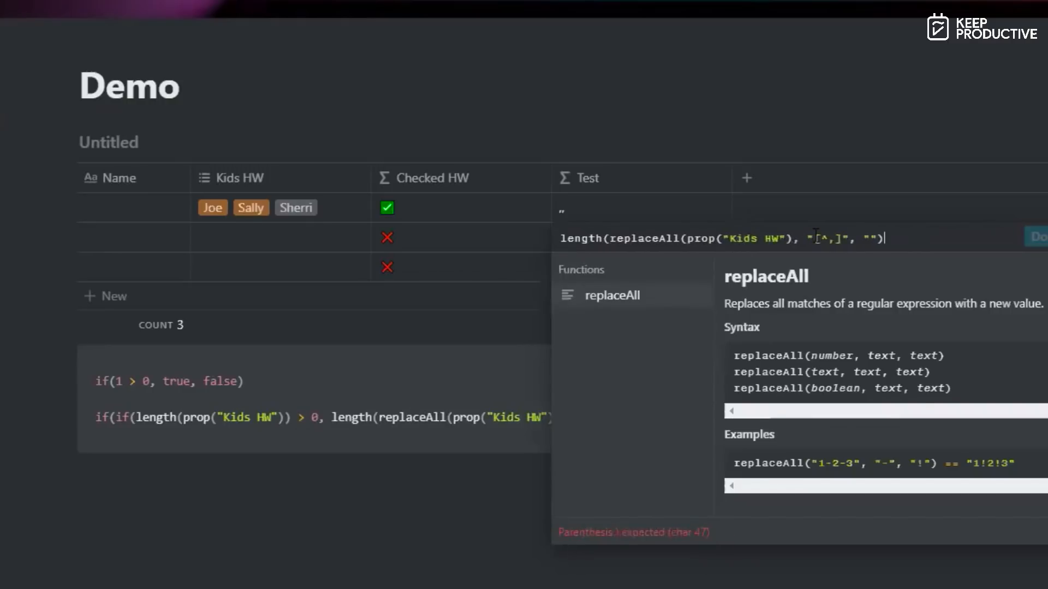
text())
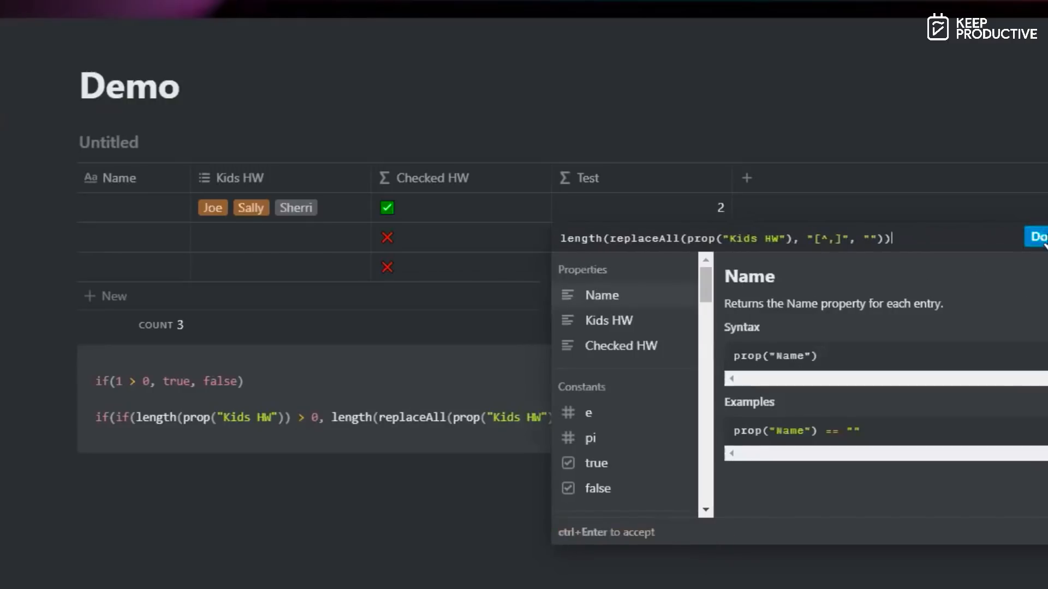
key(ctrl+Return)
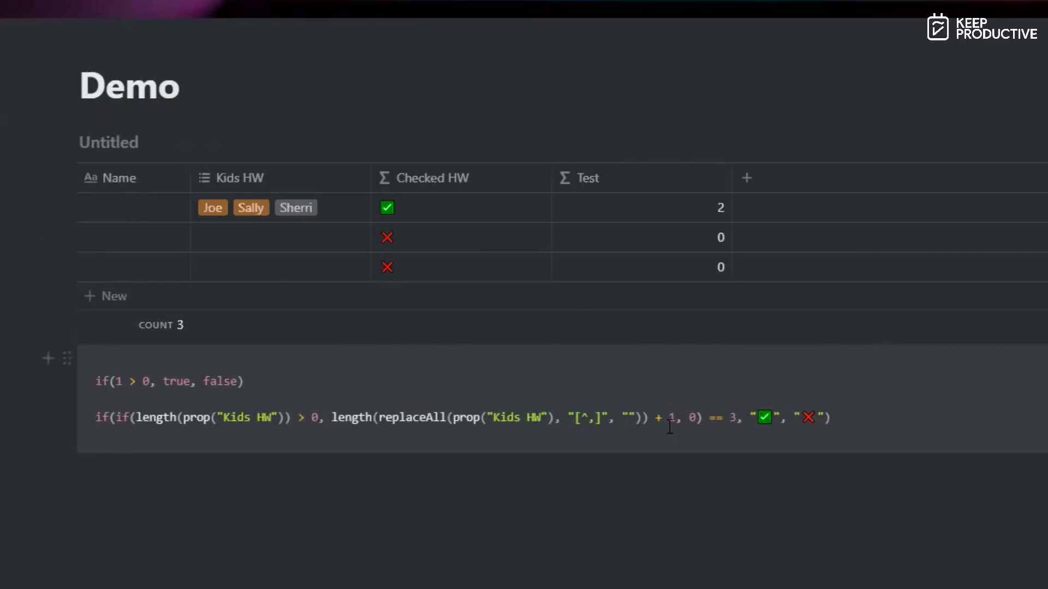
- Examine the formula's + 1 term, its == 3 comparison, and the check mark and cross outputs
drag(670, 427, 655, 422)
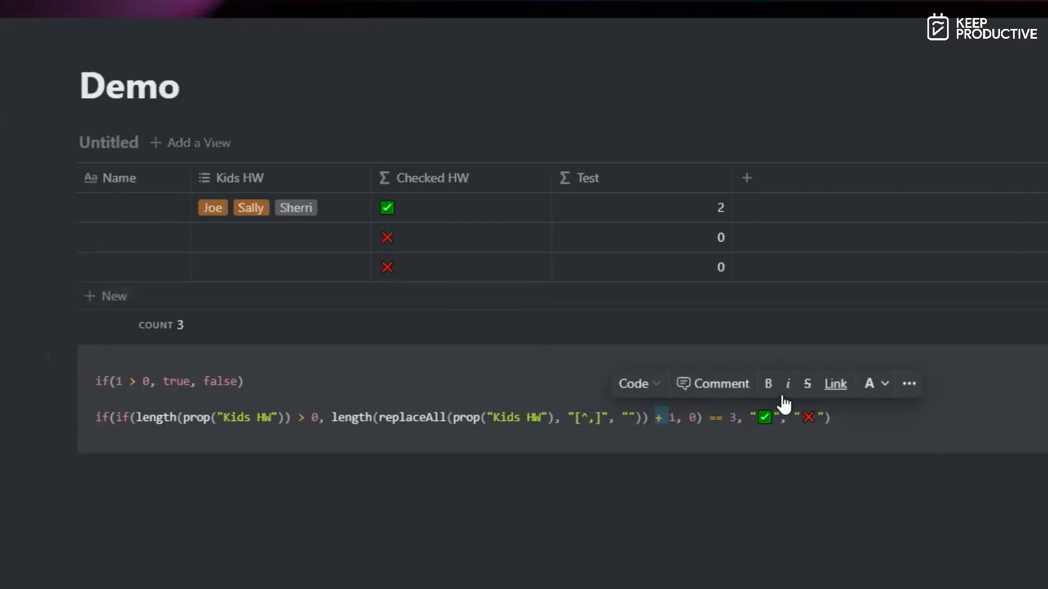
click(689, 437)
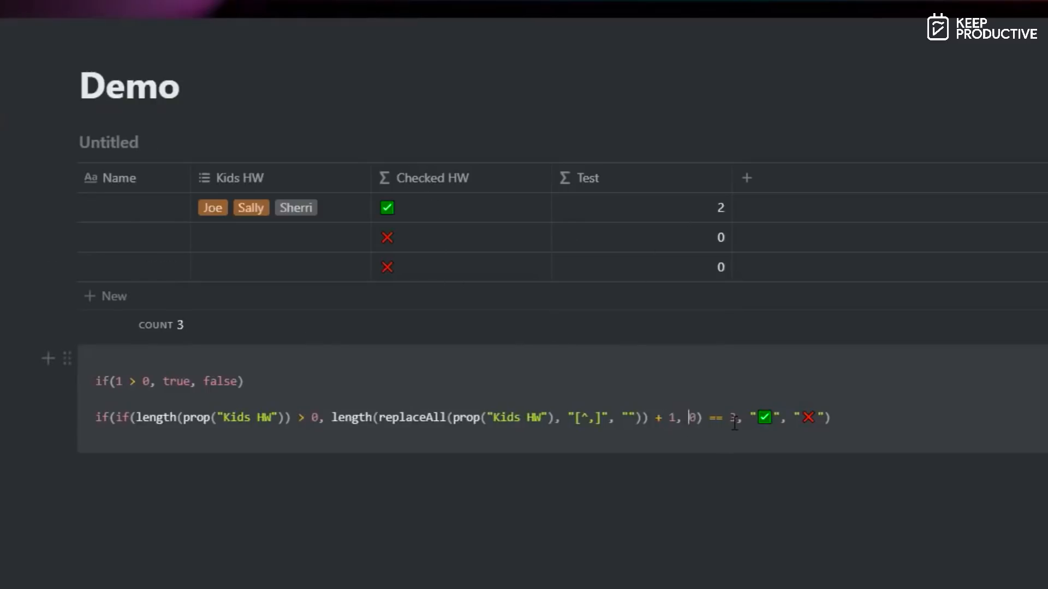
drag(736, 417, 328, 417)
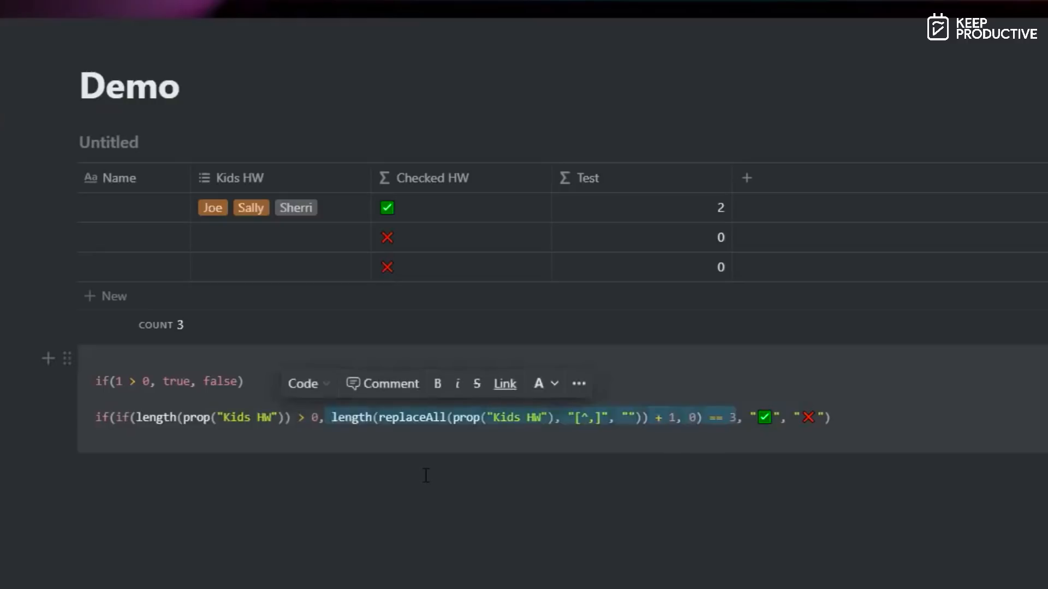
drag(751, 417, 781, 419)
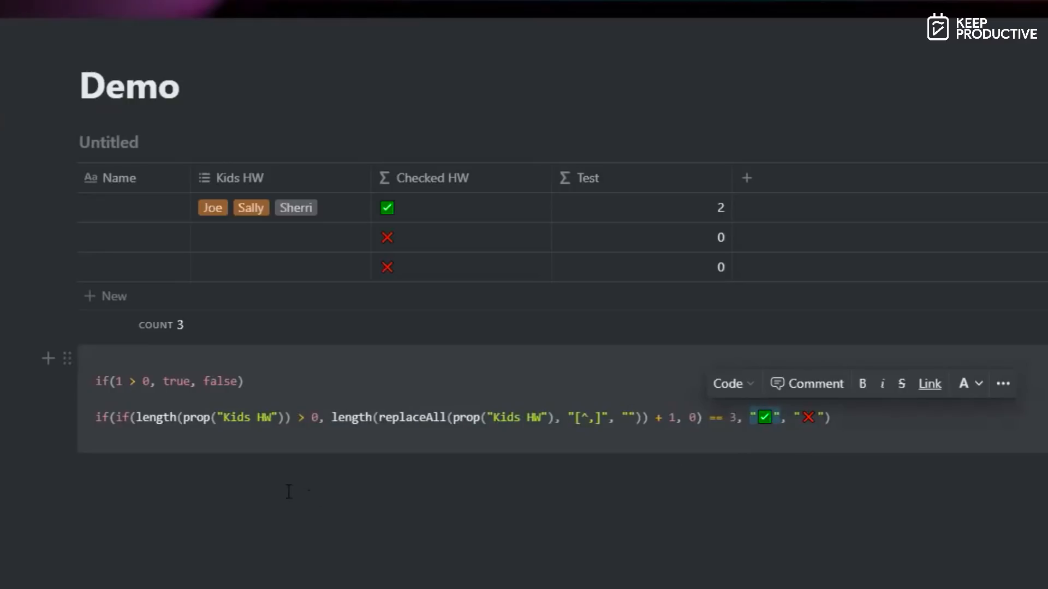
drag(795, 418, 825, 419)
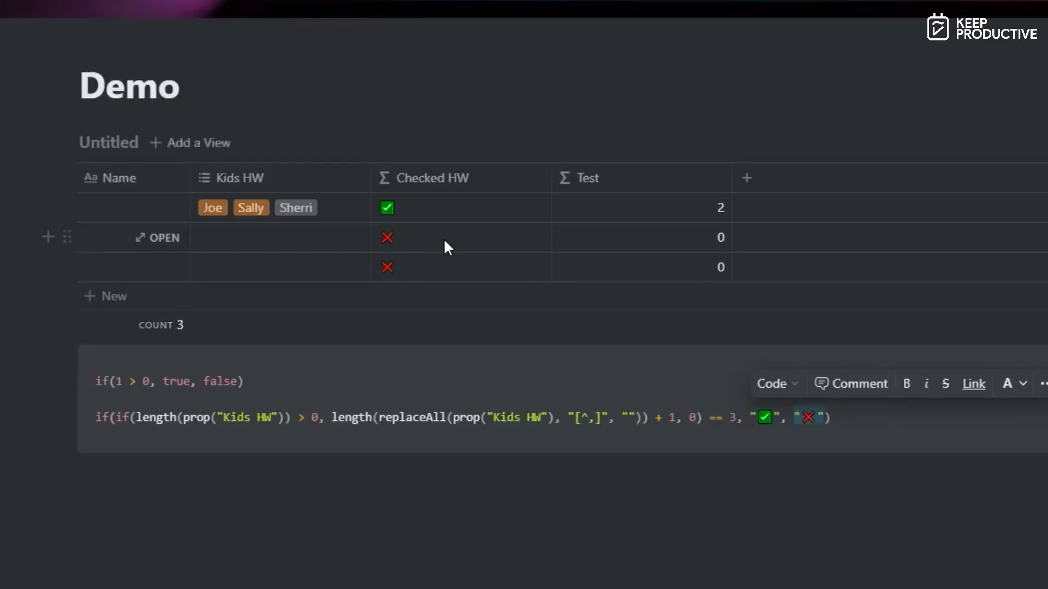
- Remove the grey tag from the first row's Kids HW cell
click(331, 207)
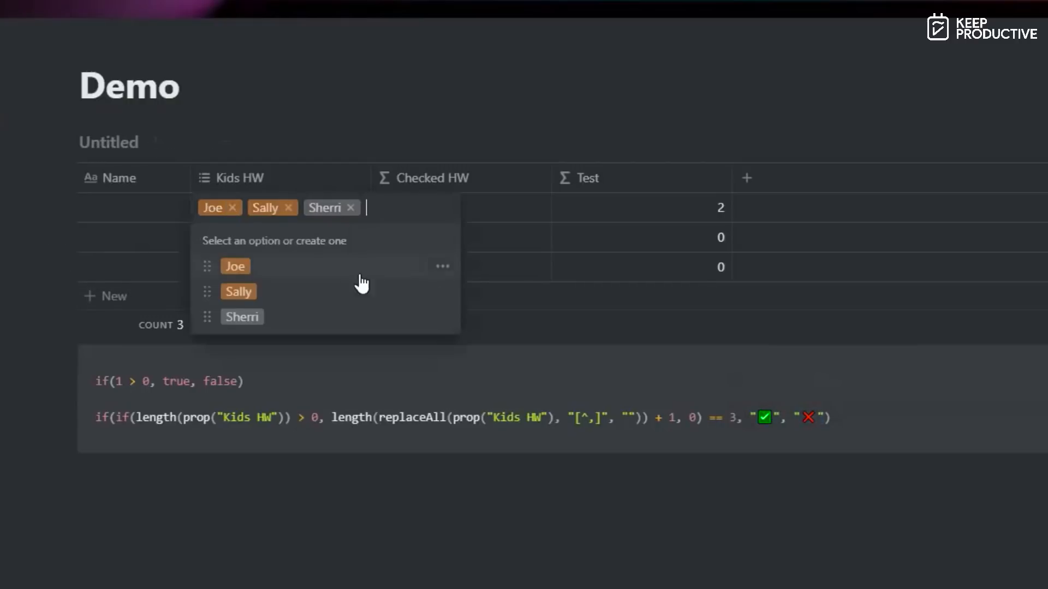
click(351, 208)
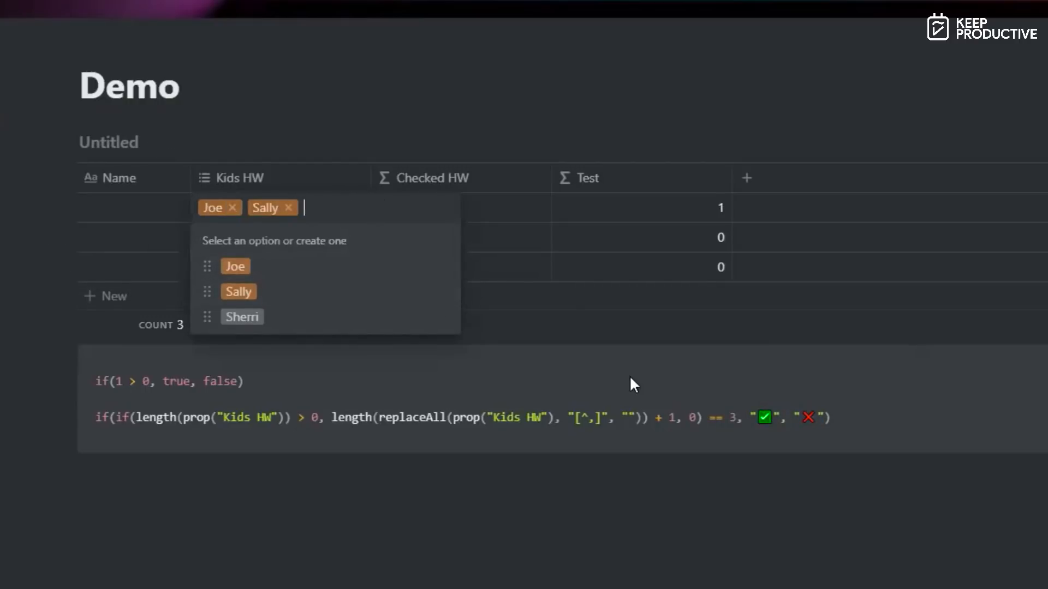
key(Escape)
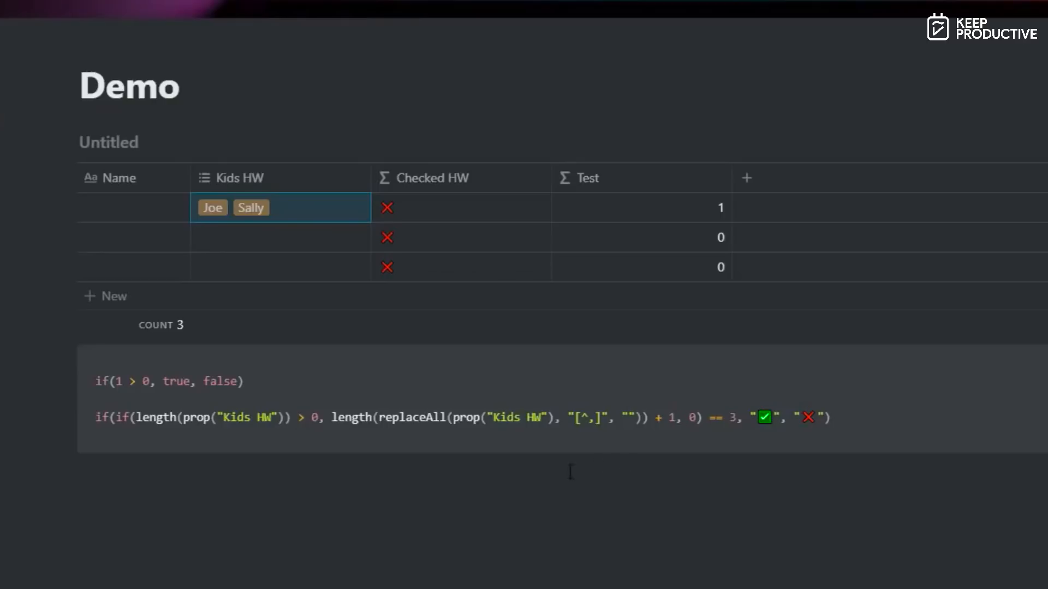
- Replace the example if statement in the code block with the comment "// Checked DW" directly above the formula
drag(115, 417, 320, 425)
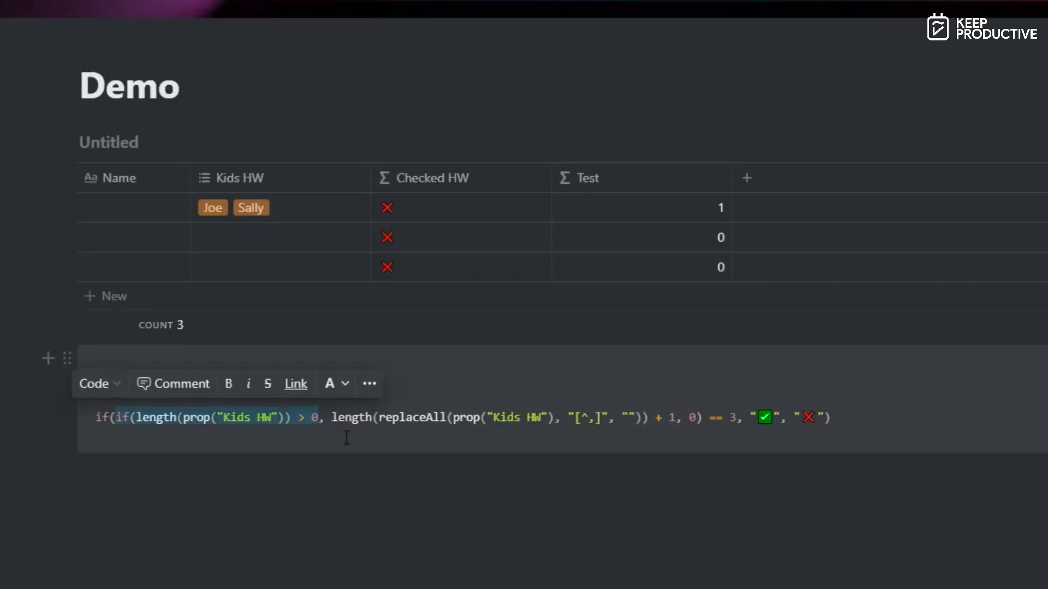
click(421, 402)
key(Up)
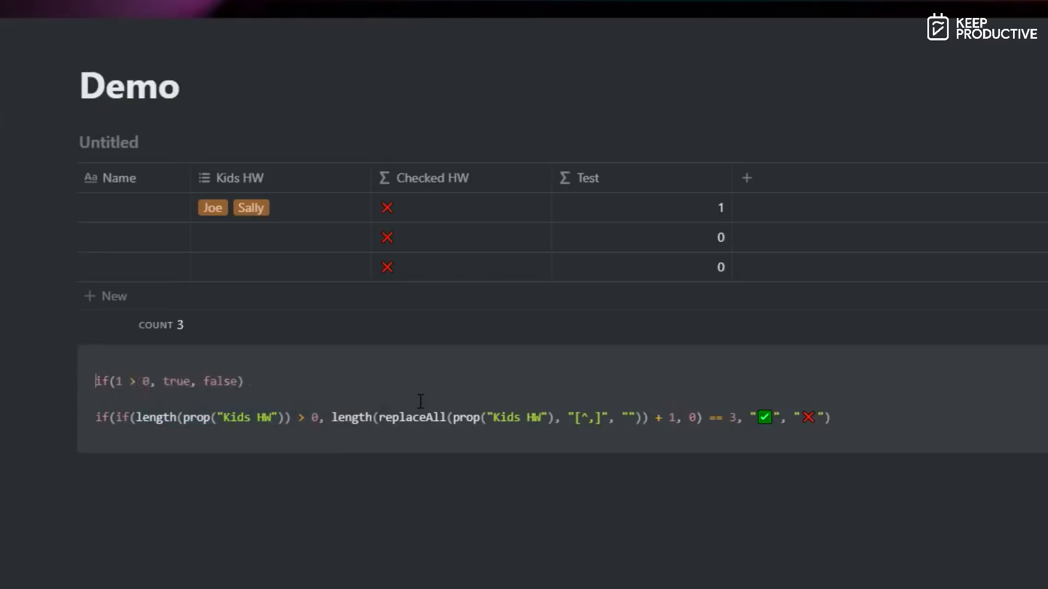
key(shift+End)
key(BackSpace)
key(Down)
text(//)
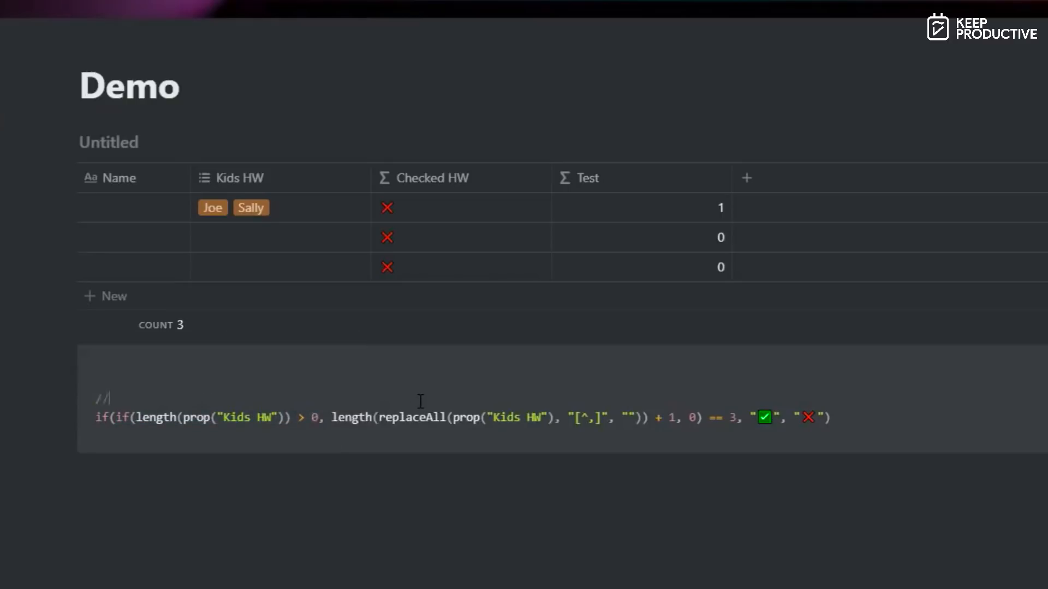
text( Checked DW)
key(Up)
key(Delete)
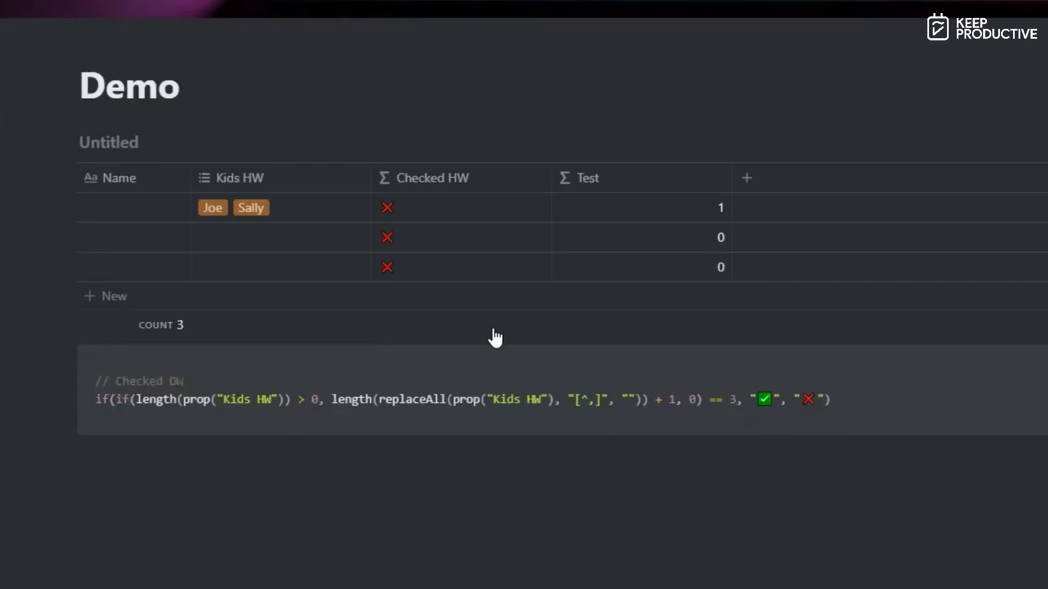
- Delete the Test column from the table
click(614, 178)
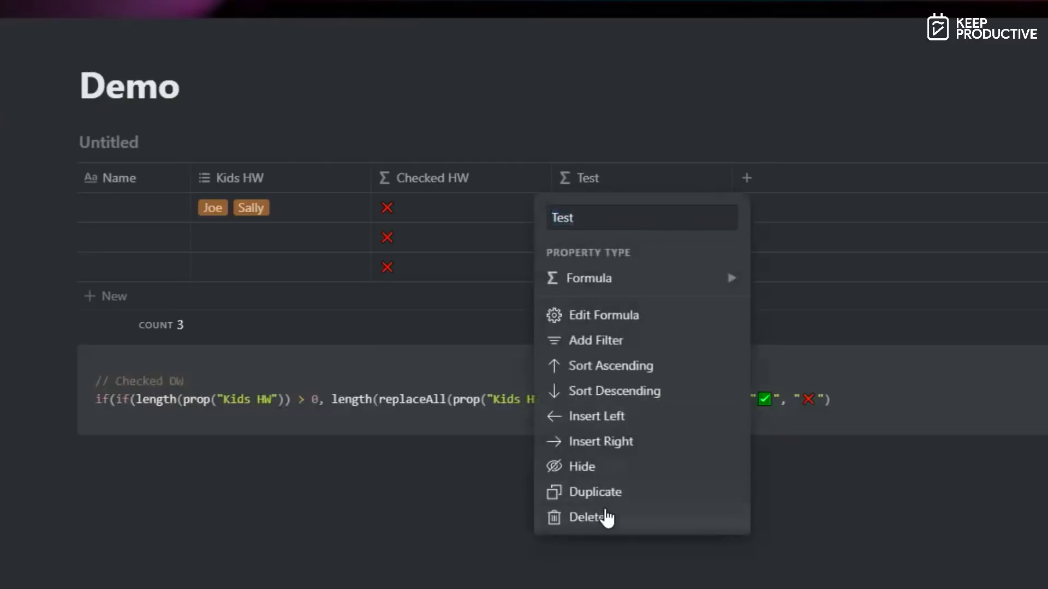
click(595, 517)
click(855, 166)
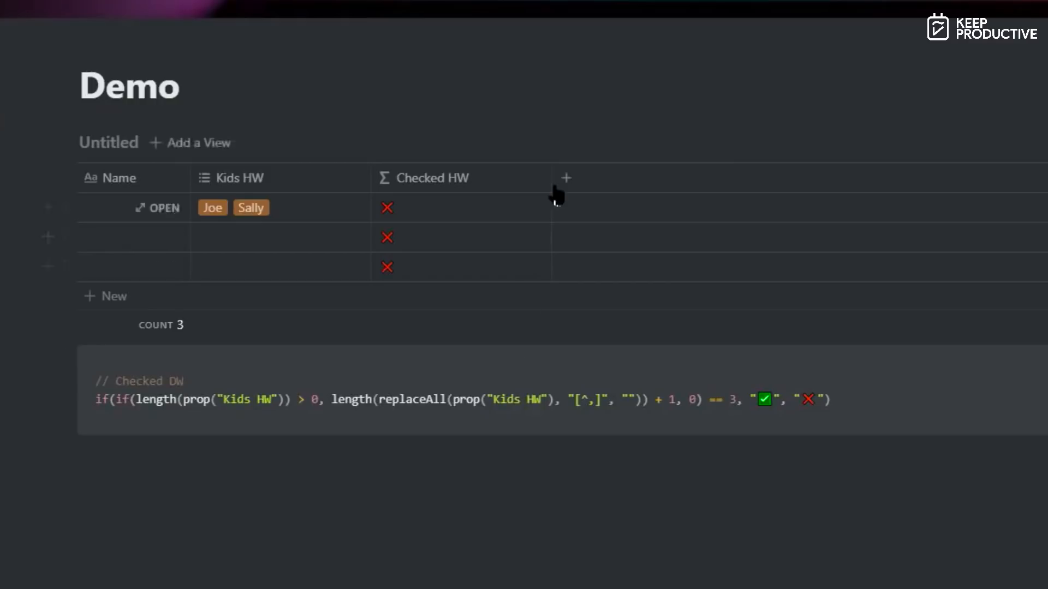
- Narrow the Checked HW column and add a checkbox column named 💪 after it
drag(551, 177, 489, 178)
click(506, 178)
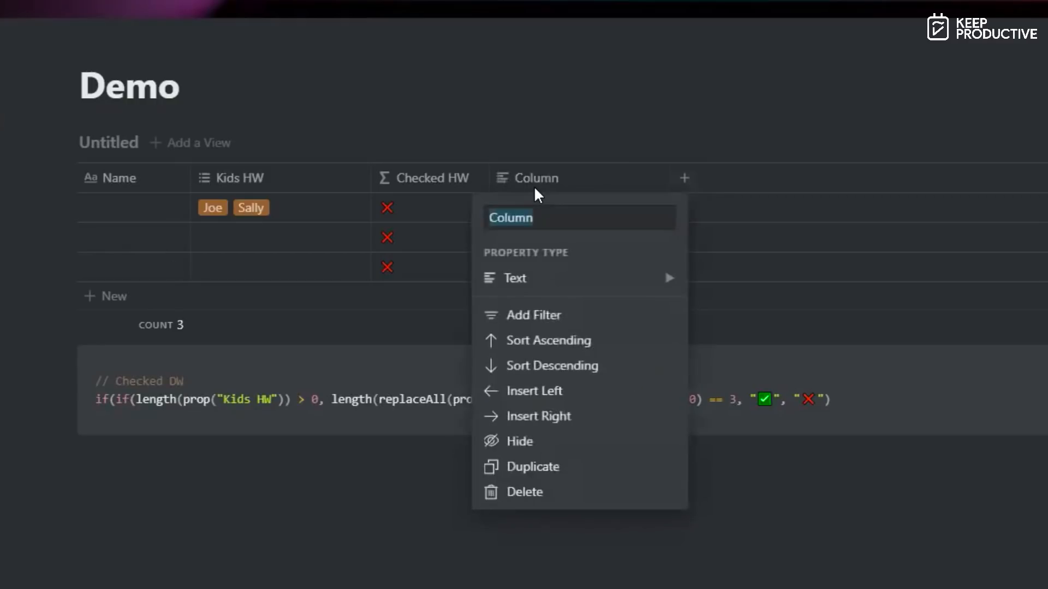
key(BackSpace)
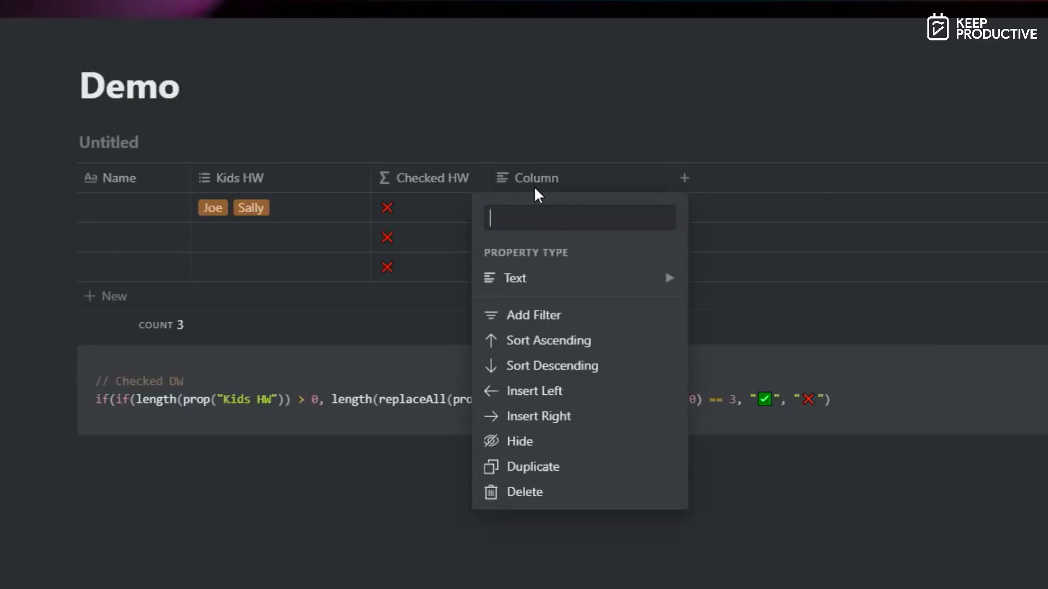
text(💪)
mouse_move(633, 279)
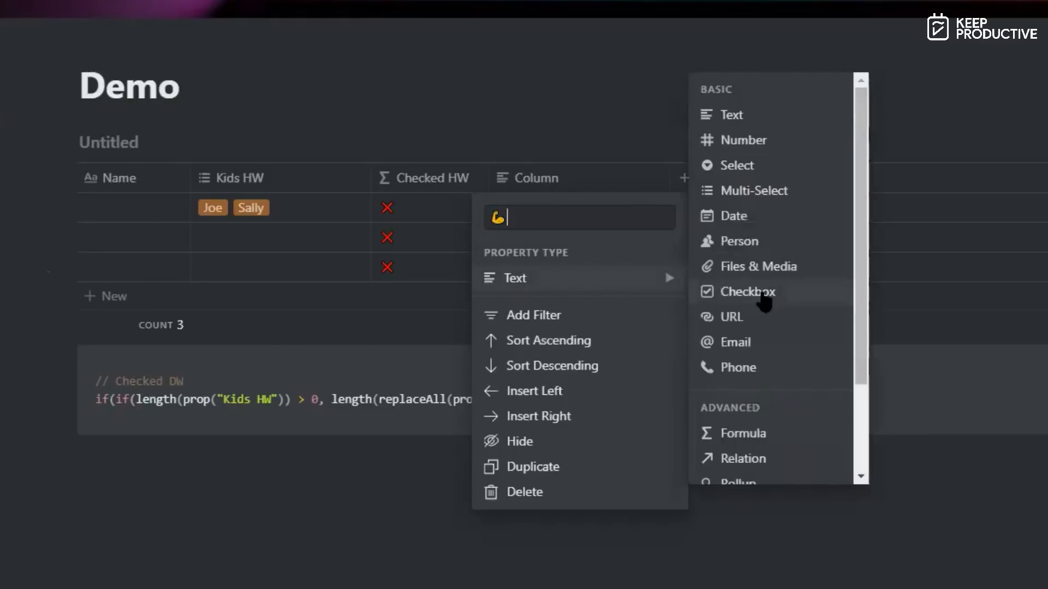
click(770, 301)
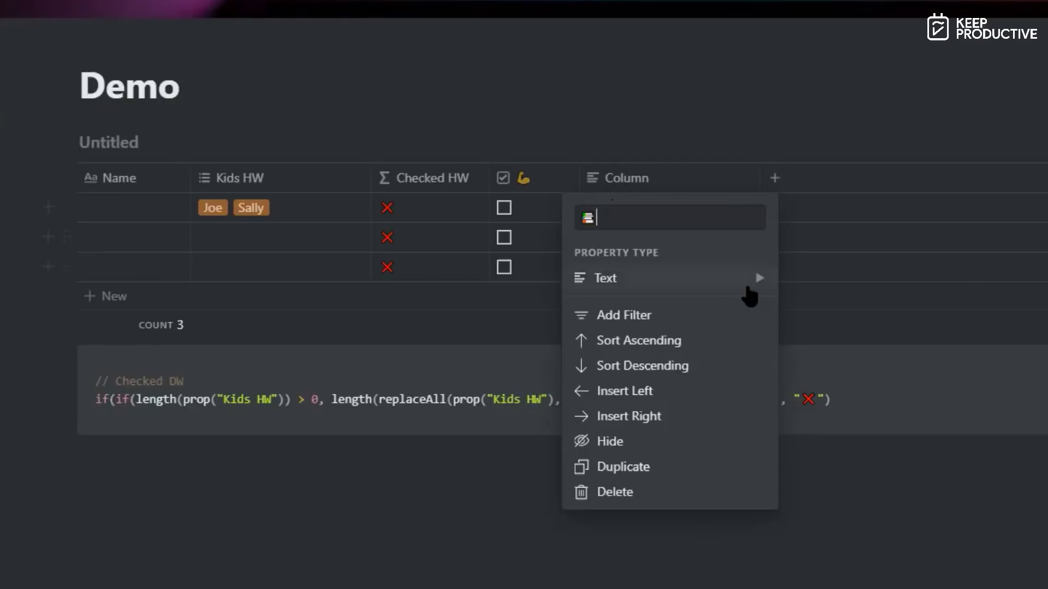
- Add a checkbox column named 📚 after the 💪 column and narrow it
mouse_move(767, 291)
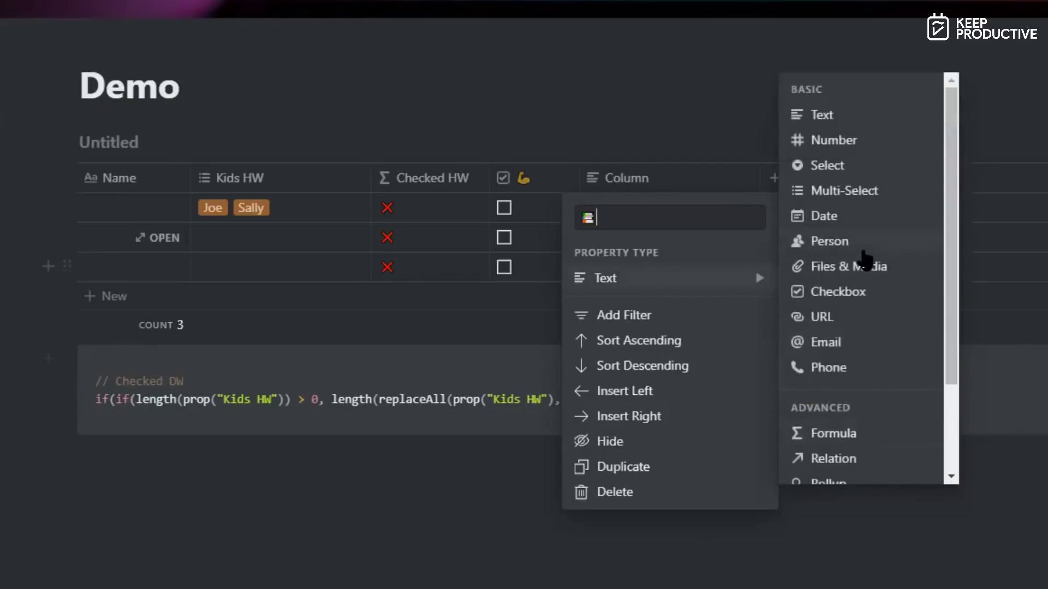
click(865, 294)
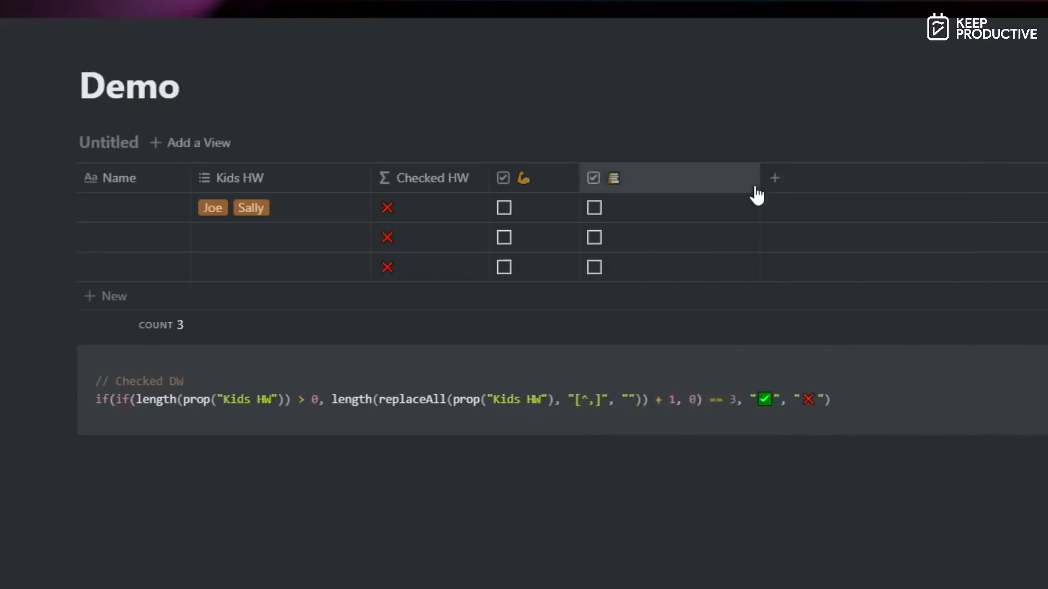
drag(759, 178, 650, 187)
- Add a checkbox column named 💌 after the 📚 column and narrow it to match the other checkbox columns
click(691, 178)
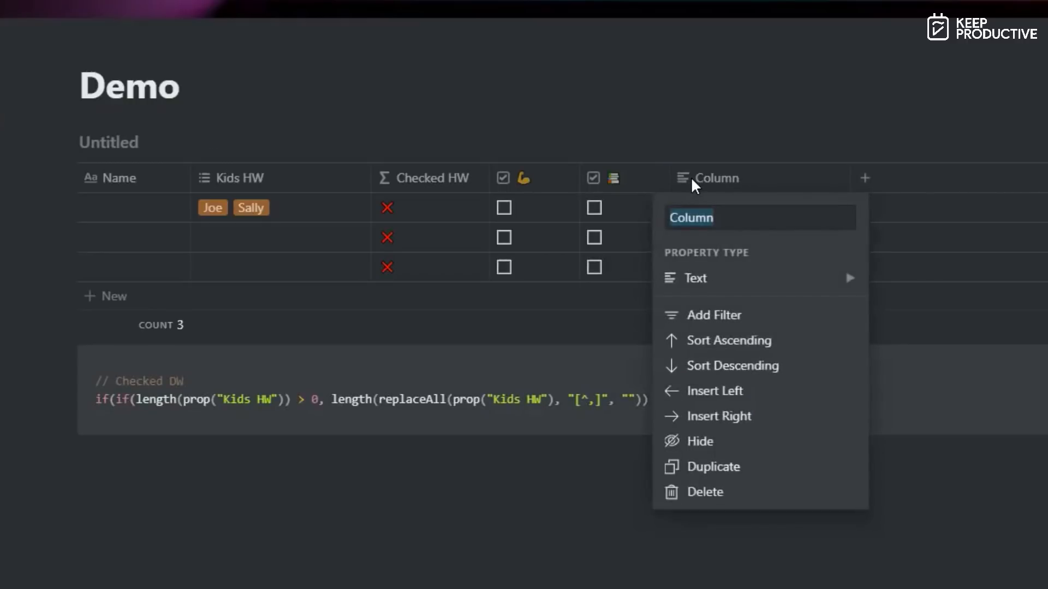
click(740, 200)
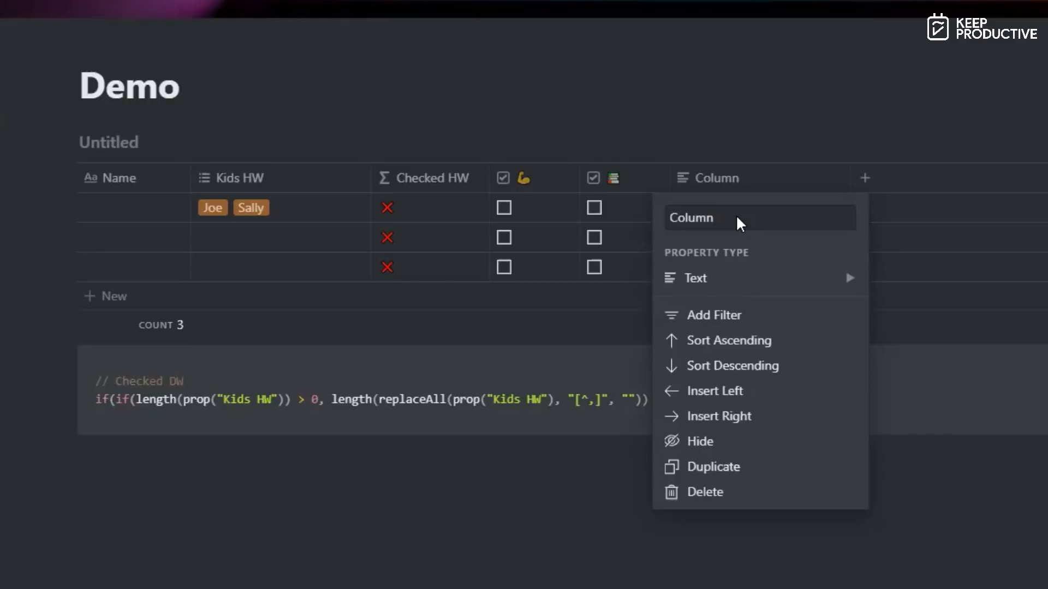
click(737, 216)
key(BackSpace)
key(BackSpace)
key(BackSpace)
key(BackSpace)
key(BackSpace)
key(BackSpace)
key(BackSpace)
key(BackSpace)
key(ctrl+v)
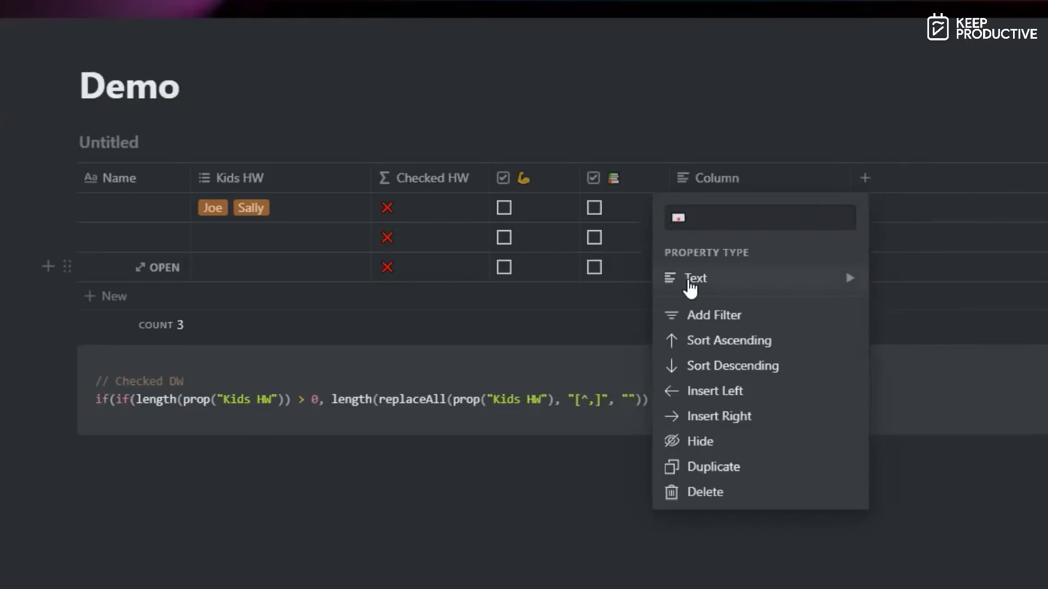
mouse_move(823, 291)
click(981, 301)
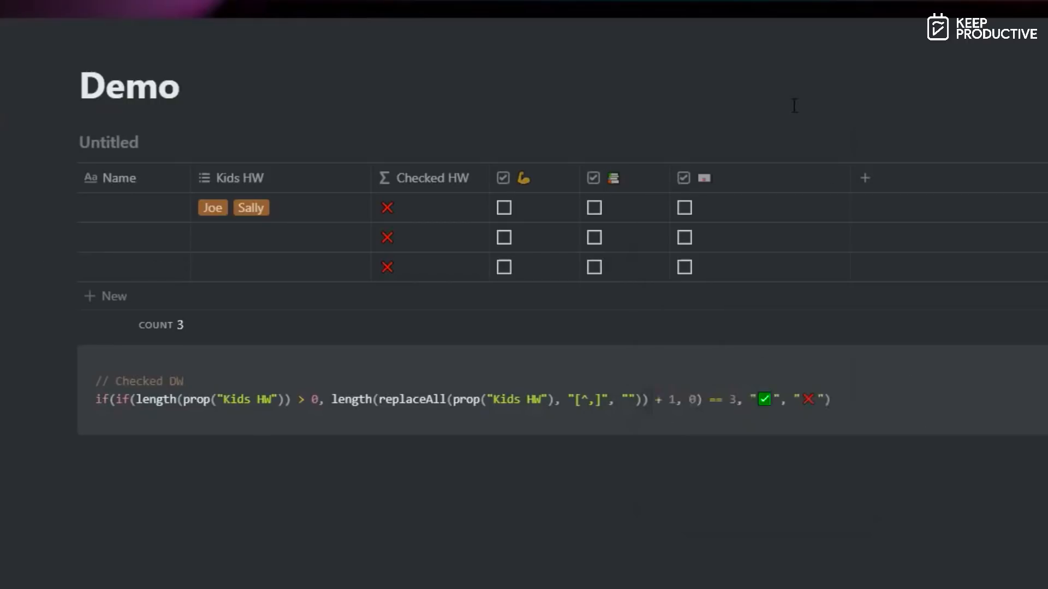
drag(849, 188, 734, 196)
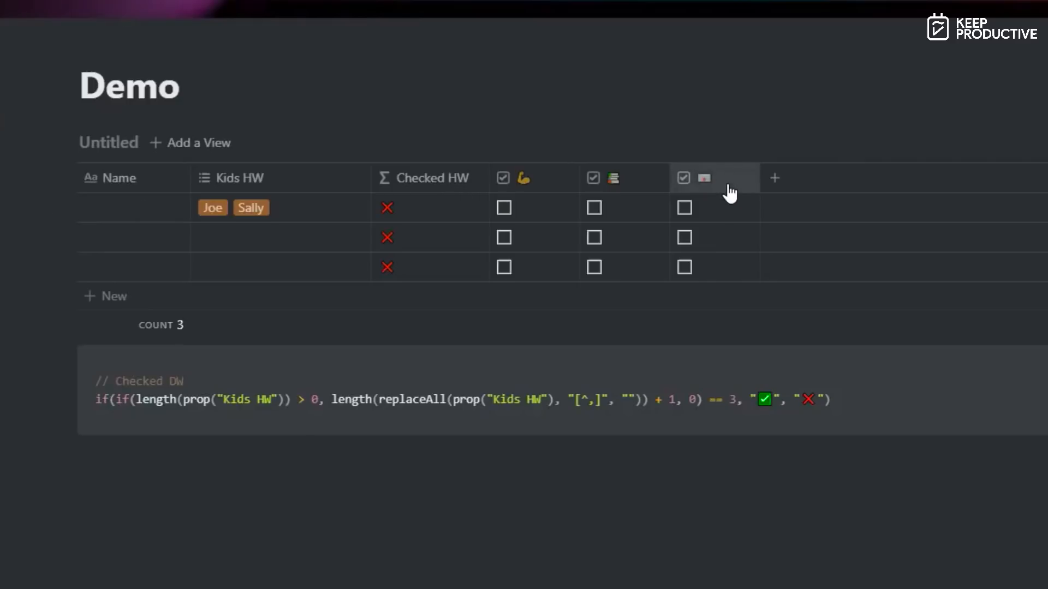
- Below the existing formula in the code block, add the comment "// Productivity" and a formula summing 3, 2 and 1 points for ticked 💪, 📚 and 💌
click(871, 403)
key(Return)
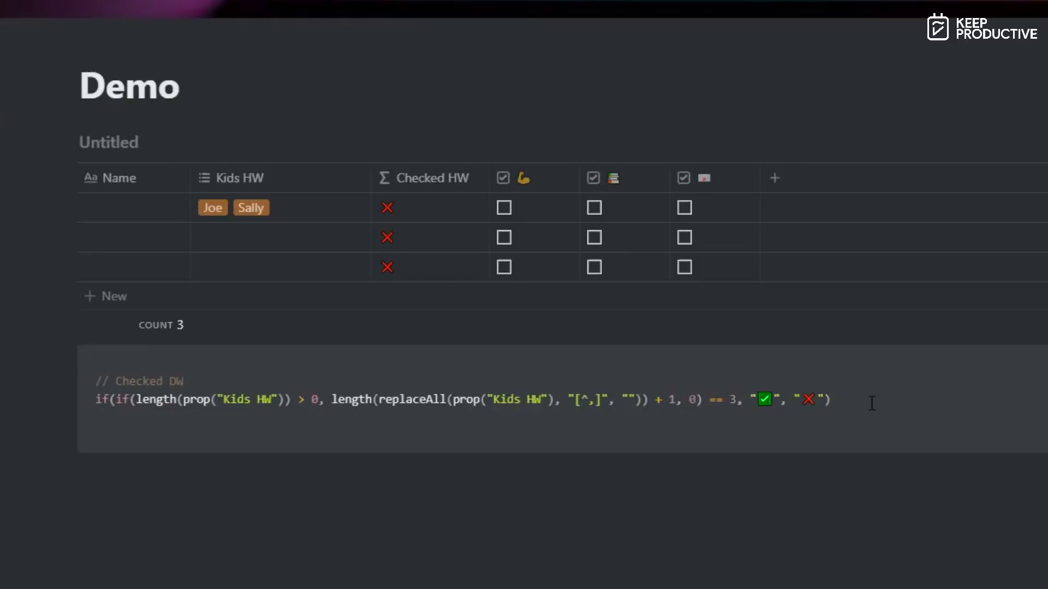
text(// Productivity)
key(Return)
text(if(toNumber(prop("💪")) == 1, 3, 0) + if(toNumber(prop("📚")) == 1, 2, 0) + if(toNumber(prop("💌")) == 1, 1, 0))
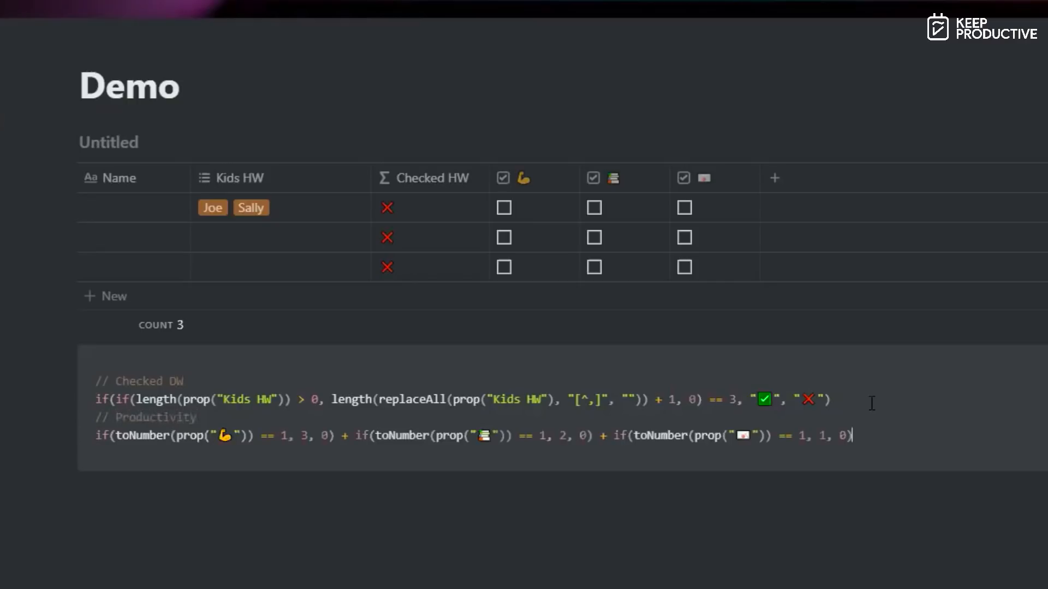
- Add a formula column named "Tasks Point Value" after the 💌 column
click(850, 175)
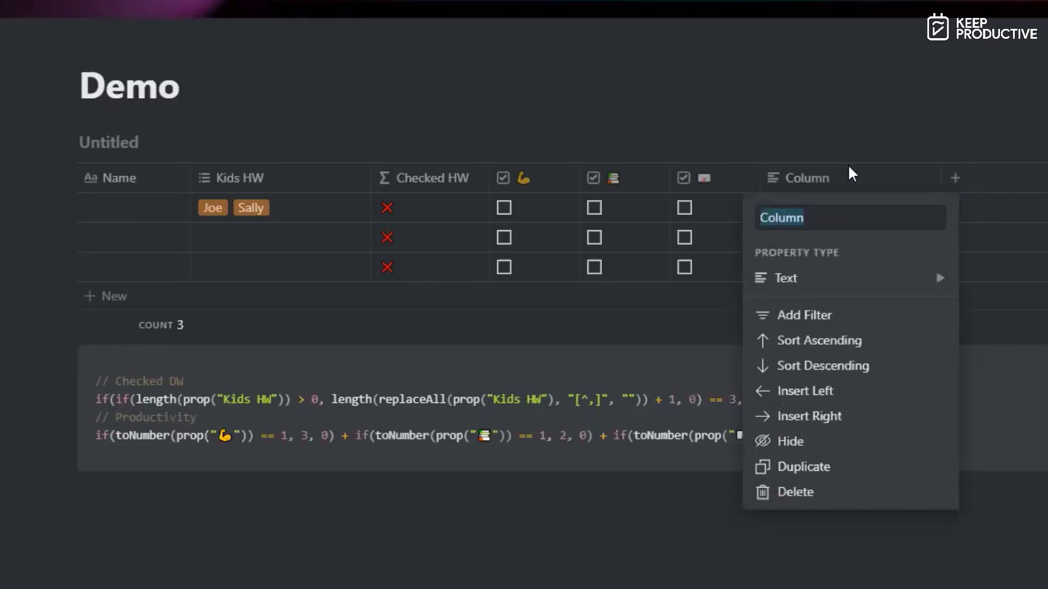
text(Ta)
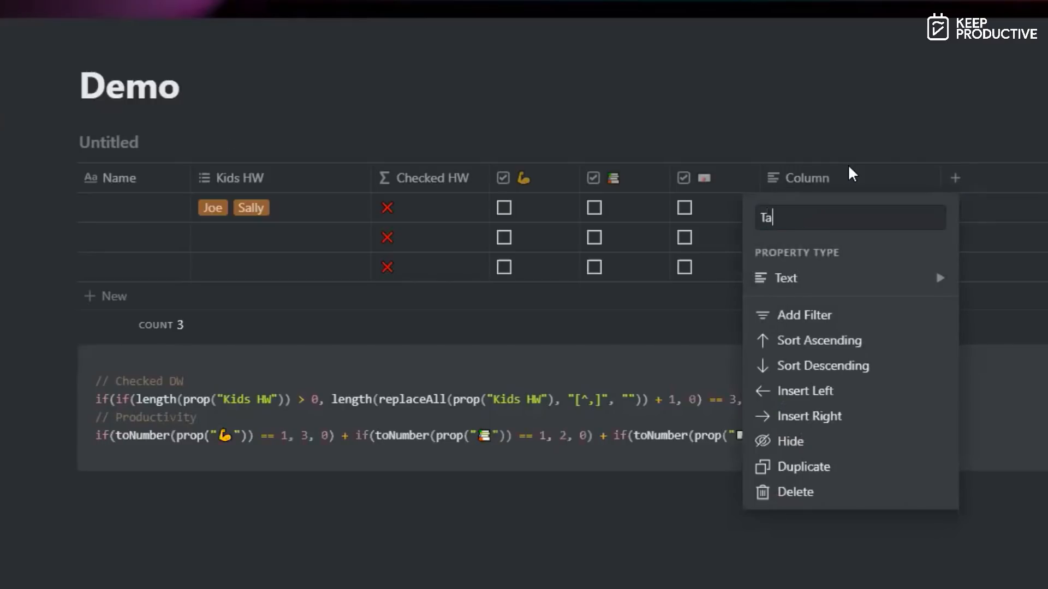
text(sks Point P)
key(BackSpace)
key(BackSpace)
text(Value)
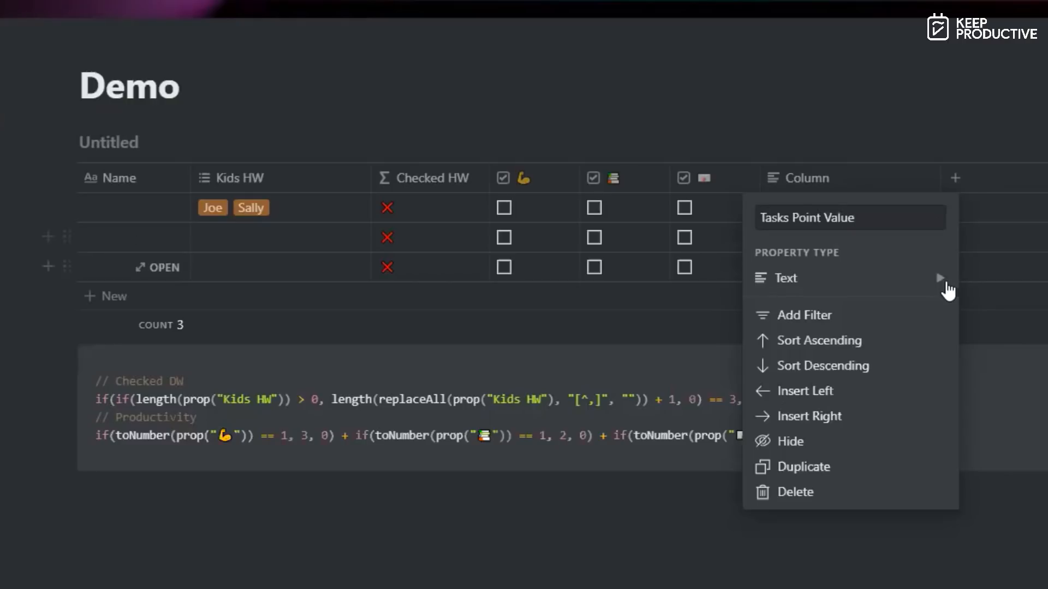
mouse_move(948, 287)
click(1044, 443)
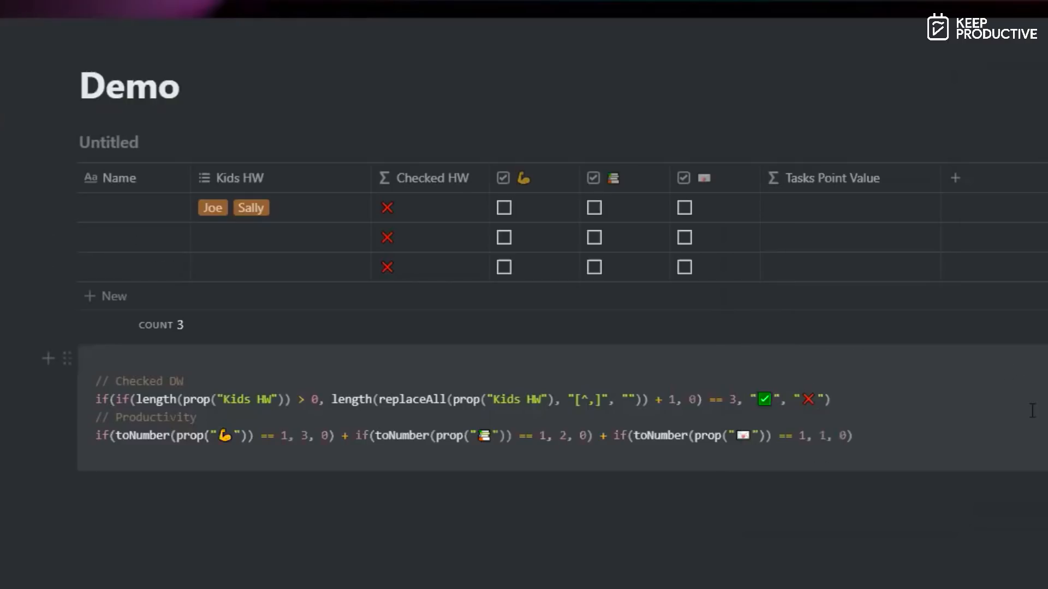
- Apply the productivity formula from the code block to the Tasks Point Value column
click(905, 207)
key(ctrl+v)
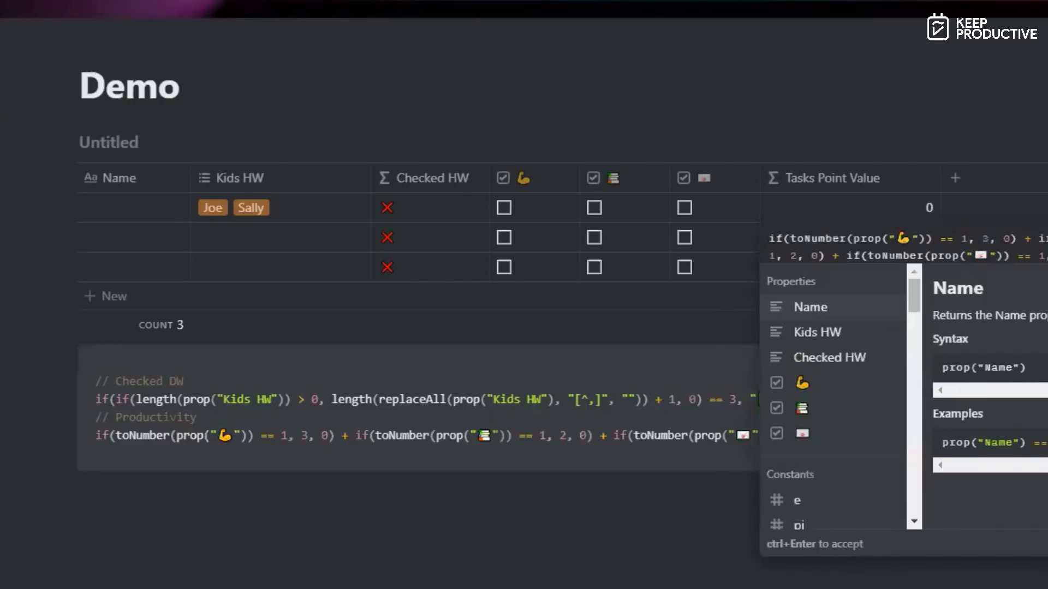
key(ctrl+Return)
- Test the point formula by toggling the first row's checkboxes, leaving 💪, 📚 and 💌 all ticked
click(504, 207)
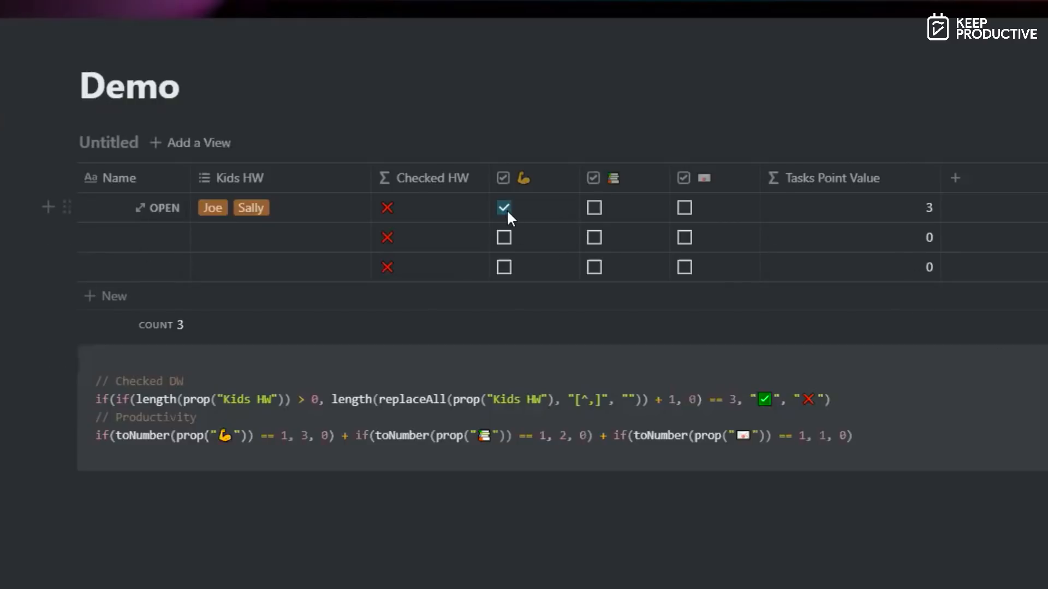
click(594, 208)
click(685, 207)
click(594, 209)
click(683, 208)
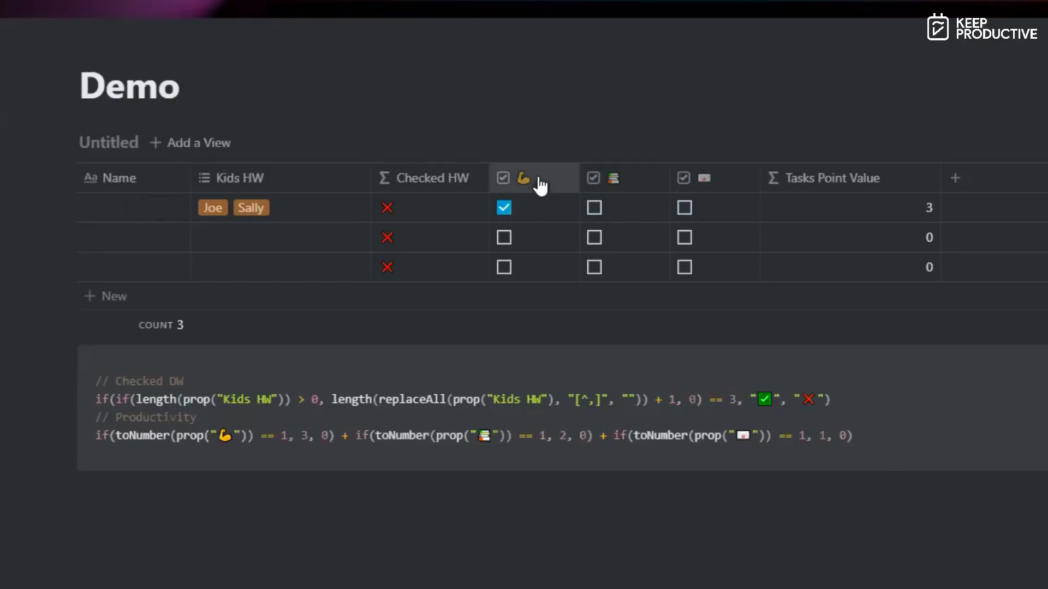
click(595, 208)
click(685, 209)
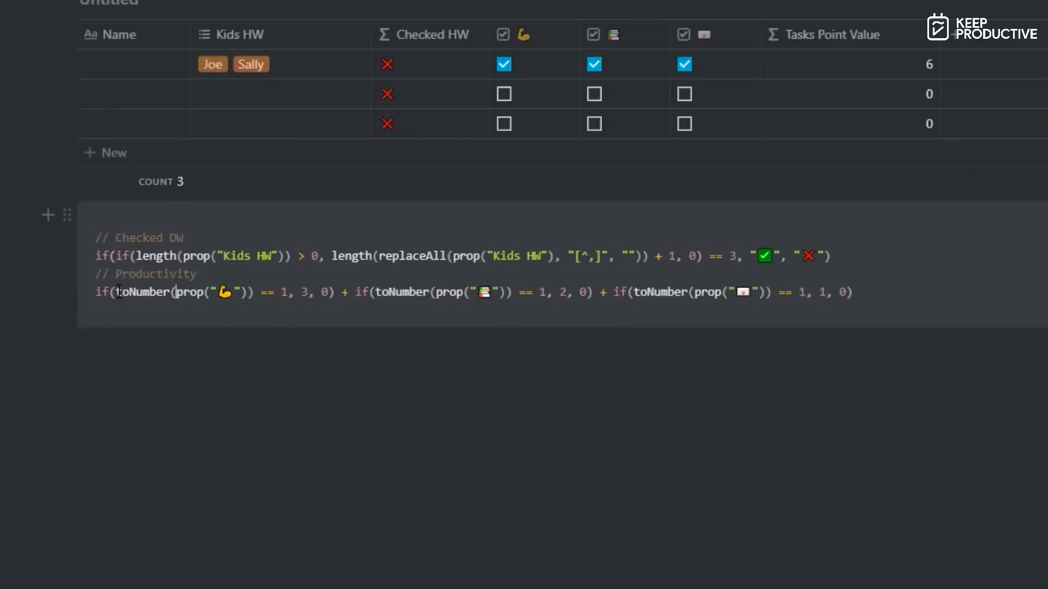
- Examine the toNumber(prop("💪")) == 1 condition in the productivity formula, including its inner prop reference
drag(117, 292, 263, 306)
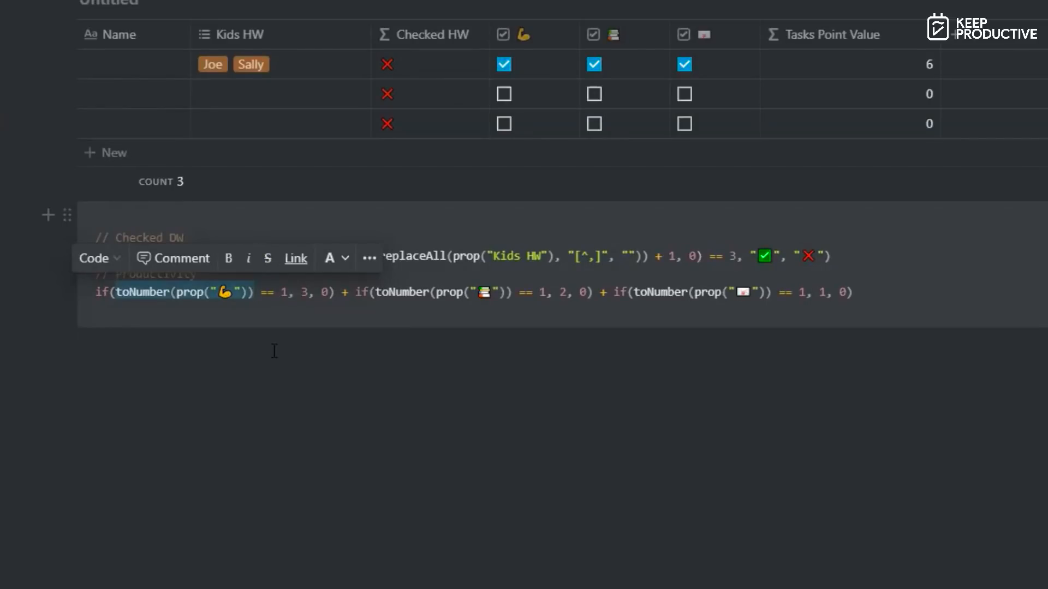
click(204, 293)
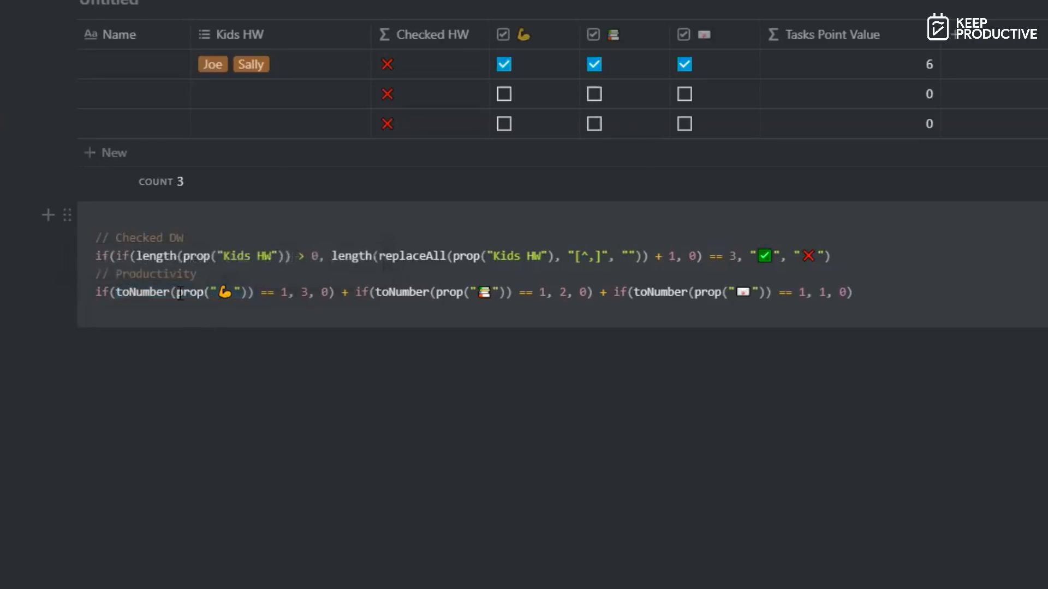
drag(176, 293, 247, 295)
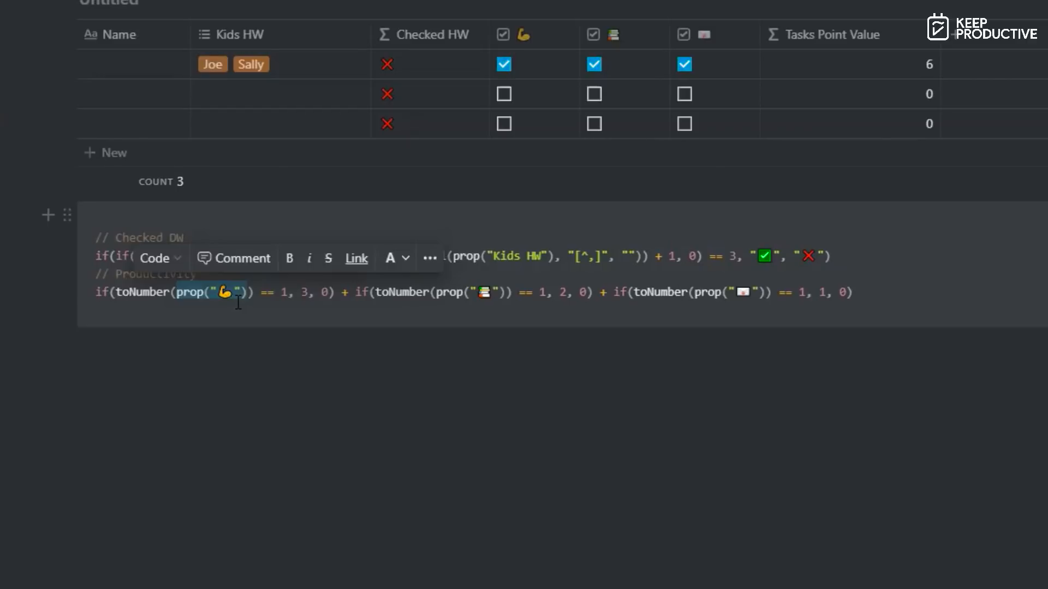
click(256, 300)
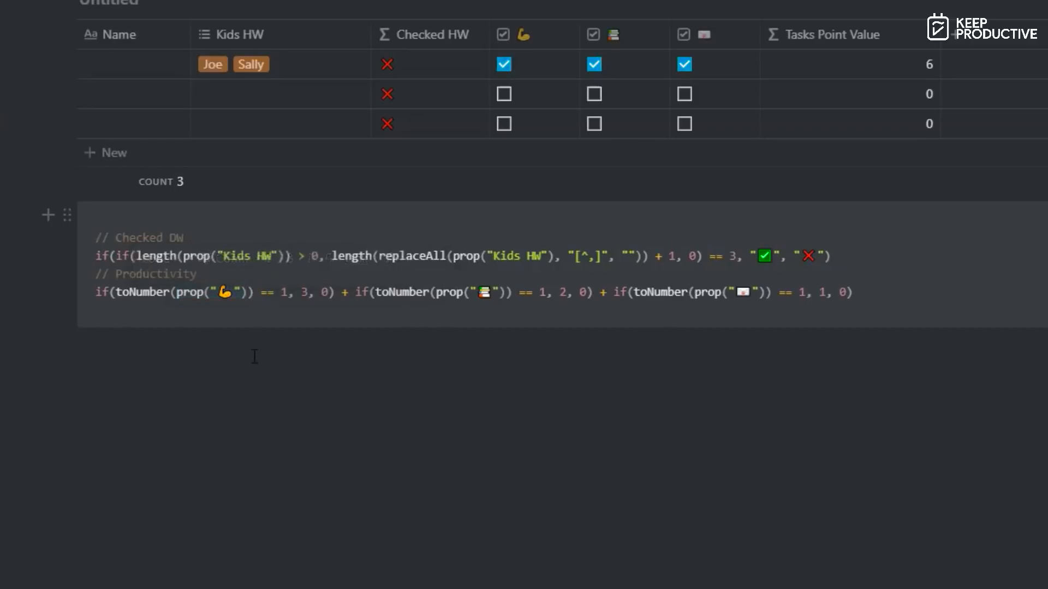
drag(116, 296, 287, 299)
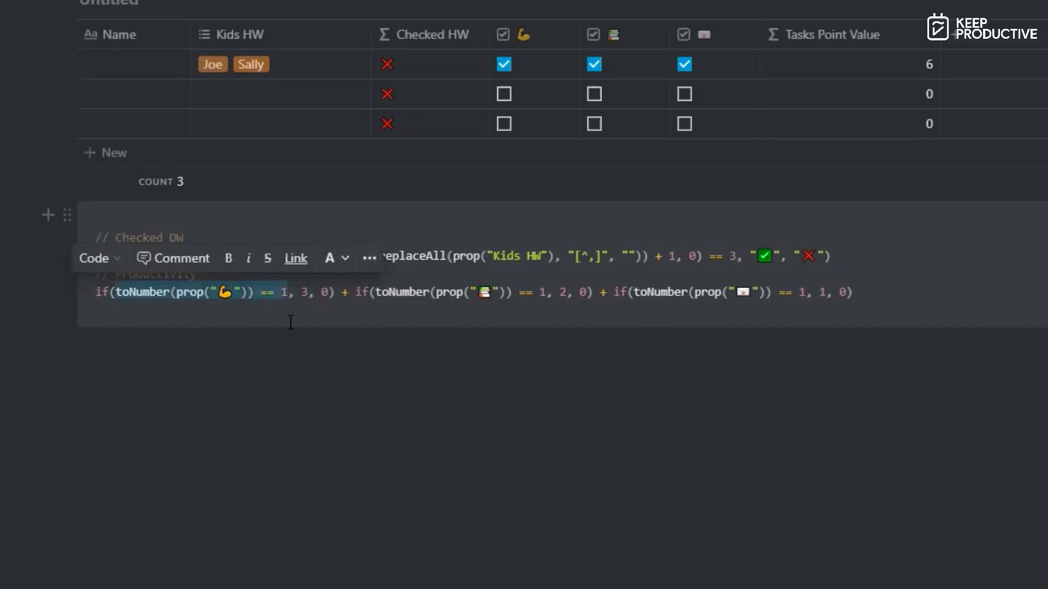
click(307, 300)
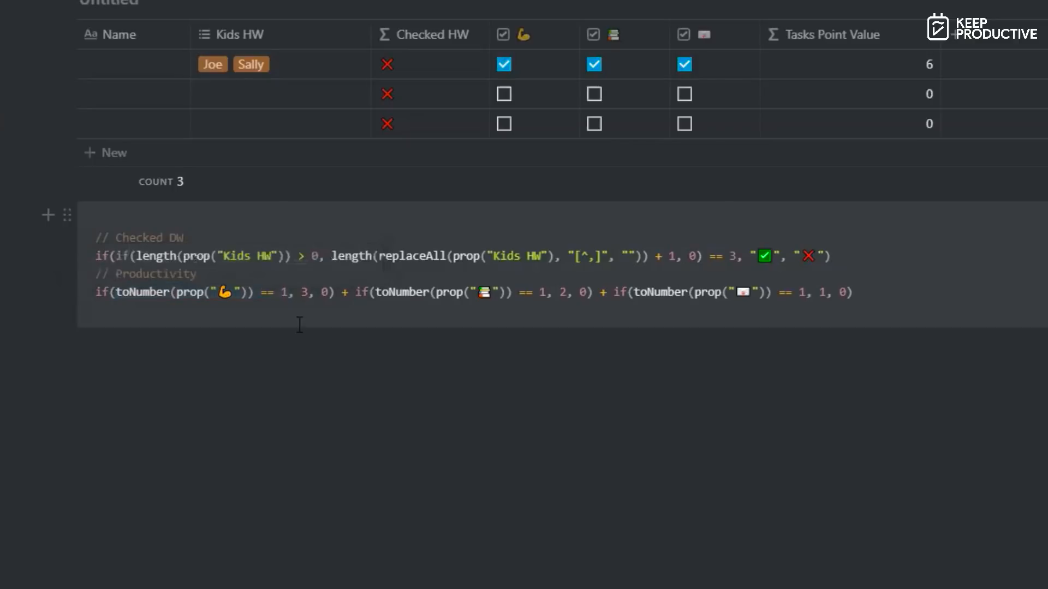
- Examine the productivity formula's plus operator and the 📚 and 💌 point values, including the formula applied in the Tasks Point Value column
click(345, 296)
drag(346, 296, 356, 296)
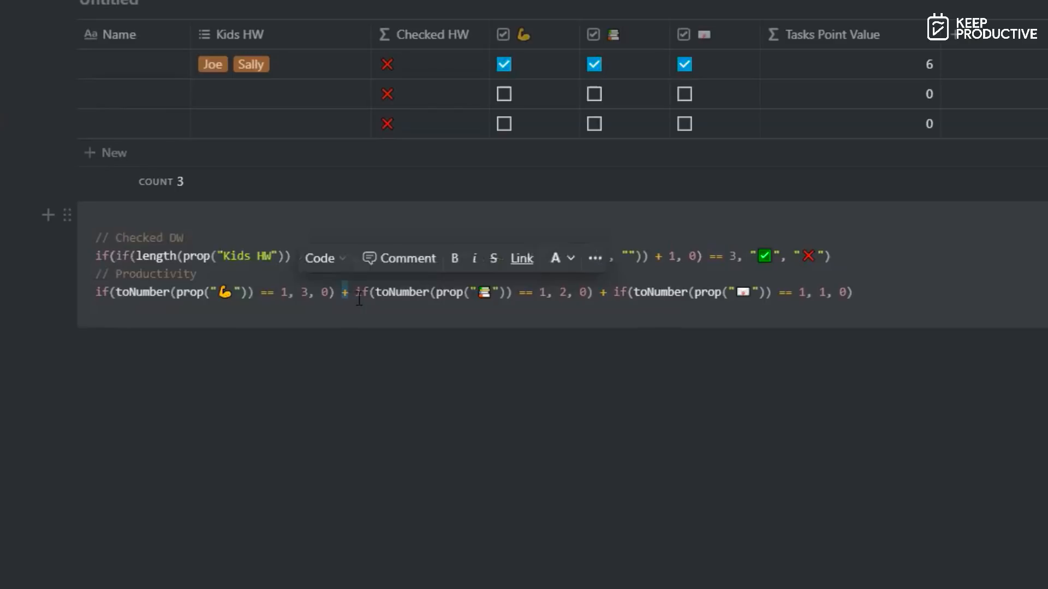
double_click(562, 292)
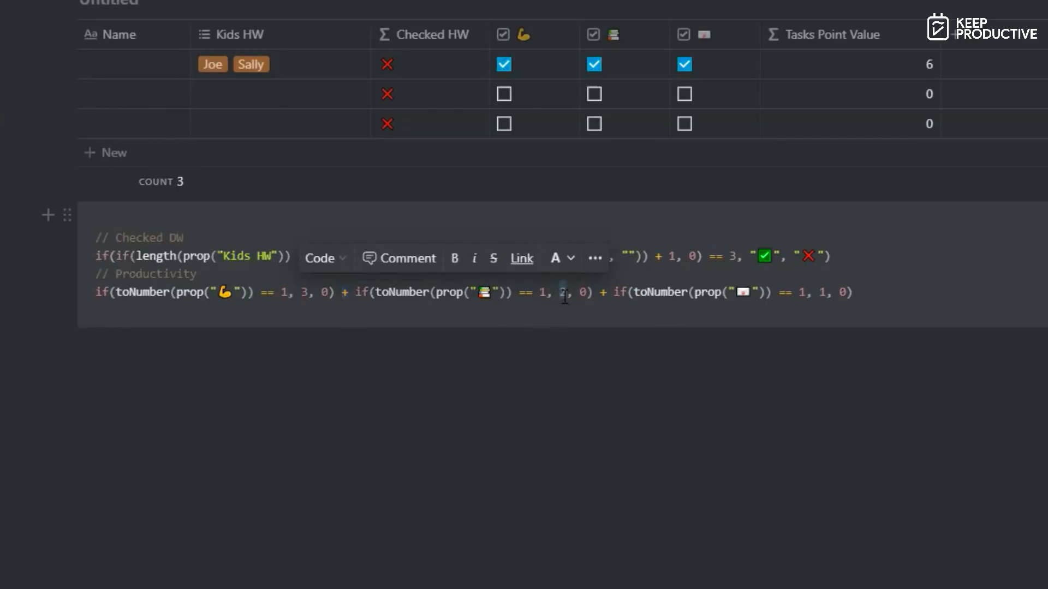
double_click(822, 293)
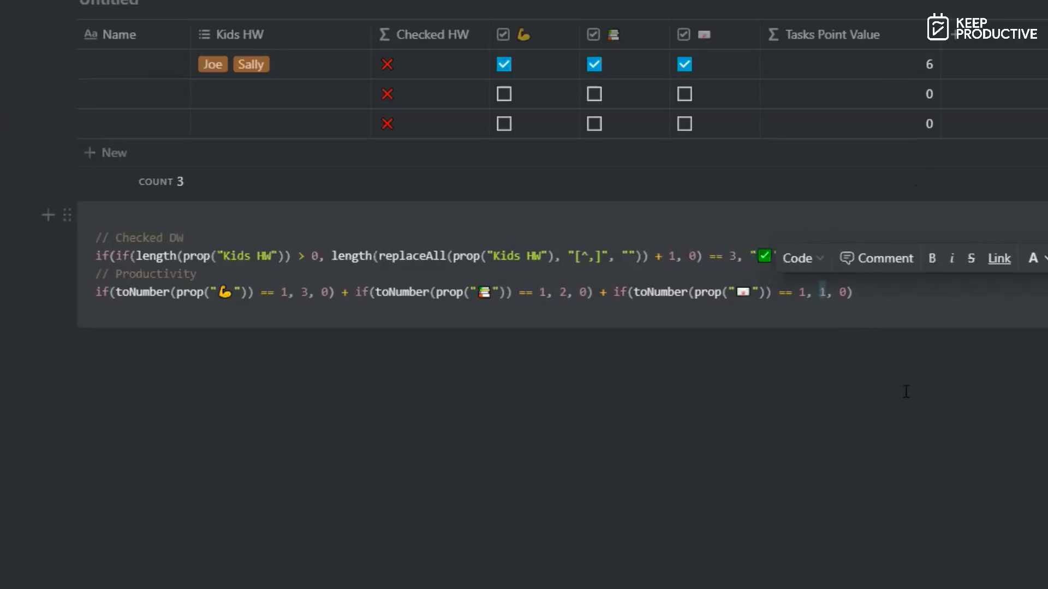
click(868, 61)
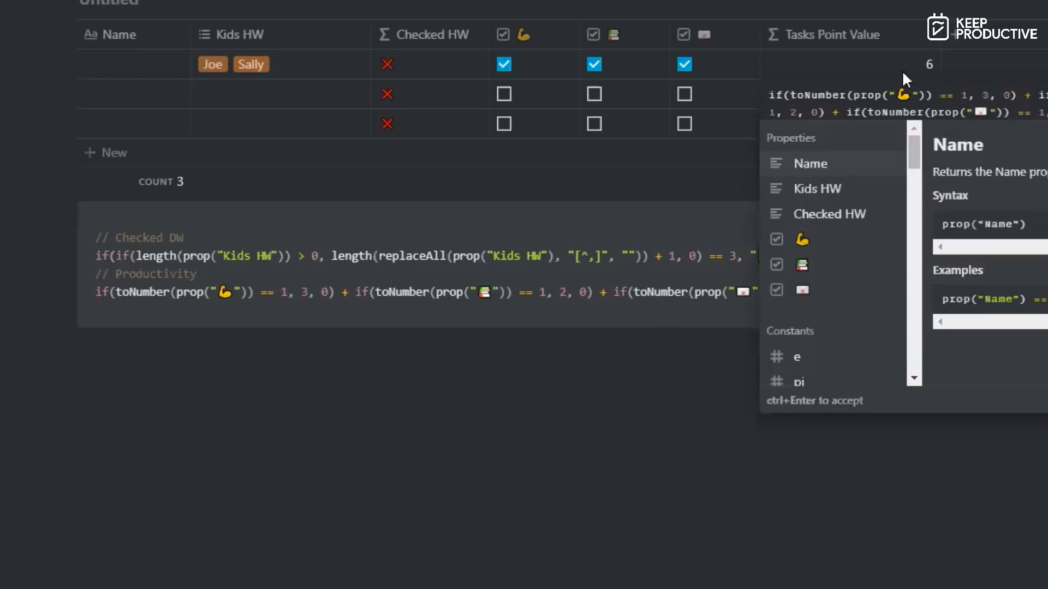
key(Escape)
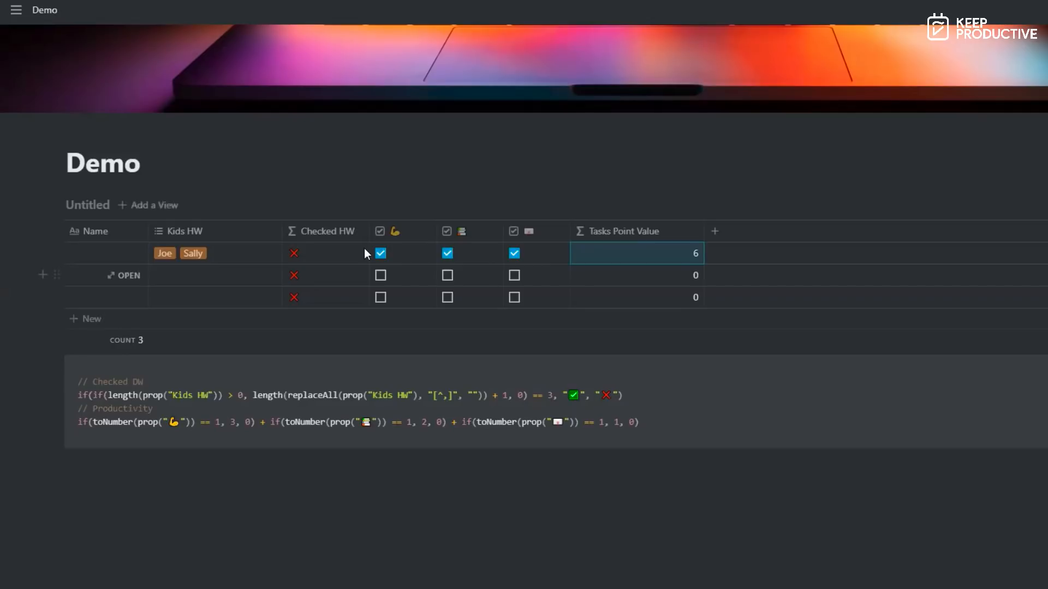
- Narrow the Tasks Point Value column and start a new line below the productivity formula in the code block
click(667, 434)
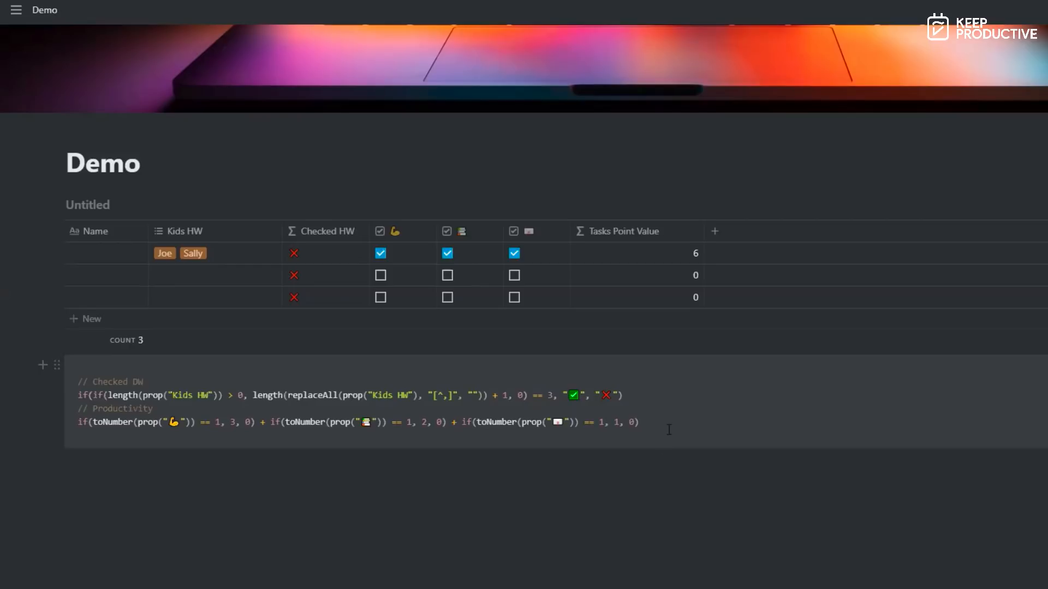
drag(703, 224, 671, 232)
click(659, 420)
key(Return)
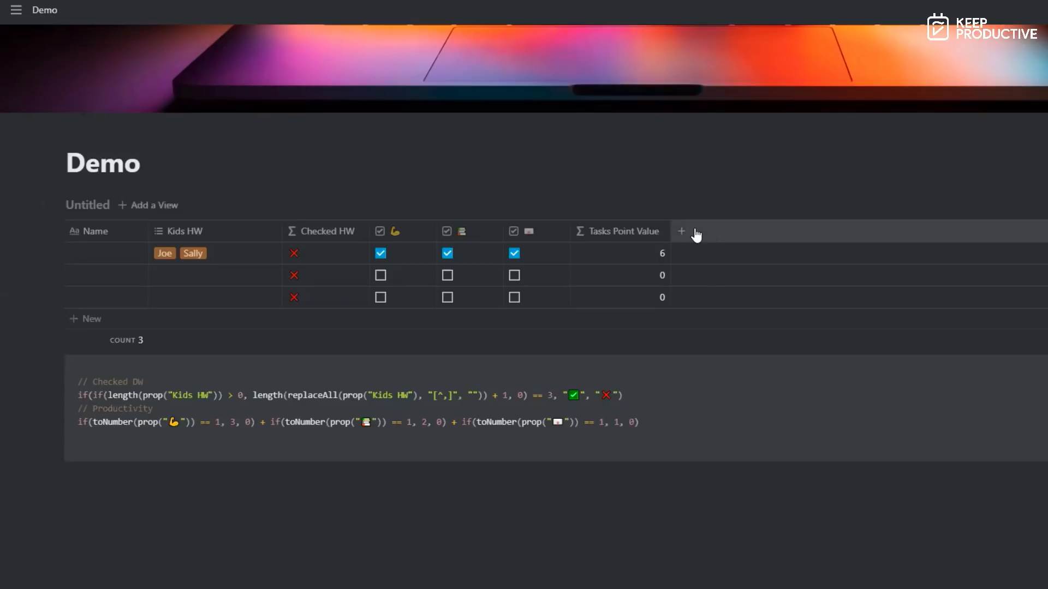
- Add a checkbox column named 🪣 after Tasks Point Value and narrow it
click(681, 232)
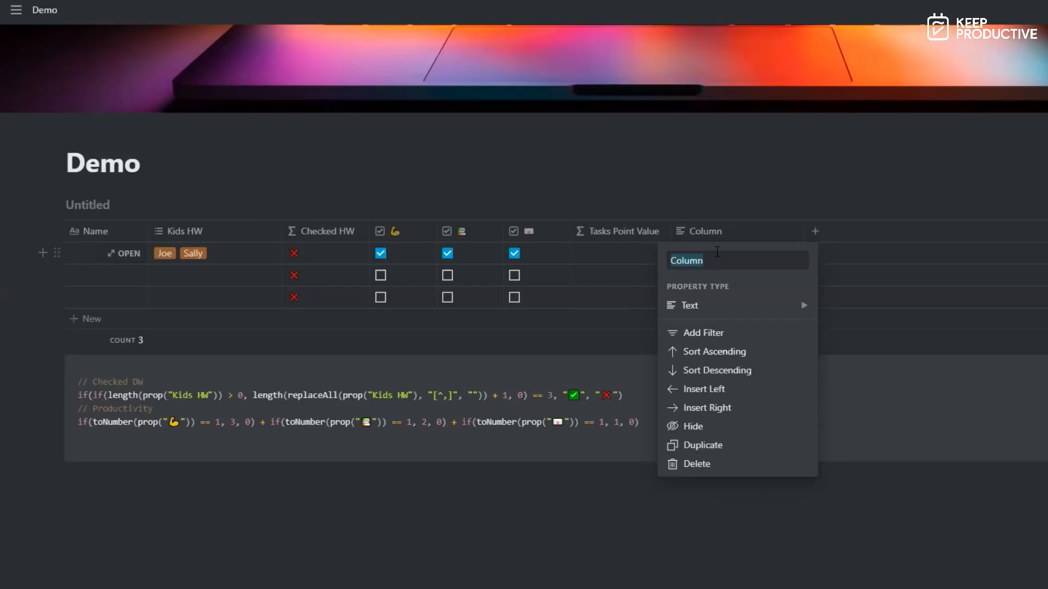
key(BackSpace)
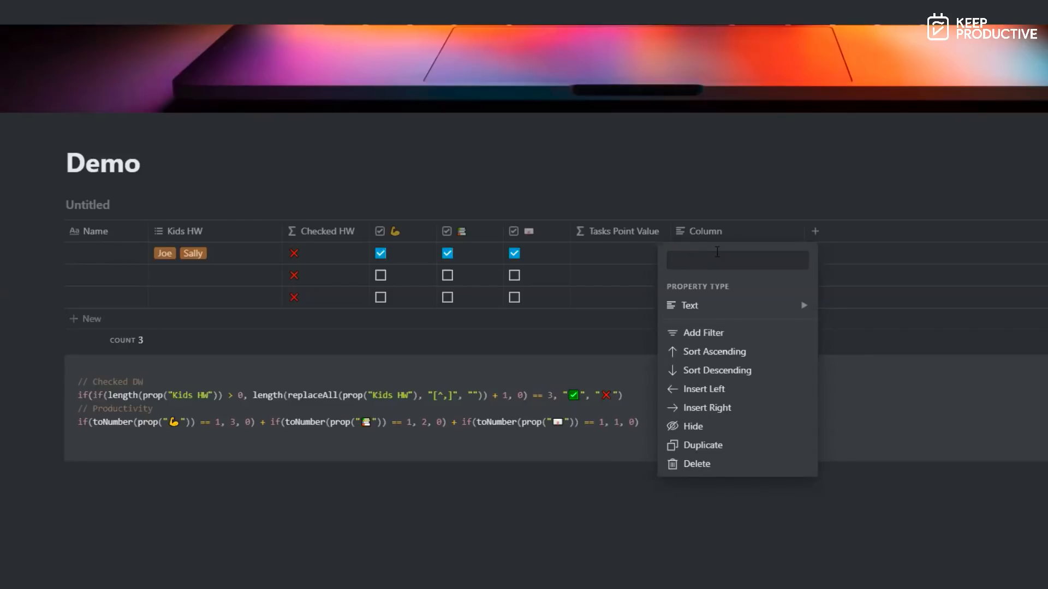
text(🪣)
mouse_move(735, 310)
scroll(890, 332, down, 3)
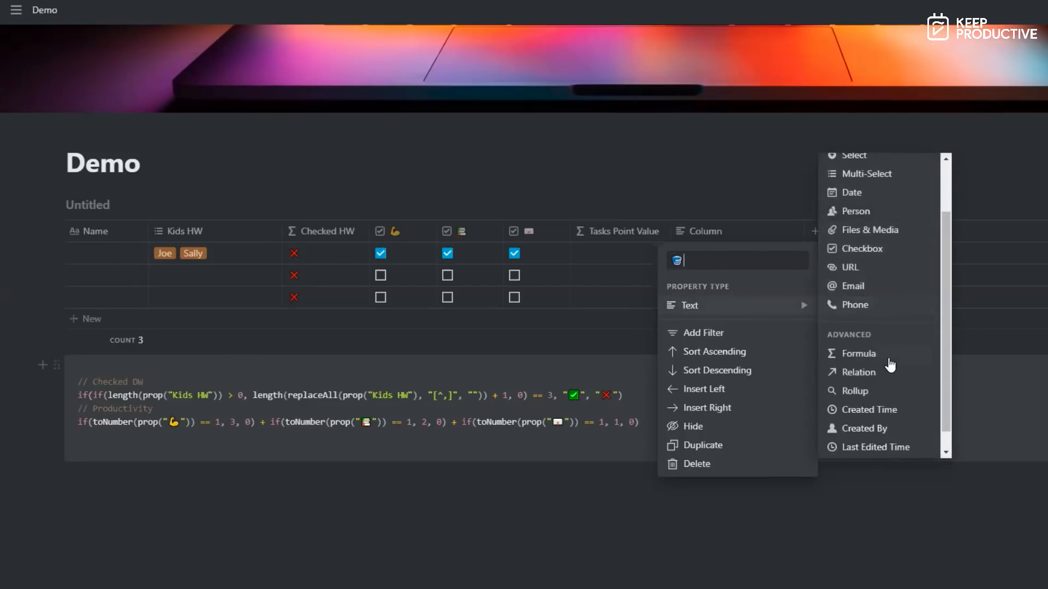
scroll(890, 363, up, 3)
mouse_move(887, 297)
click(873, 316)
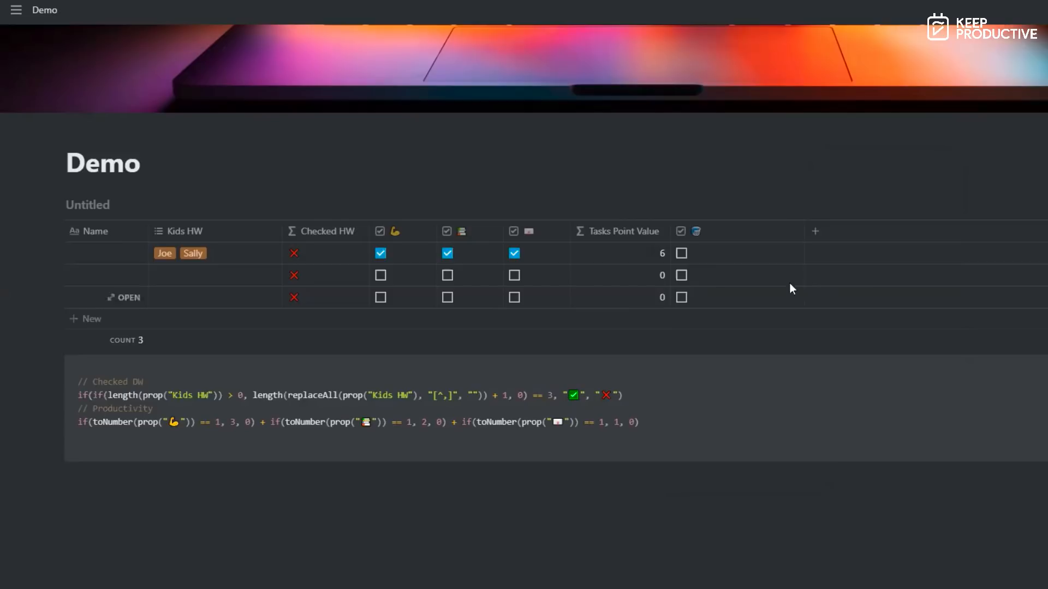
drag(803, 230, 743, 234)
- Add a checkbox column named 🛏 after the 🪣 column and narrow it
click(747, 231)
key(BackSpace)
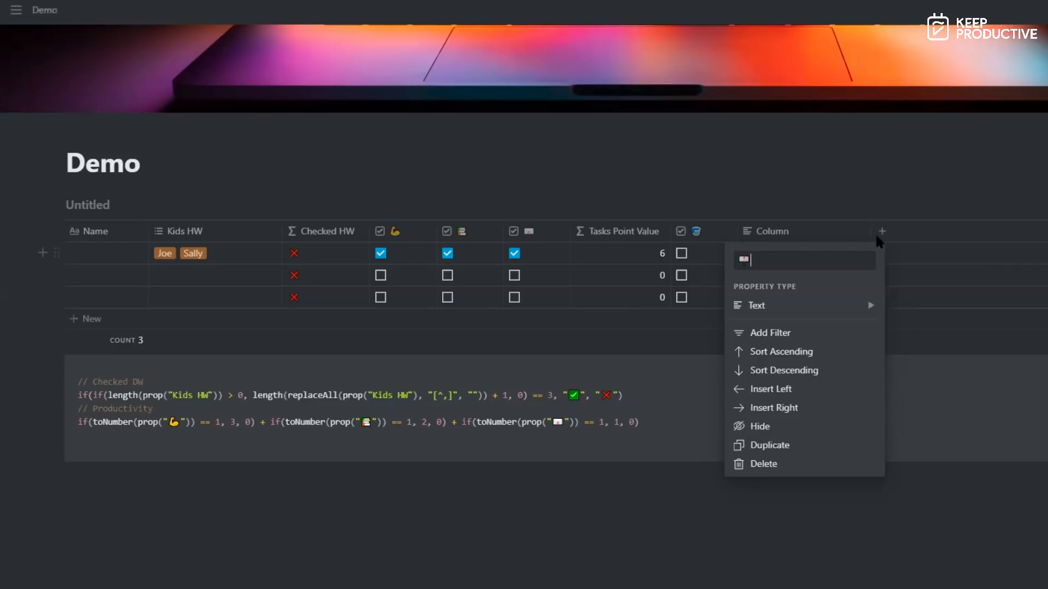
mouse_move(862, 309)
click(948, 322)
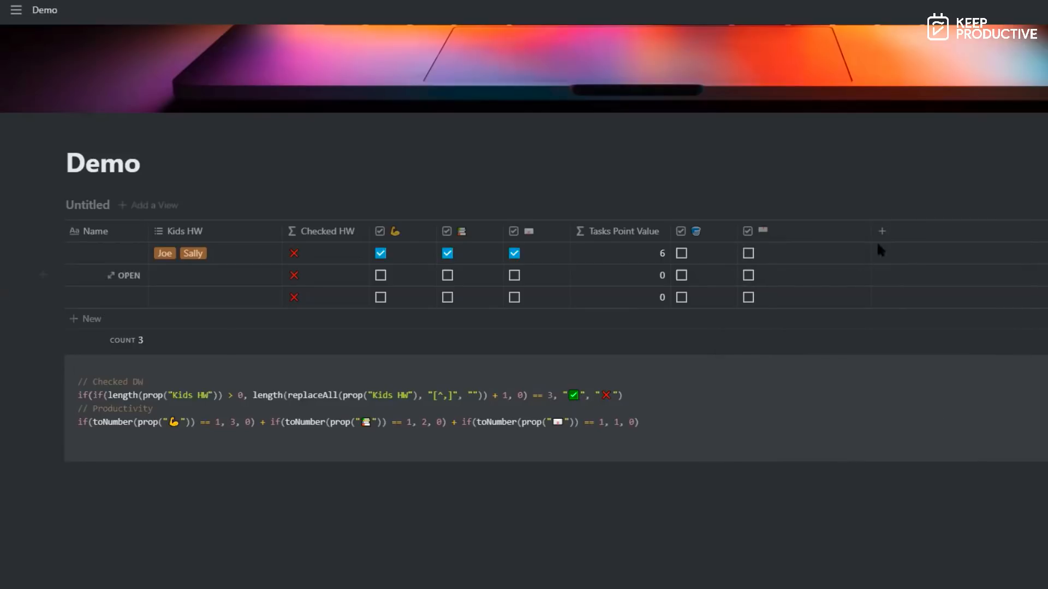
drag(873, 234, 799, 235)
- Add a checkbox column named 🧹 after the 🛏 column
click(815, 231)
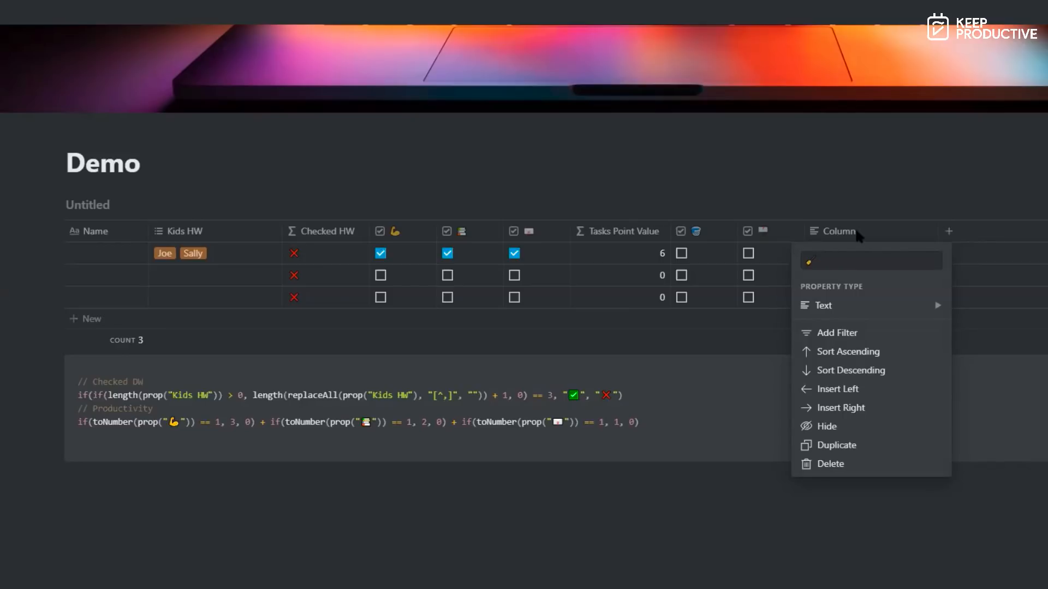
mouse_move(868, 306)
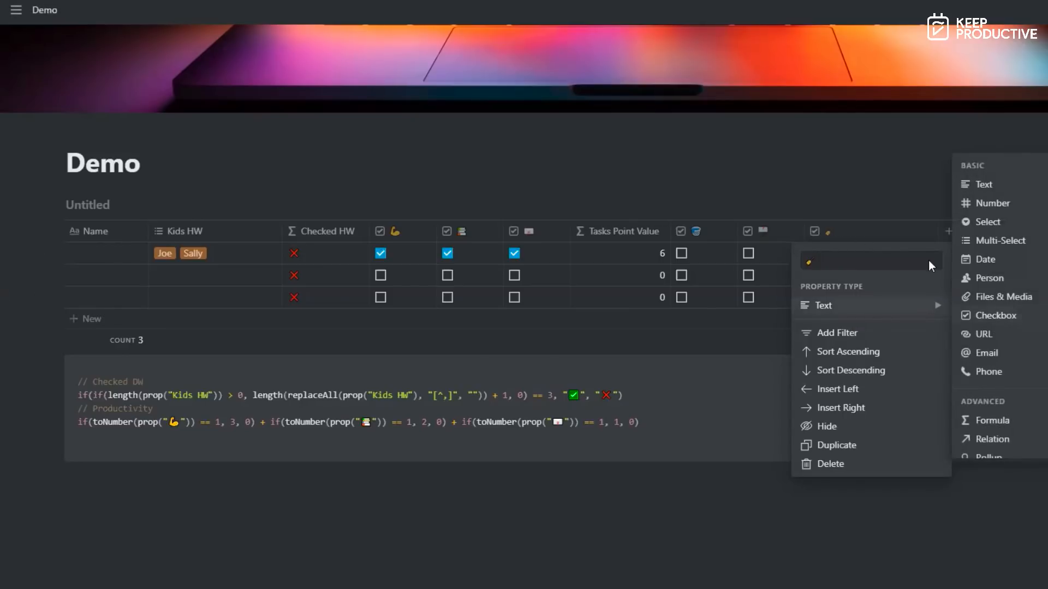
click(996, 316)
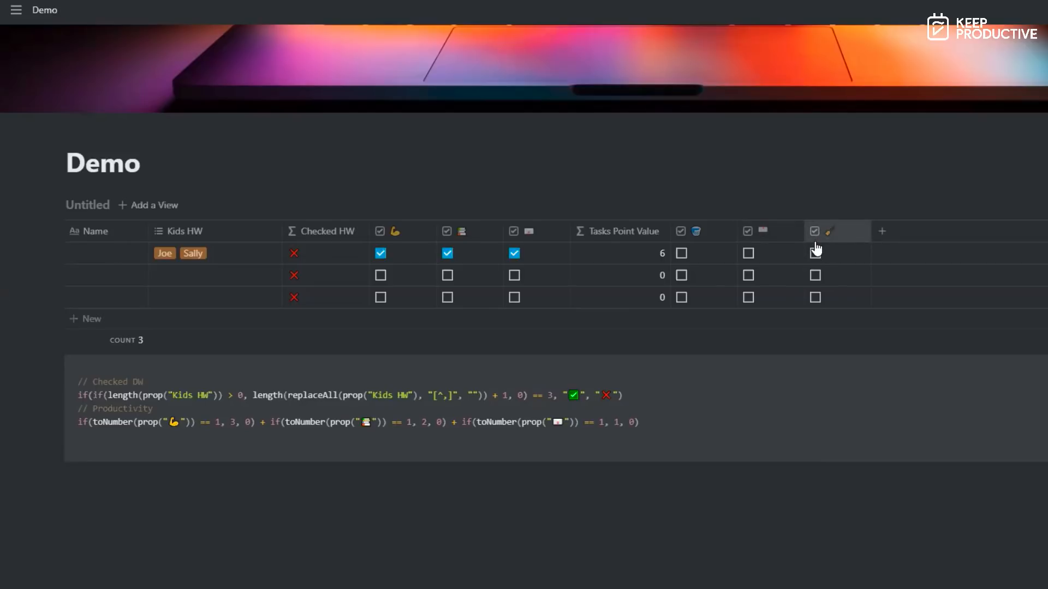
- Add a formula column named Chores after the 🧹 column
click(882, 231)
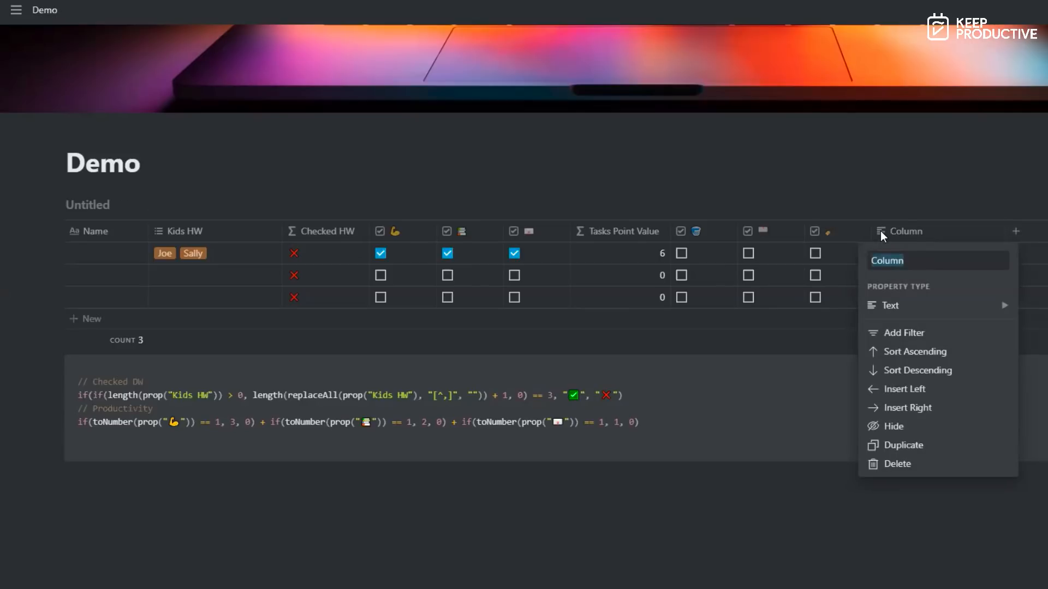
text(F)
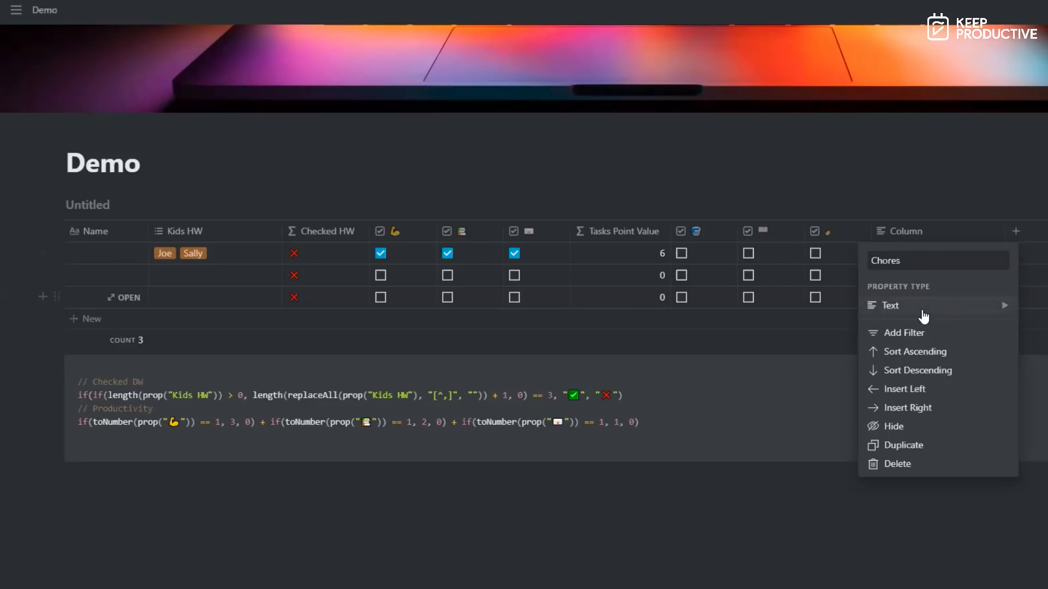
mouse_move(923, 304)
click(1038, 420)
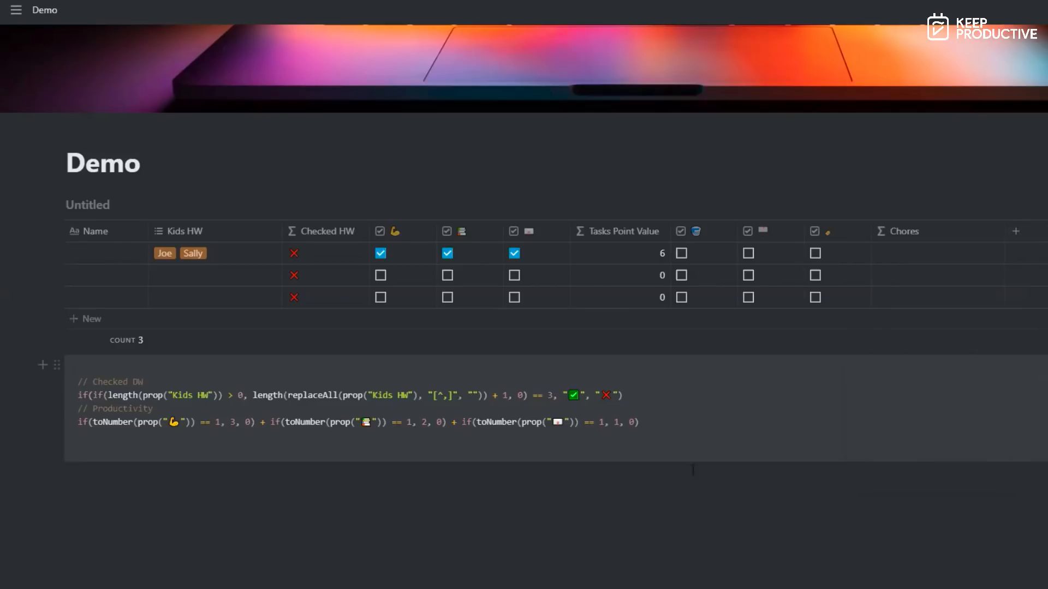
- Add the // Chores formula format(round((toNumber(prop("🪣")) + toNumber(prop("🛏")) + toNumber(prop("🧹"))) * (100 / 3))) + "%" to the code block and copy its formula line
click(464, 440)
text(// Chores format(round((toNumber(prop("🪣")) + toNumber(prop("🛏")) + toNumber(prop("🧹"))) * (100 / 3))) + "%")
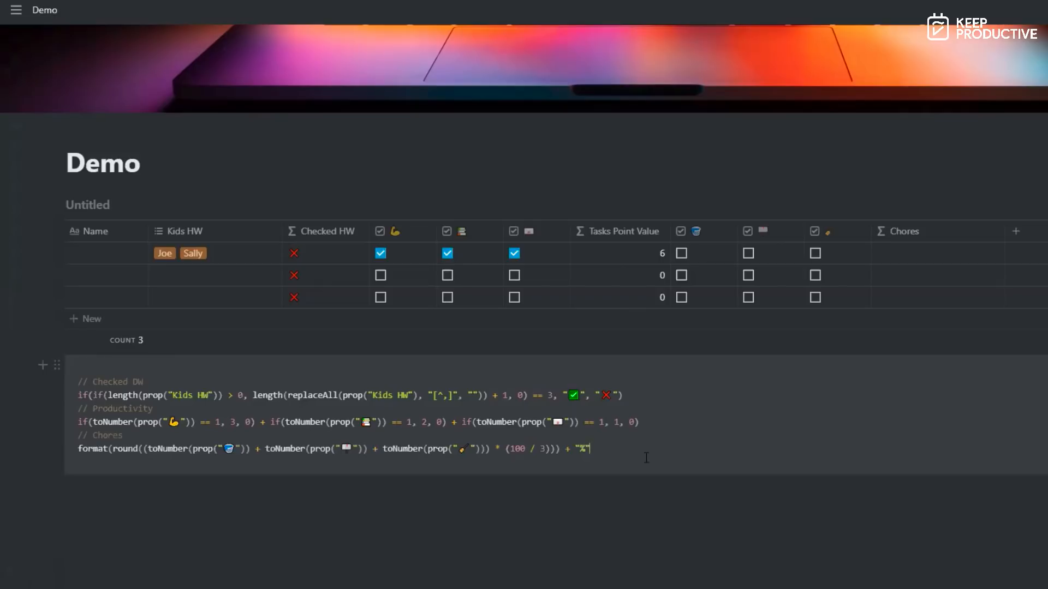
key(shift+Home)
key(ctrl+c)
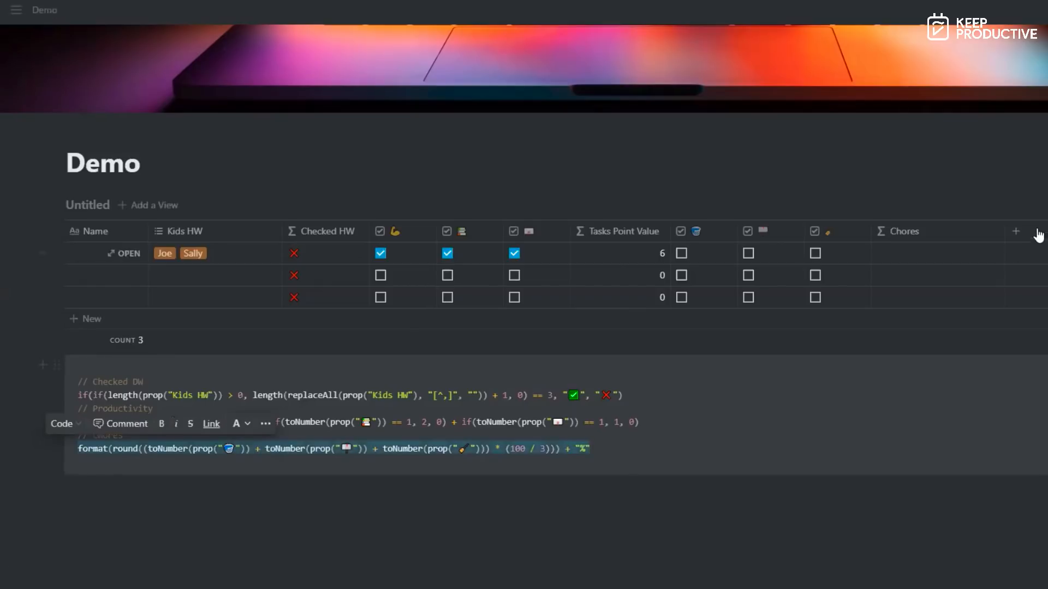
- Paste the copied chores formula into the Chores column and accept it
click(907, 259)
key(ctrl+v)
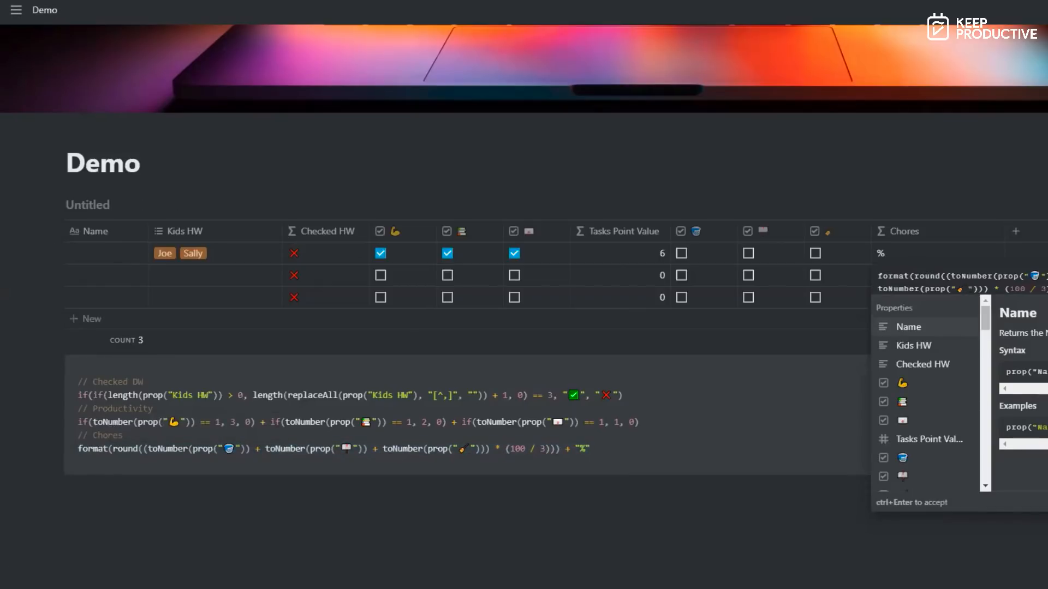
key(ctrl+Return)
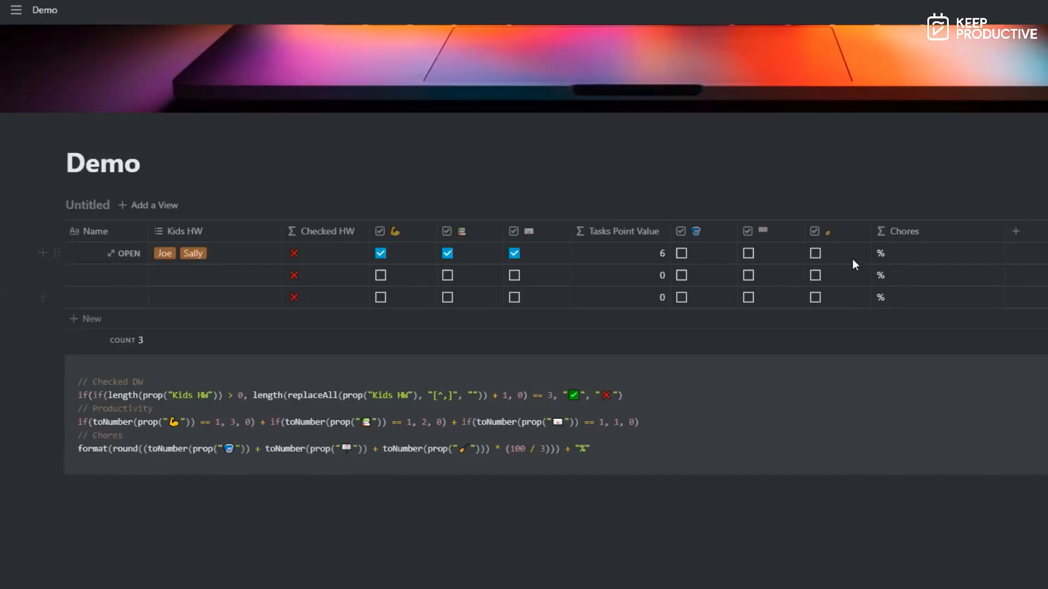
- Test the Chores formula by toggling the first row's 🪣, 🛏 and 🧹 checkboxes, leaving only 🧹 ticked
click(815, 254)
click(748, 254)
click(681, 253)
click(681, 253)
click(748, 253)
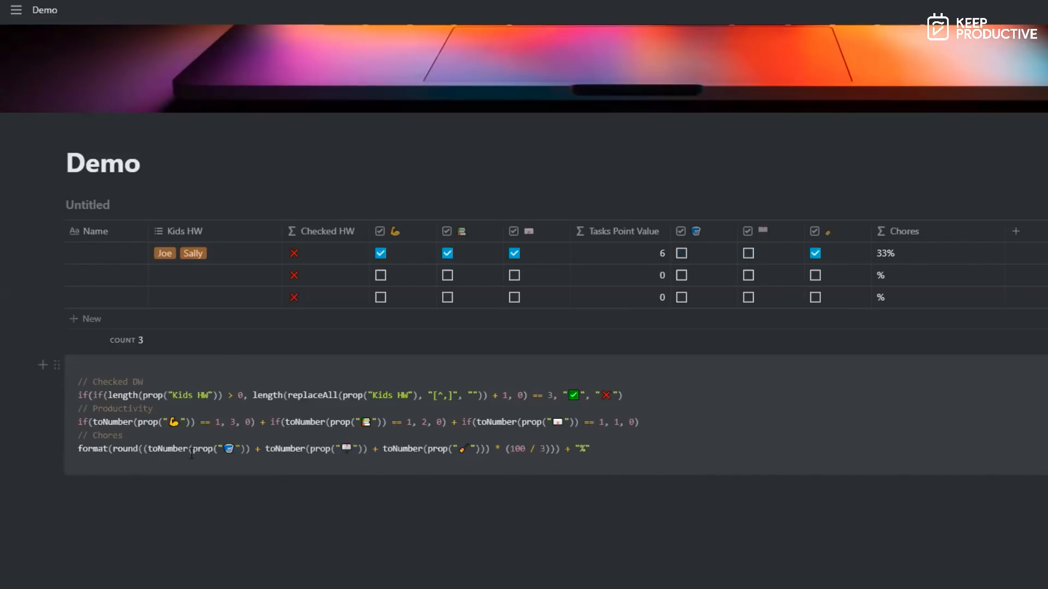
- Examine the chores formula's sum of the three toNumber(prop()) terms and the round function around it
drag(144, 448, 246, 461)
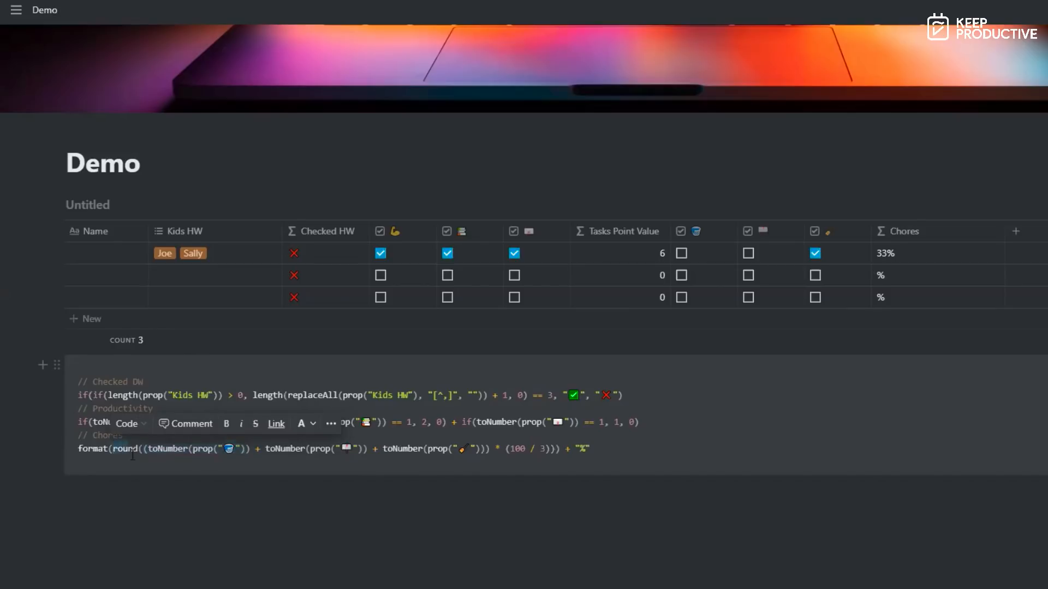
click(162, 455)
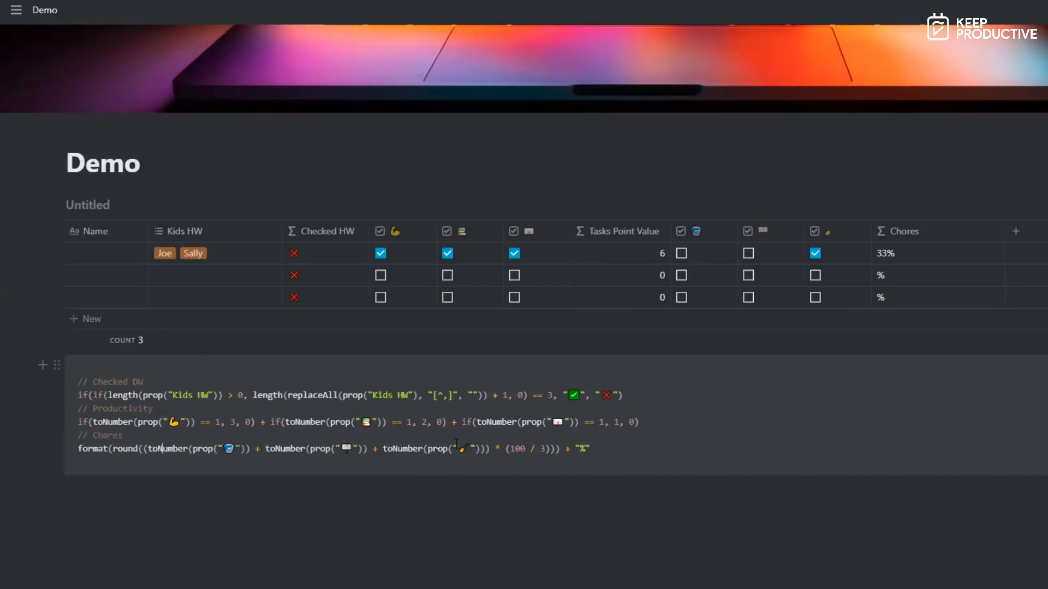
drag(150, 449, 486, 456)
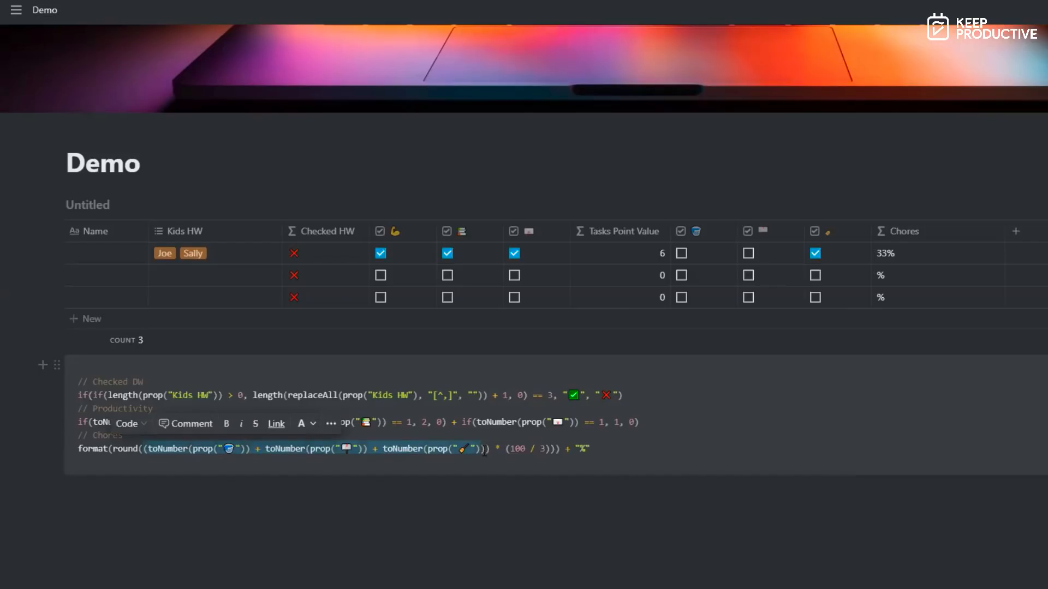
drag(116, 450, 480, 456)
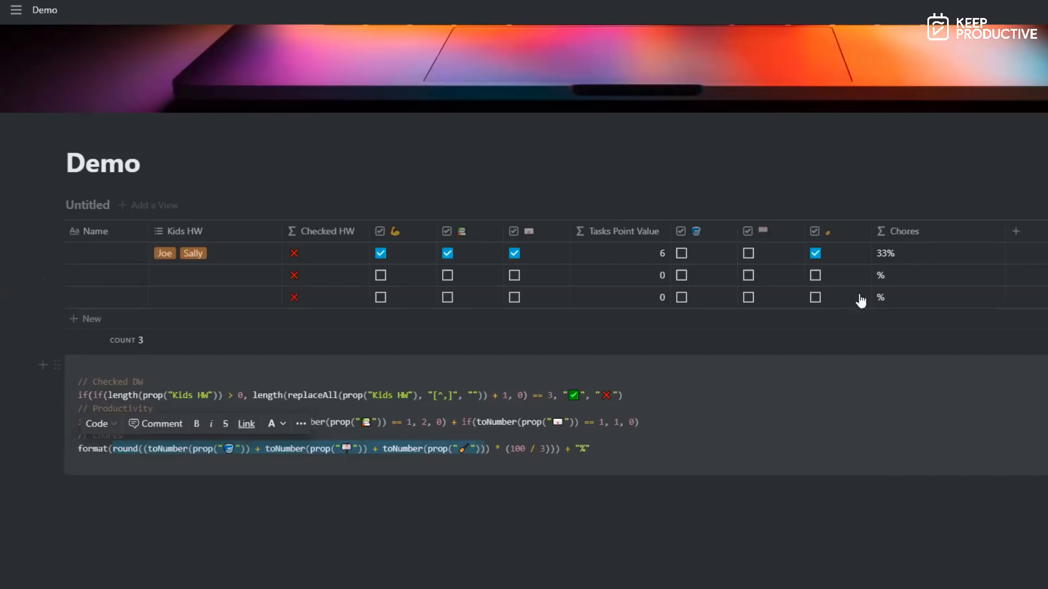
- Try the Chores column's formula without its round function, undo the removal and close the formula editor
click(917, 252)
click(916, 252)
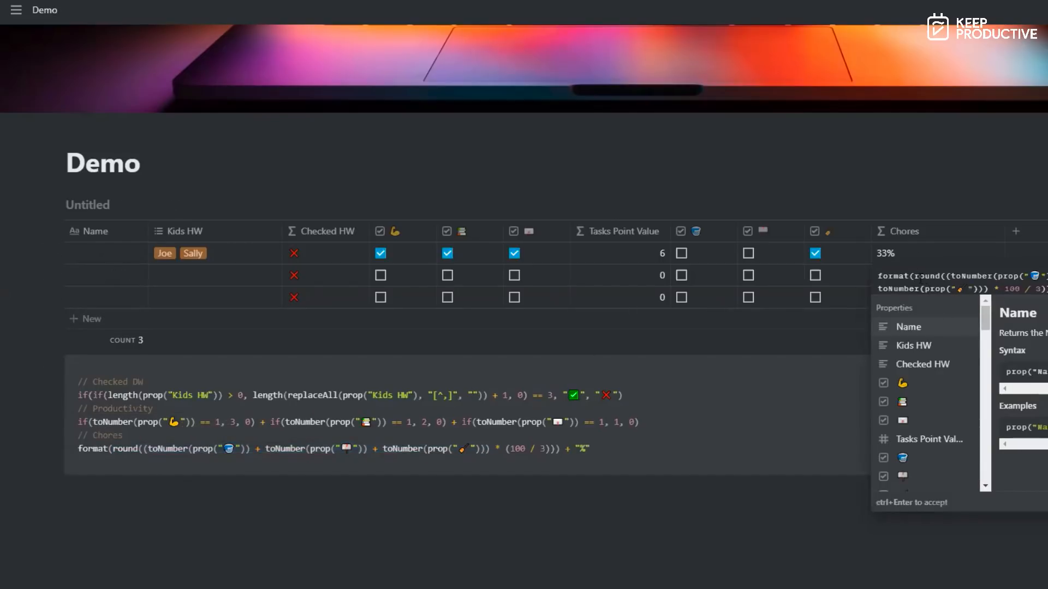
double_click(927, 277)
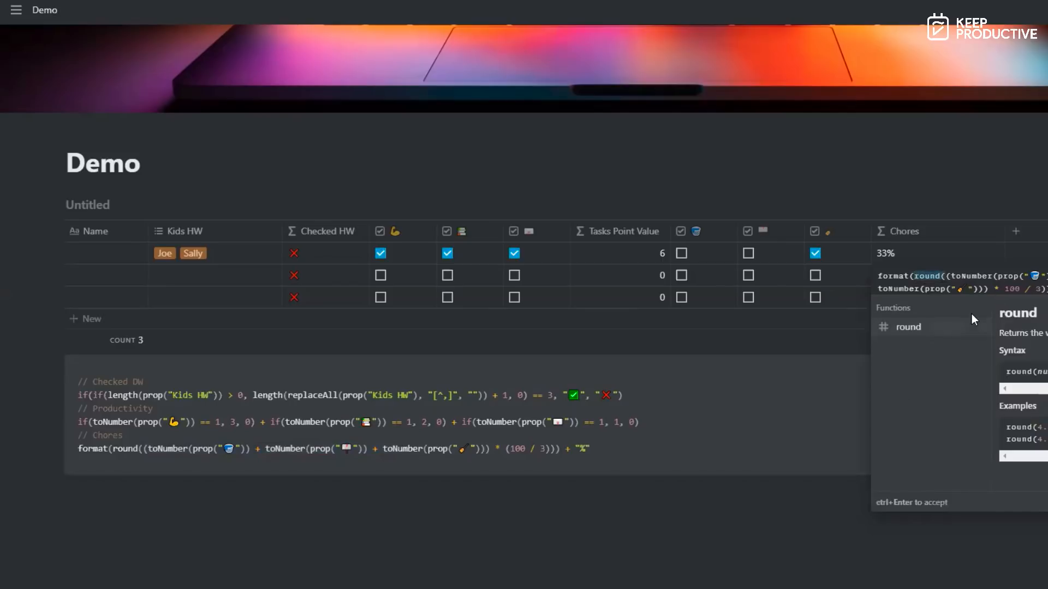
key(BackSpace)
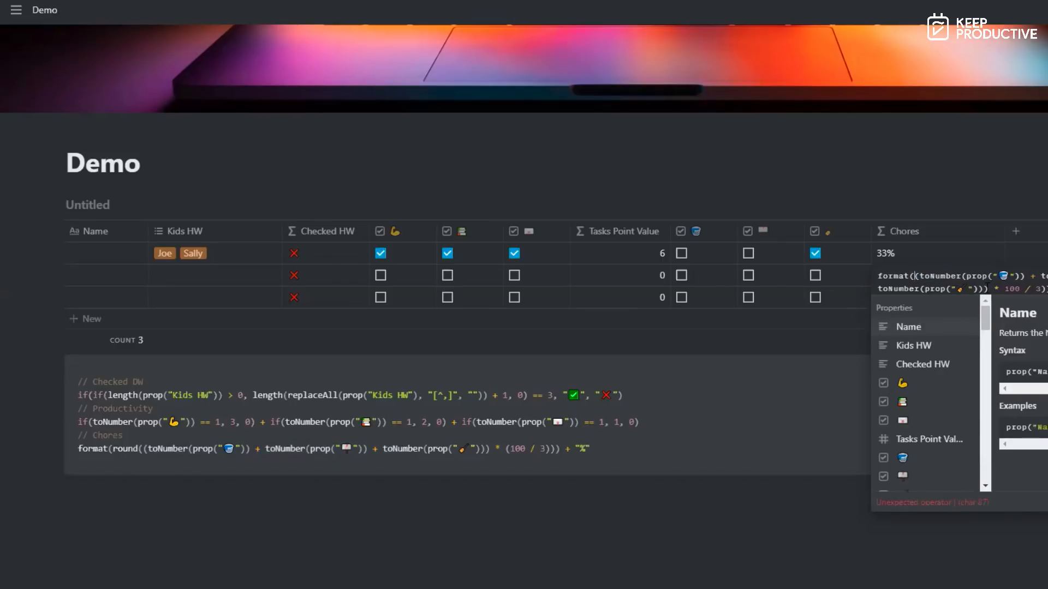
click(989, 288)
key(BackSpace)
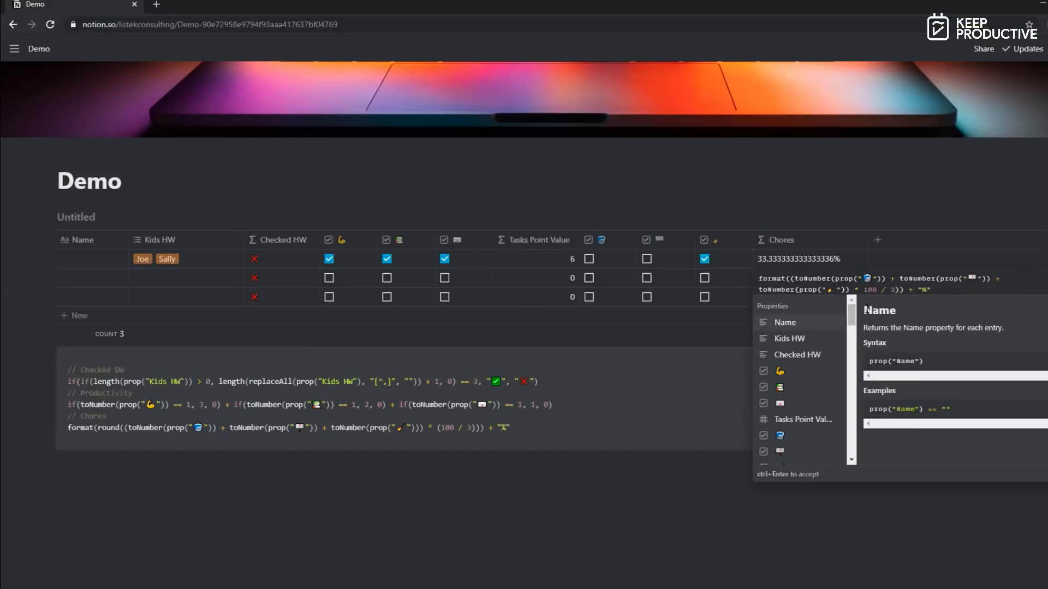
key(ctrl+z)
key(ctrl+z)
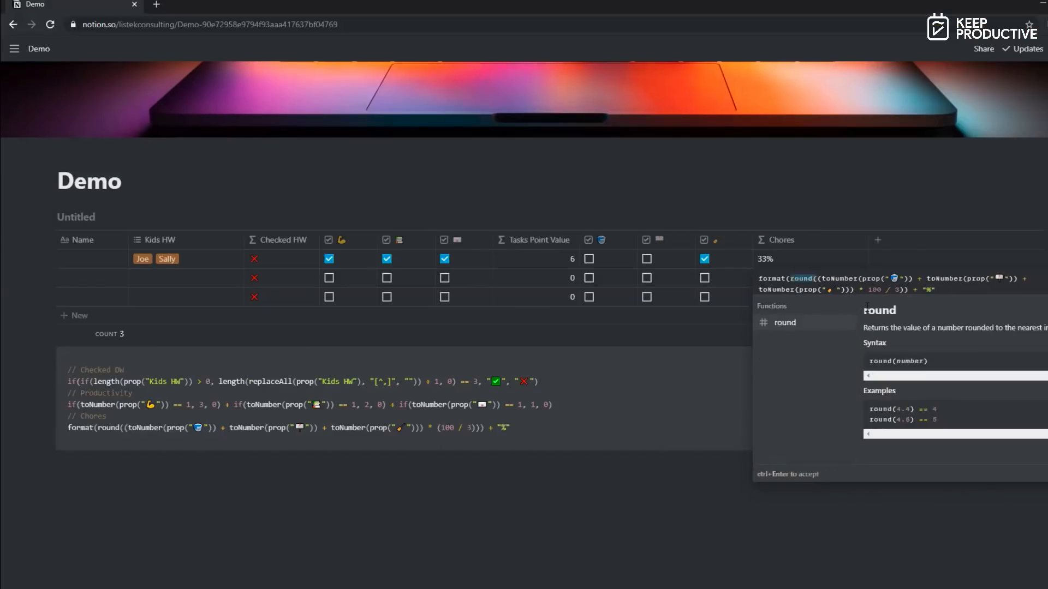
click(271, 421)
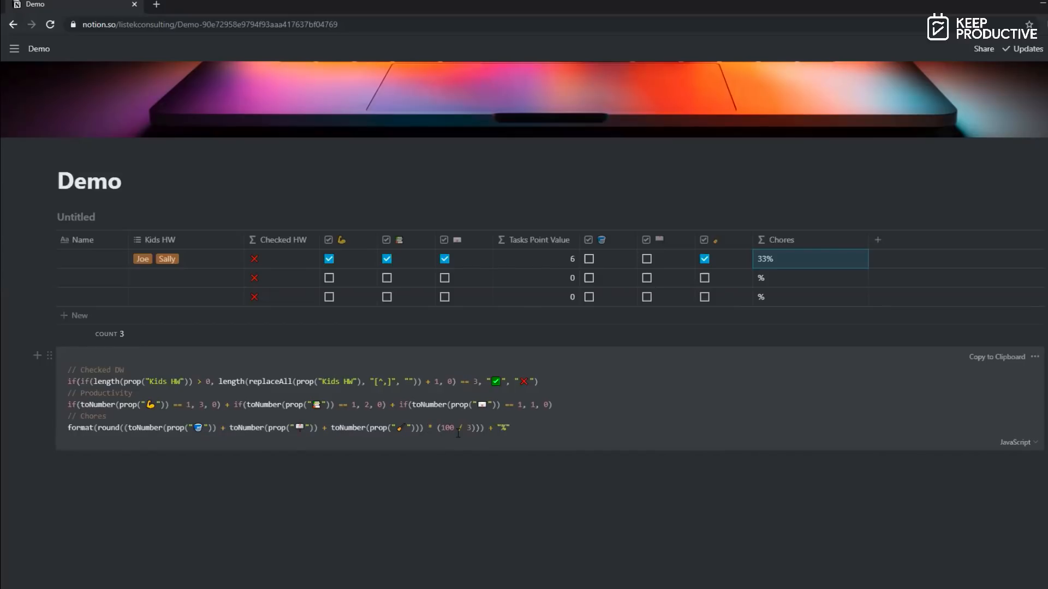
- Examine the format function in the chores formula and the first row's Chores formula
double_click(82, 428)
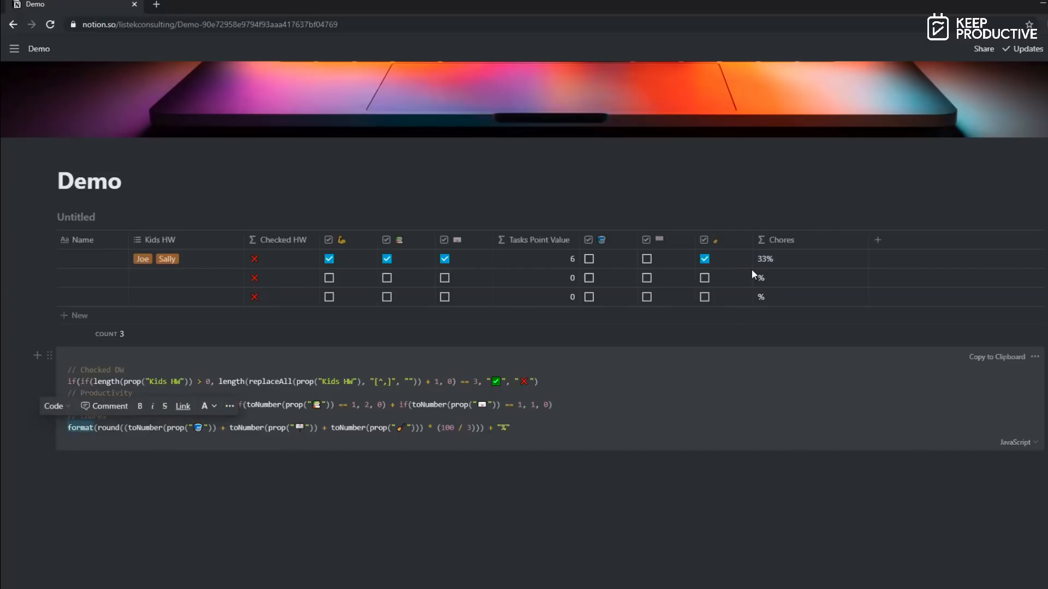
click(787, 261)
key(Escape)
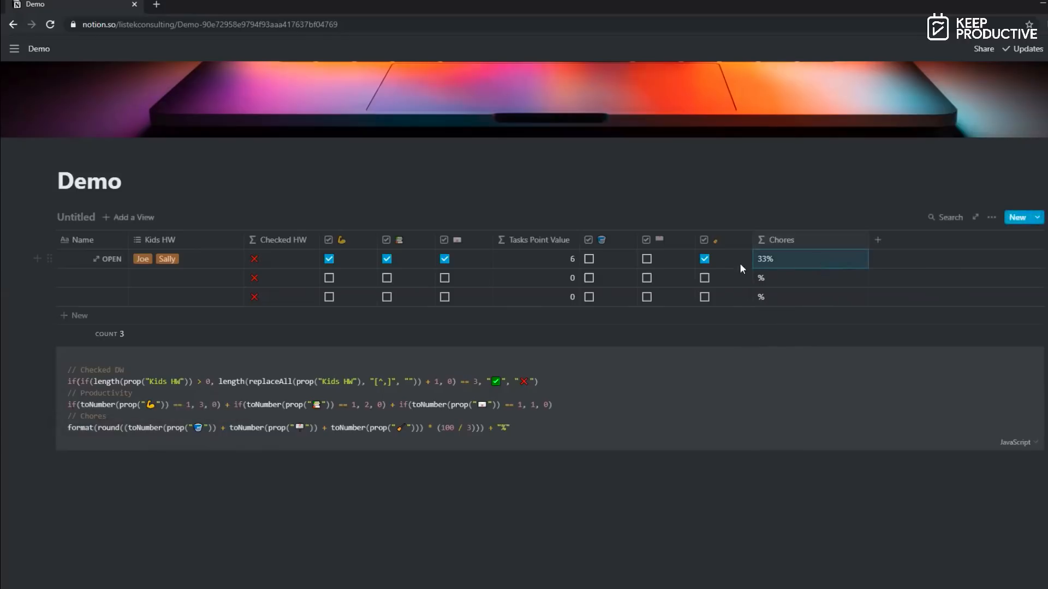
- Add a Number column after the Chores column, keeping its default name
click(878, 240)
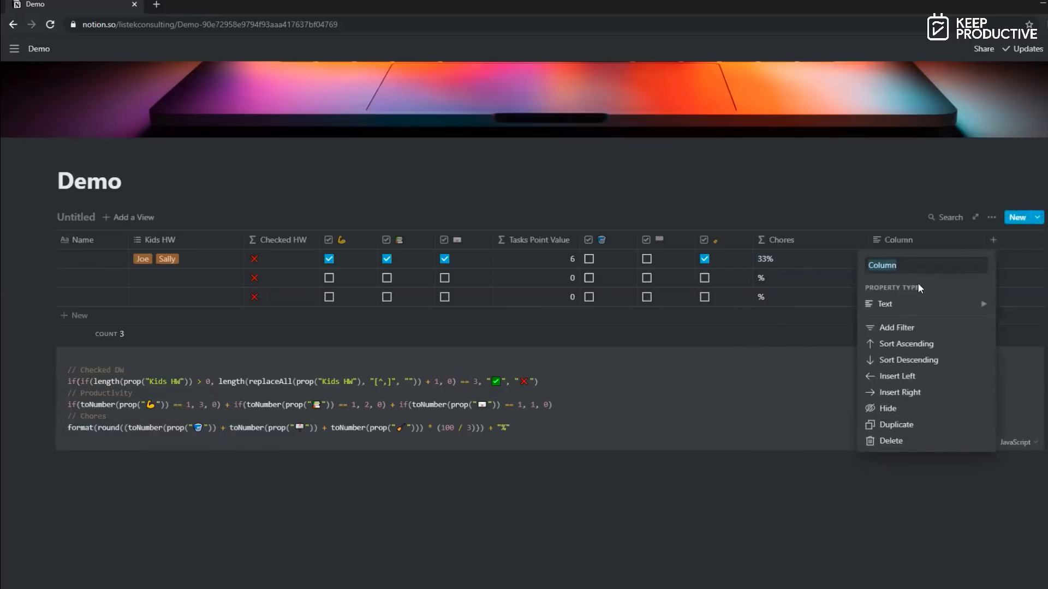
click(895, 304)
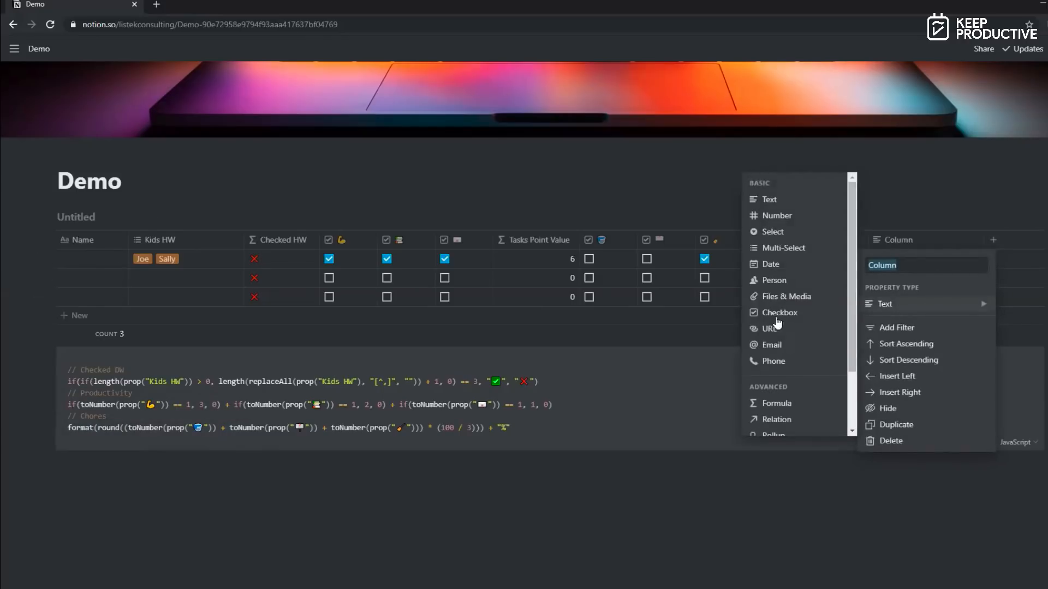
click(778, 216)
- View the new Number column's format options, including Percent, and close them without choosing one
click(871, 260)
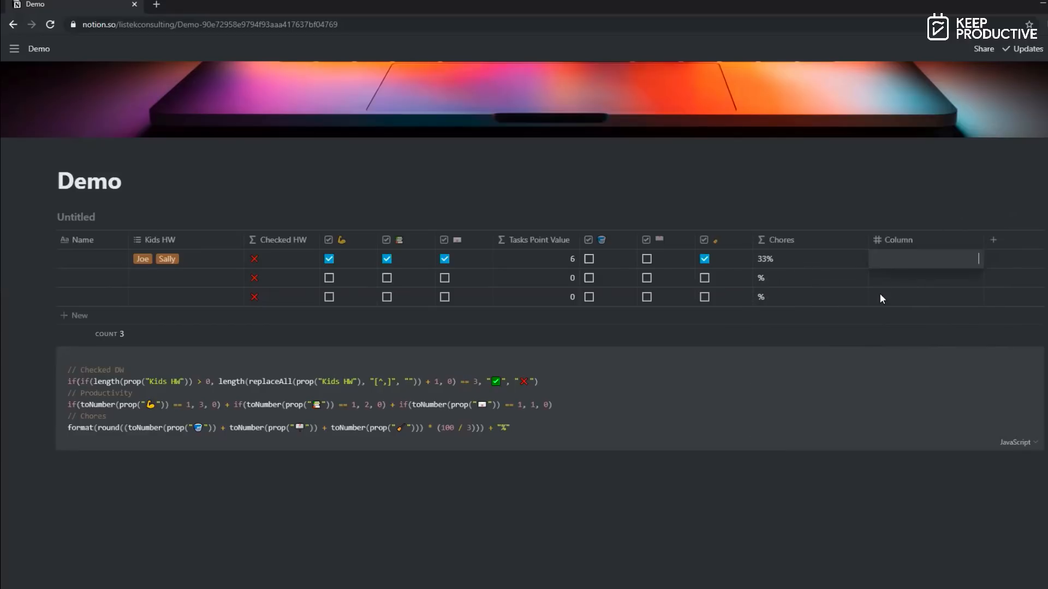
click(878, 258)
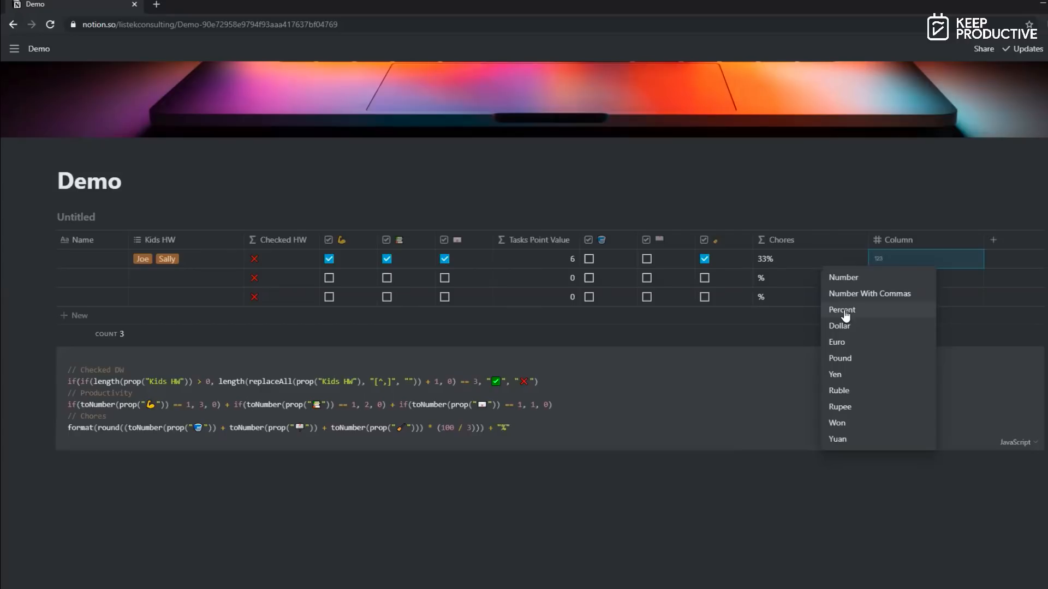
key(Escape)
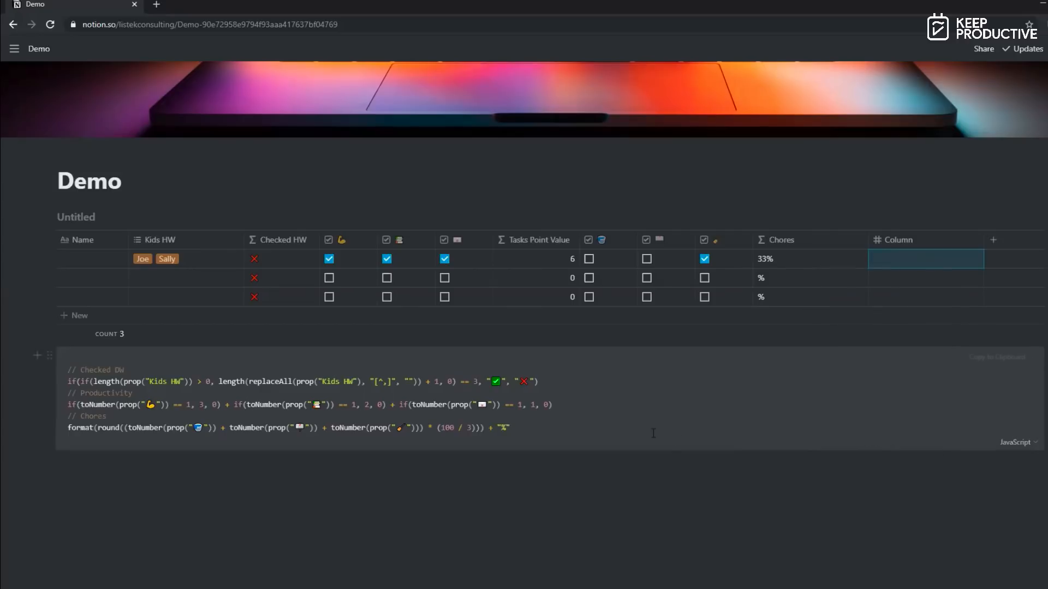
click(559, 439)
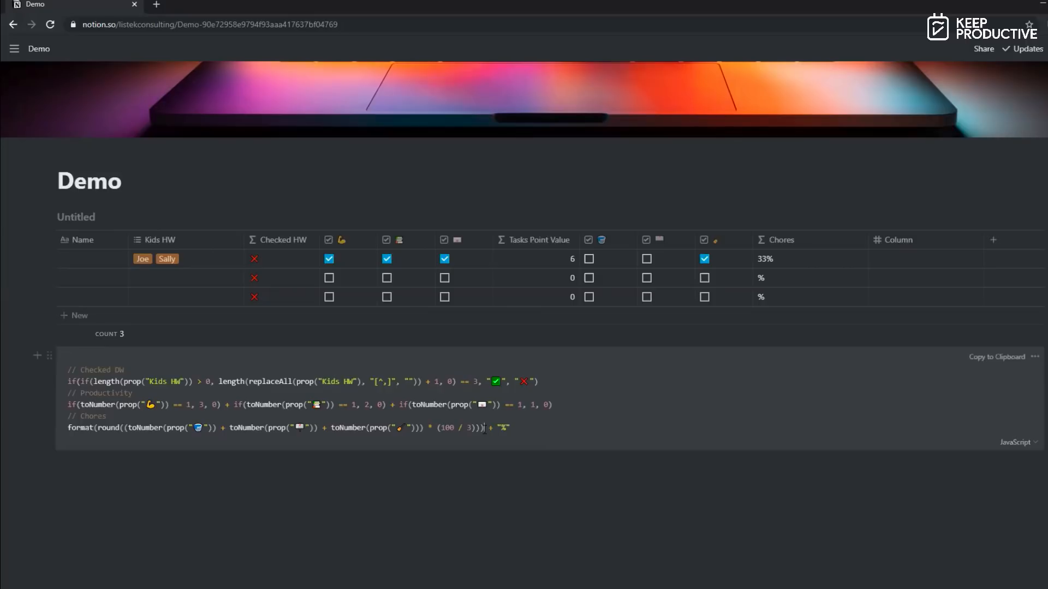
- Examine the Chores formula in the code block, from its format function to the added "%" text
drag(484, 428, 66, 428)
key(ctrl+c)
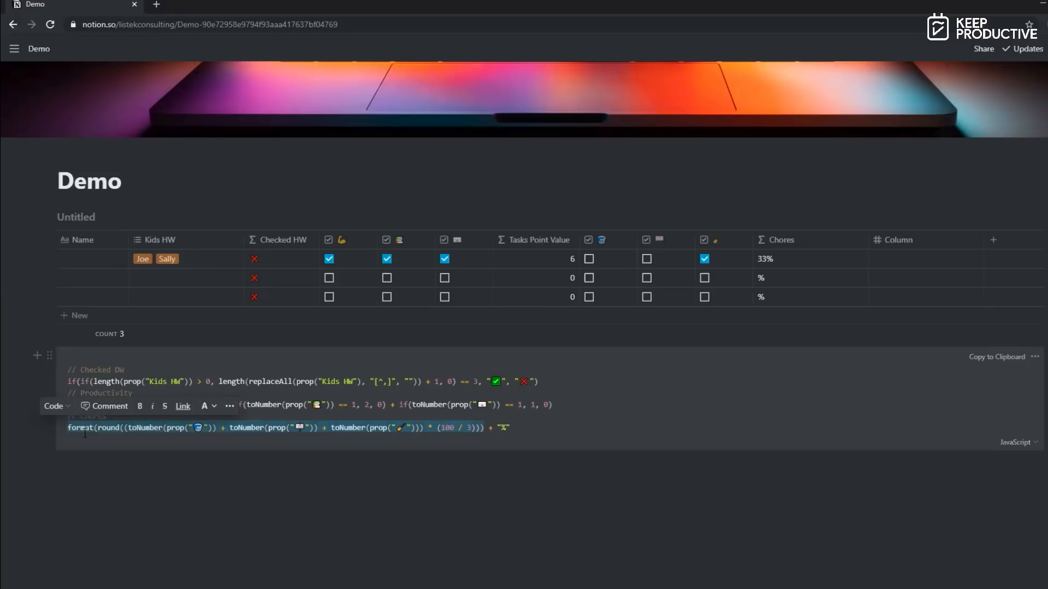
mouse_move(511, 429)
mouse_down()
mouse_move(491, 430)
mouse_move(496, 439)
mouse_up()
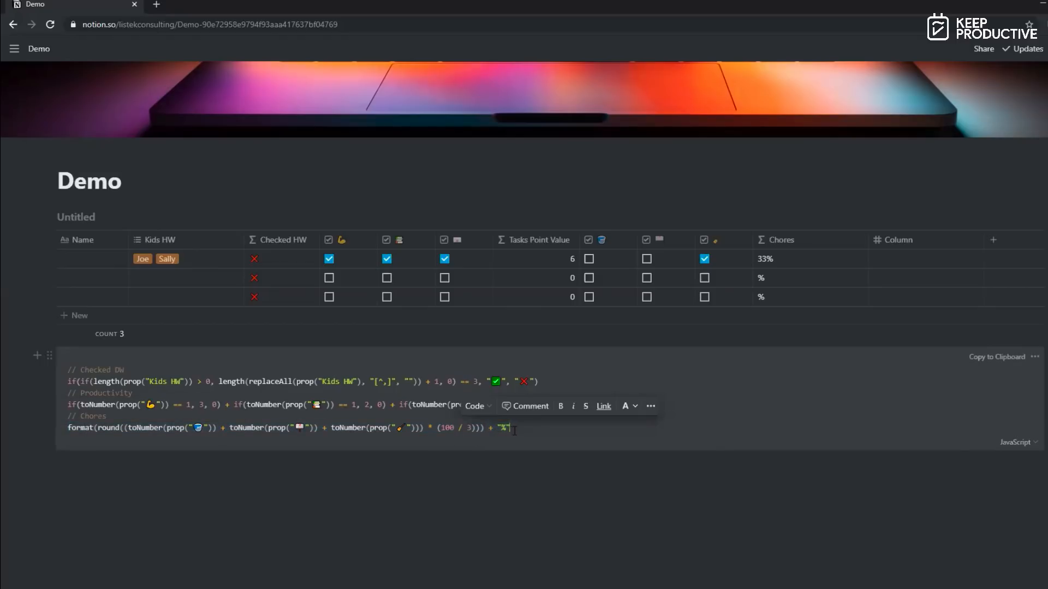
click(511, 428)
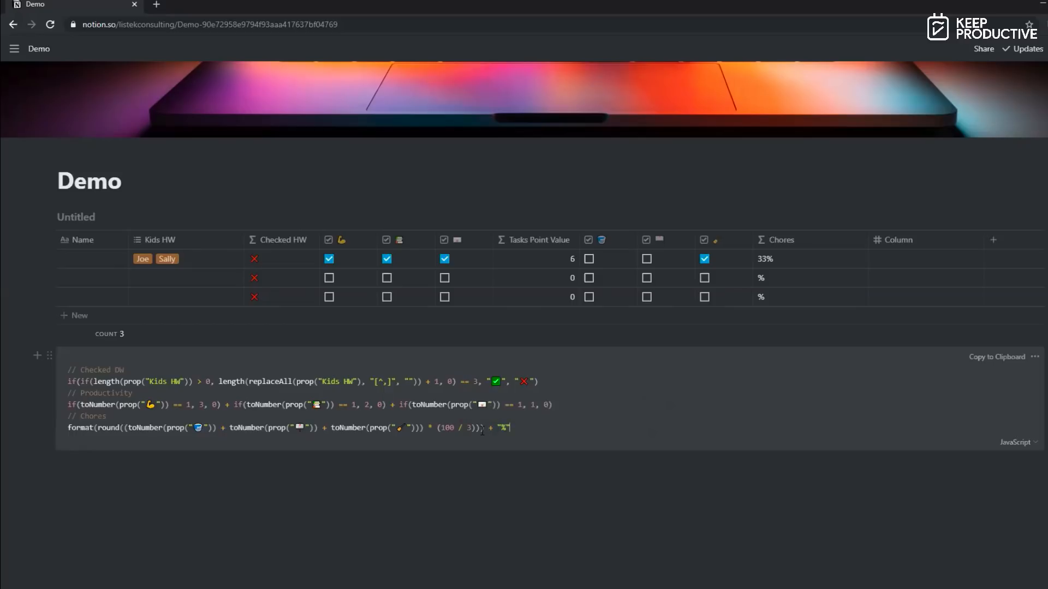
drag(486, 429, 59, 431)
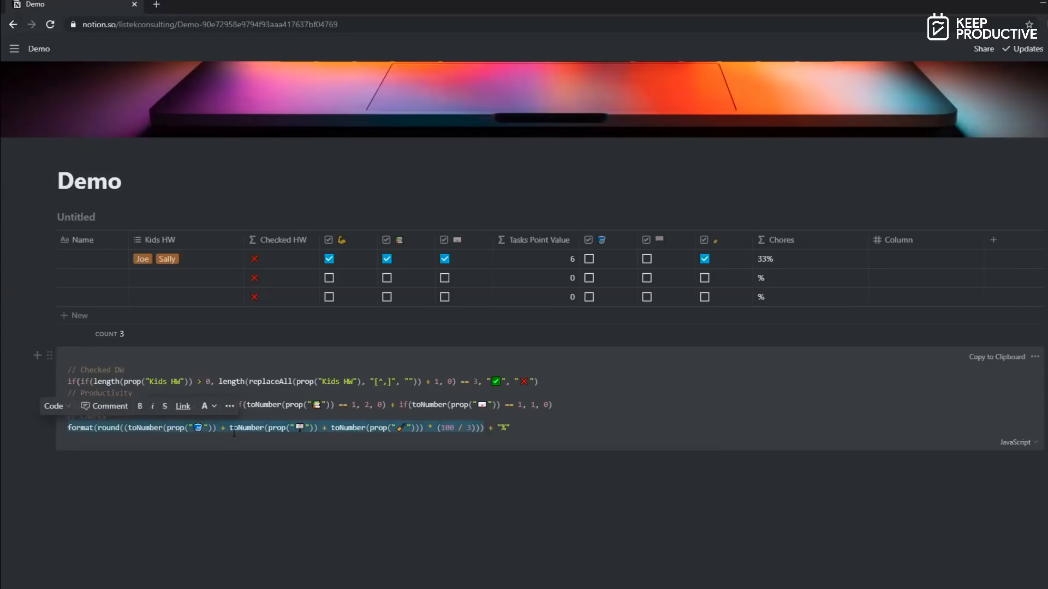
drag(510, 428, 497, 429)
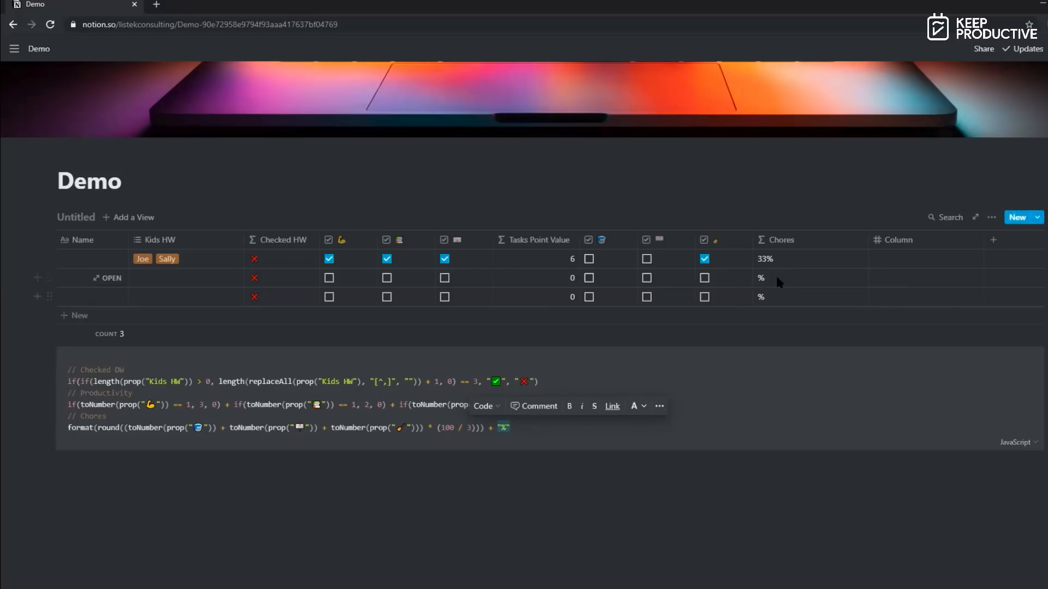
click(590, 426)
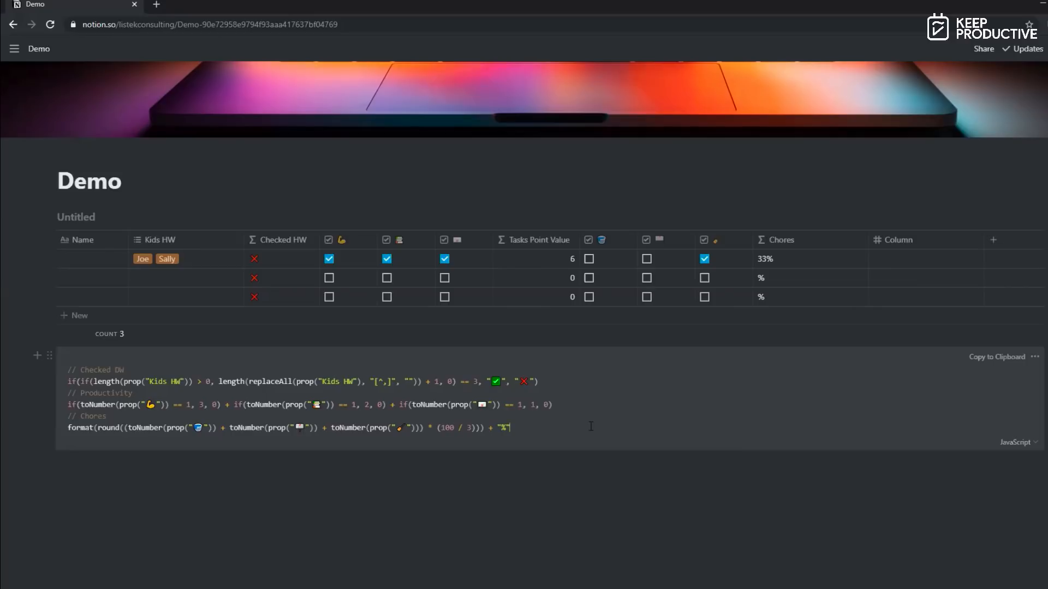
click(591, 426)
- Delete the Number column after Chores, and narrow the Chores and Kids HW columns
click(918, 240)
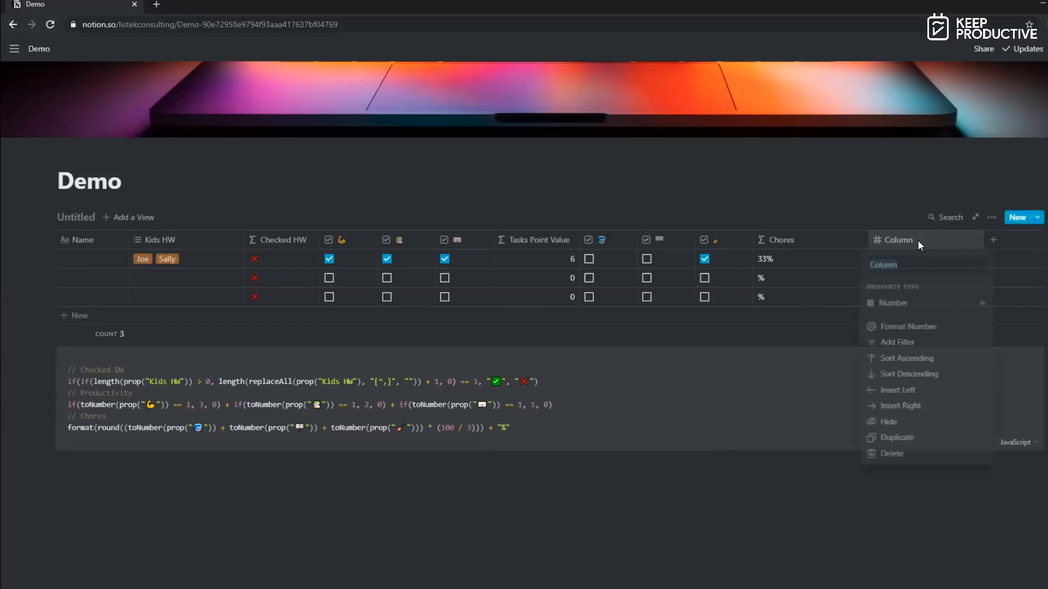
click(891, 458)
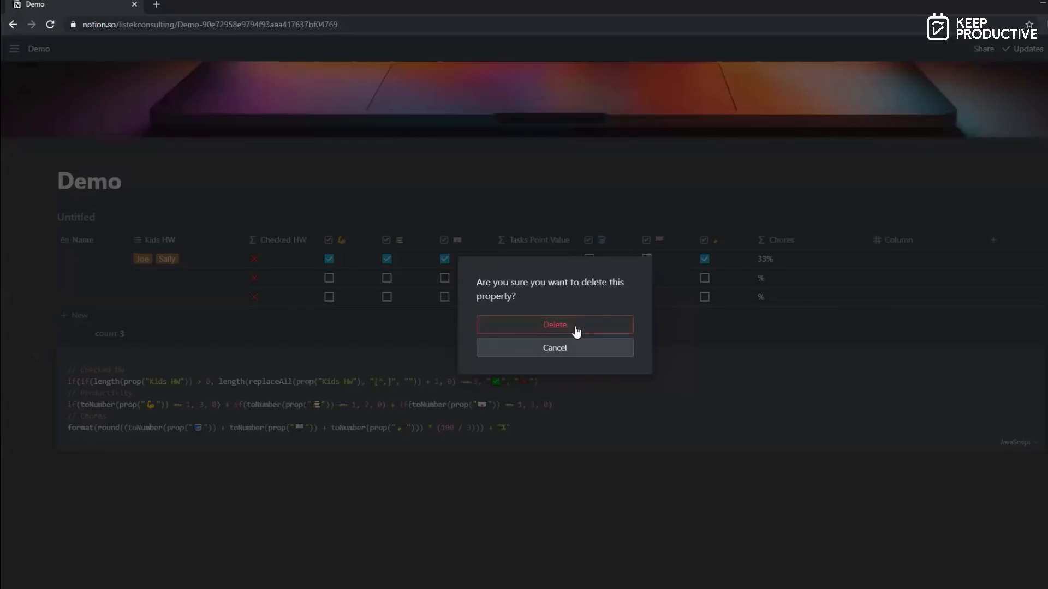
key(Return)
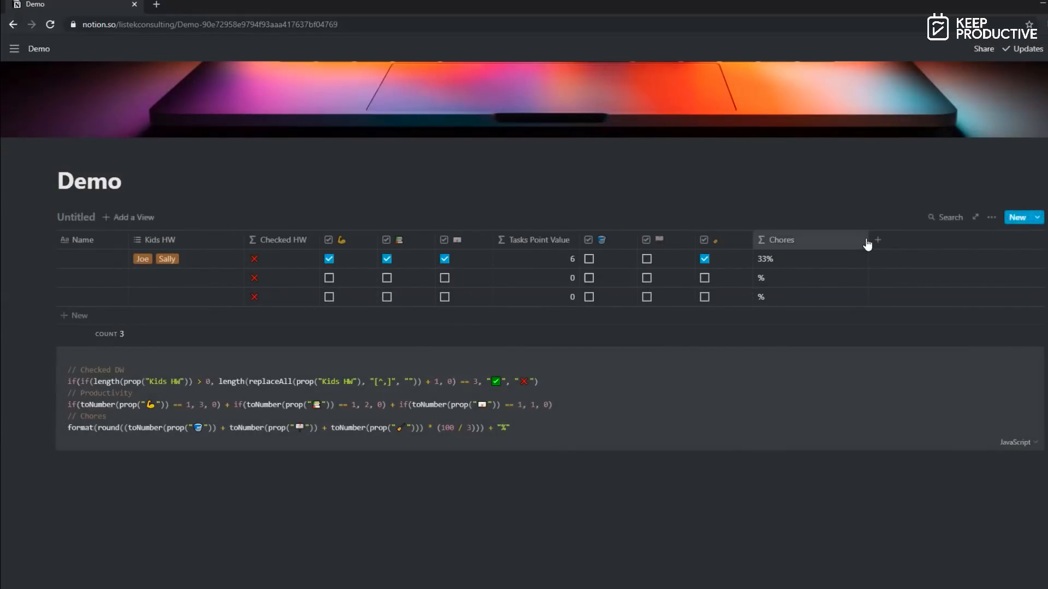
drag(824, 242, 811, 241)
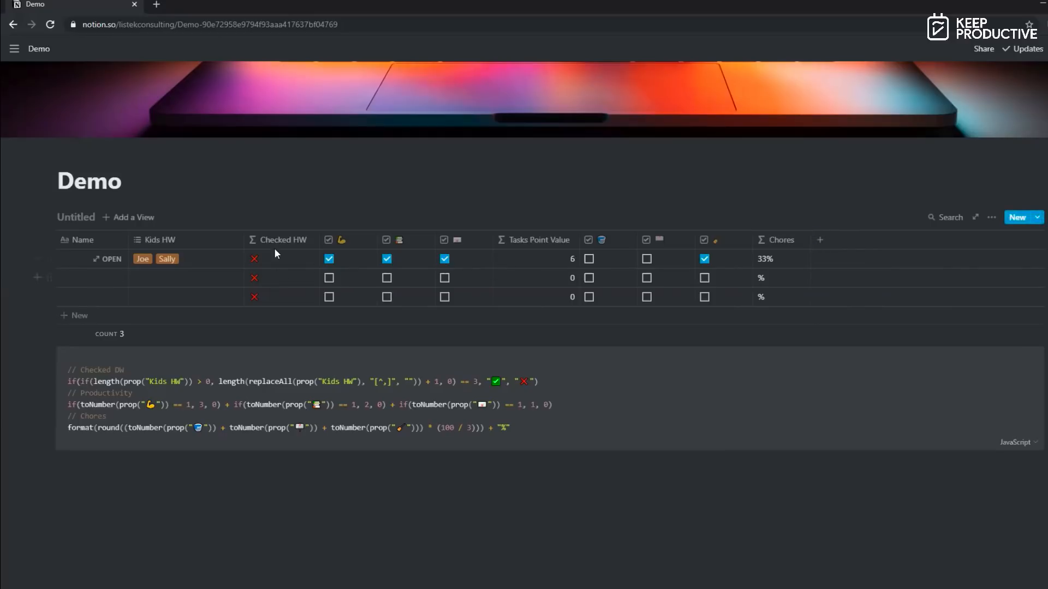
drag(244, 241, 202, 241)
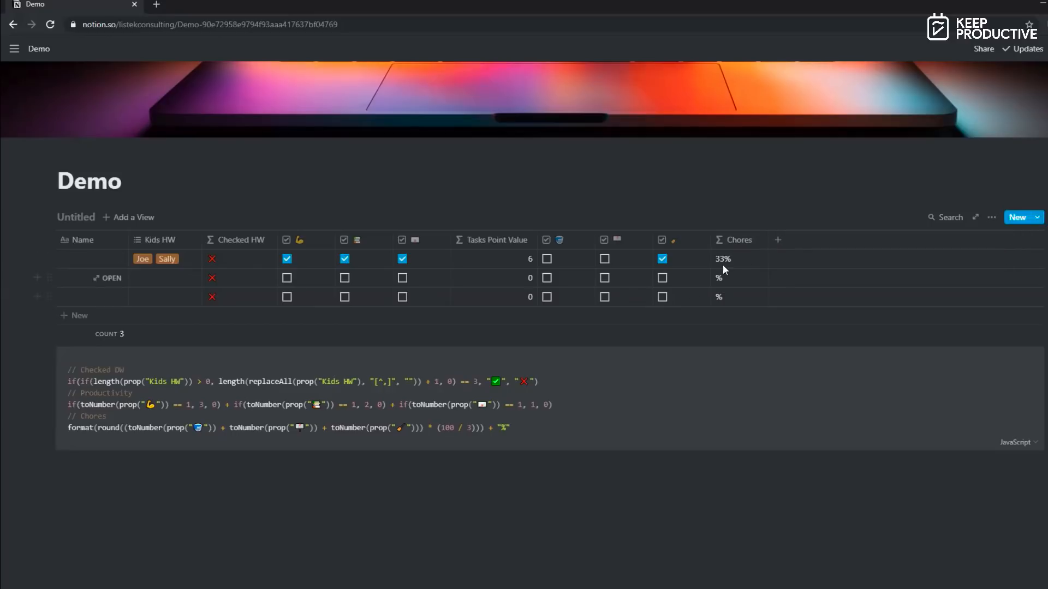
- Copy the Chores formula from the code block and add a Formula column named "Chores Hidden" after Chores
click(520, 429)
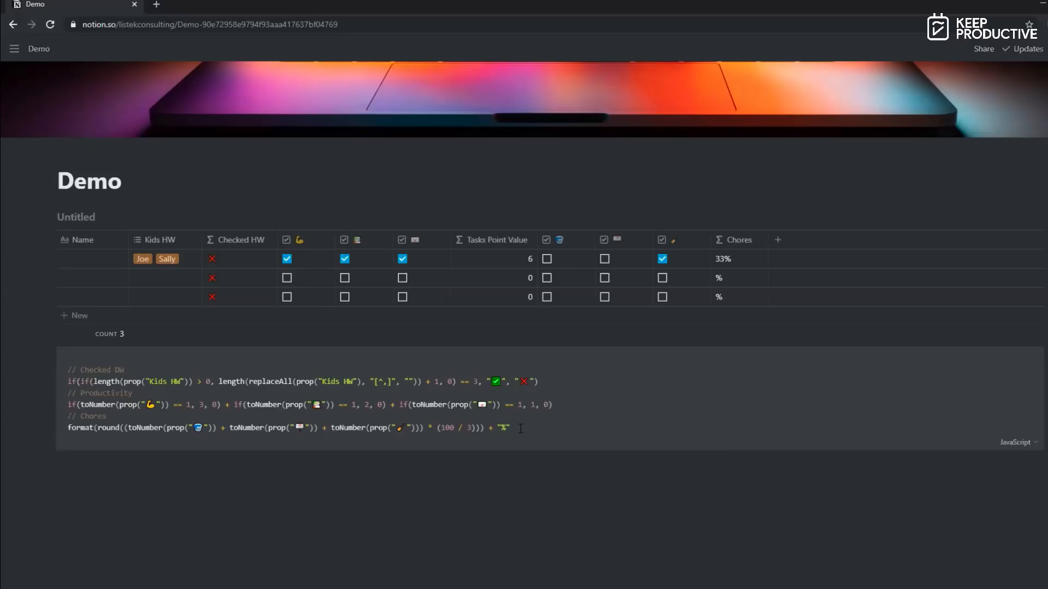
key(shift+Home)
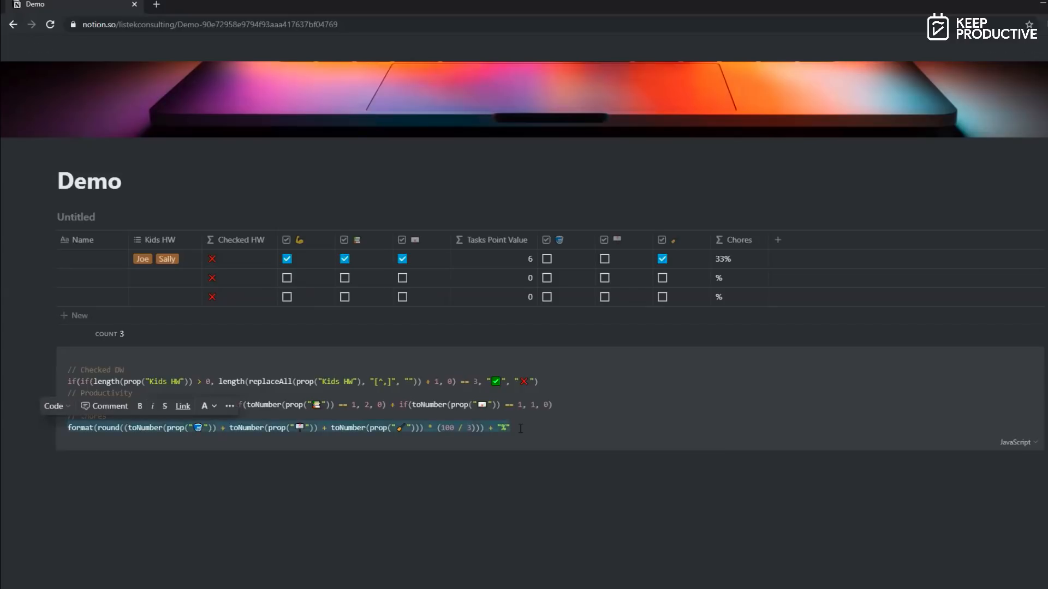
click(822, 245)
text(Chores )
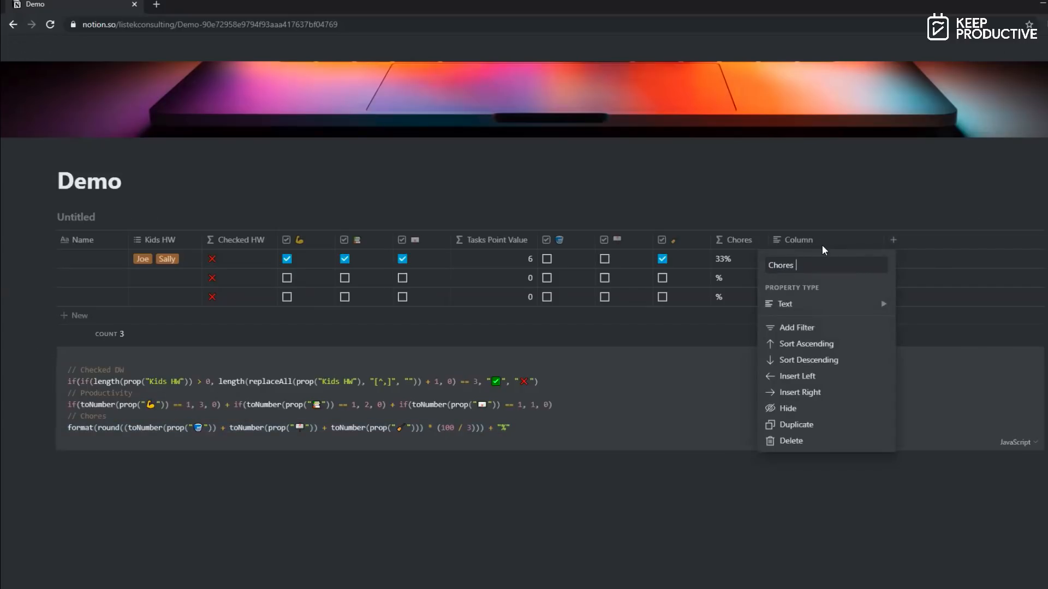
text(Hidden)
click(827, 304)
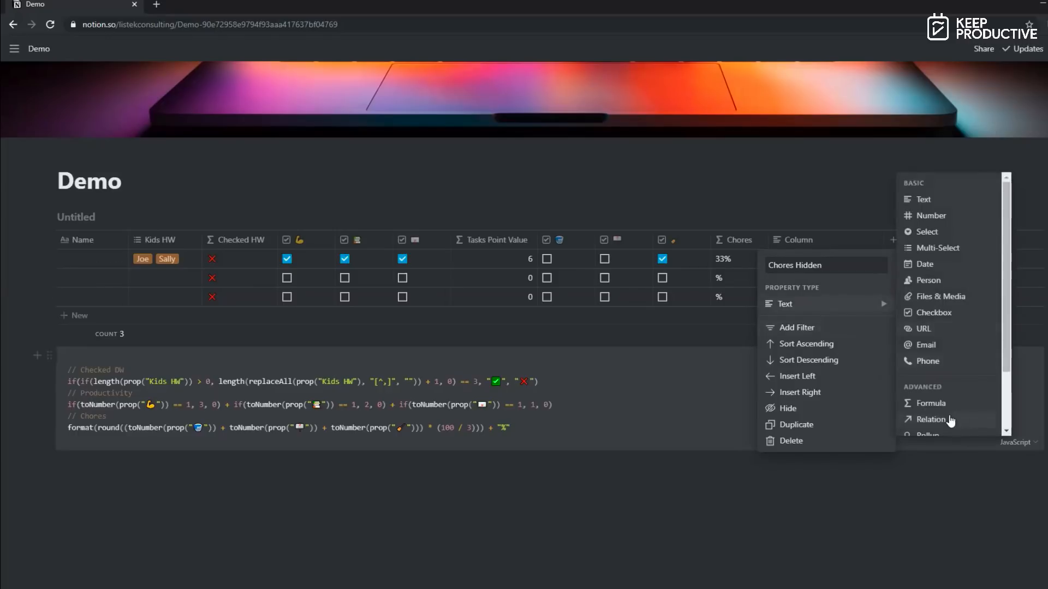
click(926, 403)
- Paste the chores formula into the Chores Hidden column, remove its format function and + "%" suffix, and accept it
click(833, 256)
key(ctrl+v)
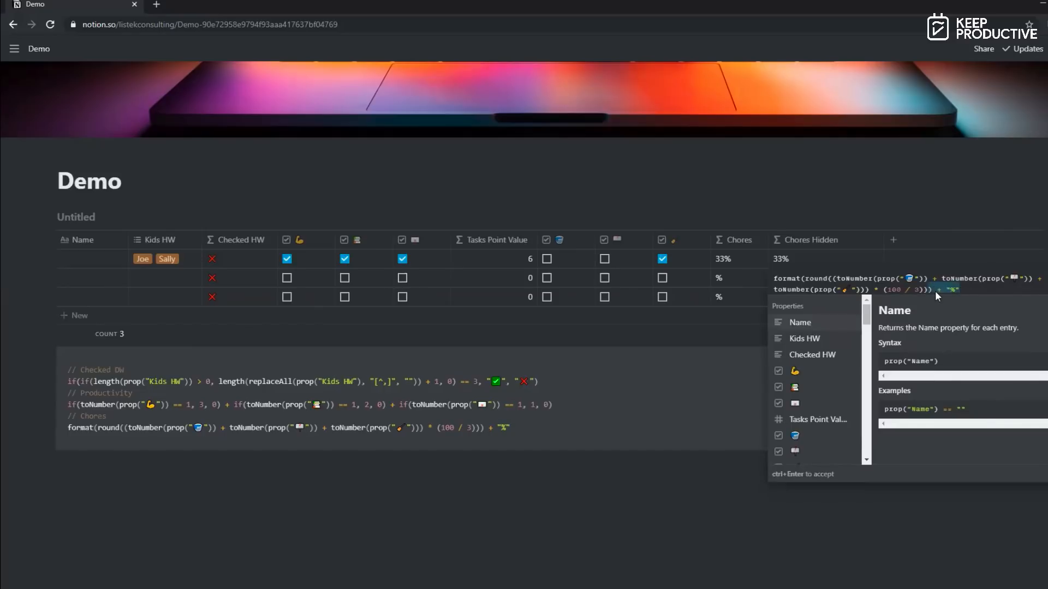
key(BackSpace)
key(BackSpace)
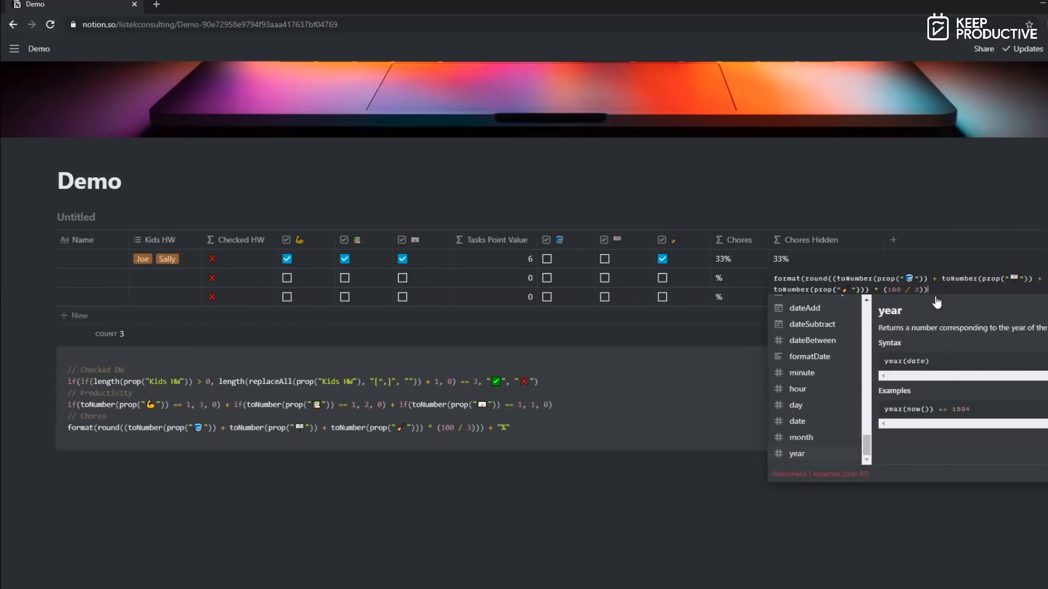
drag(812, 278, 773, 279)
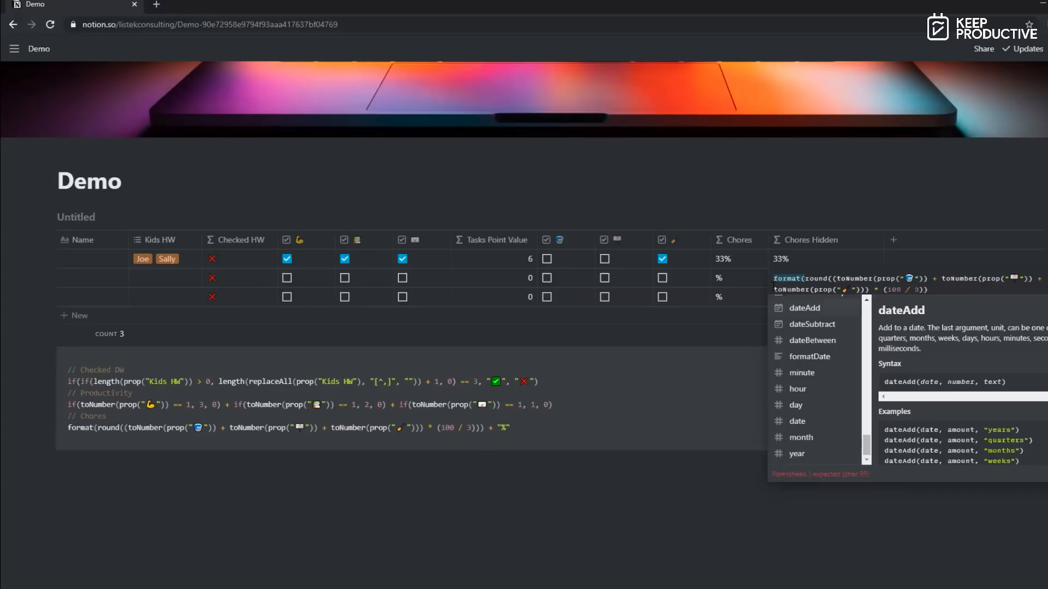
key(BackSpace)
key(ctrl+Return)
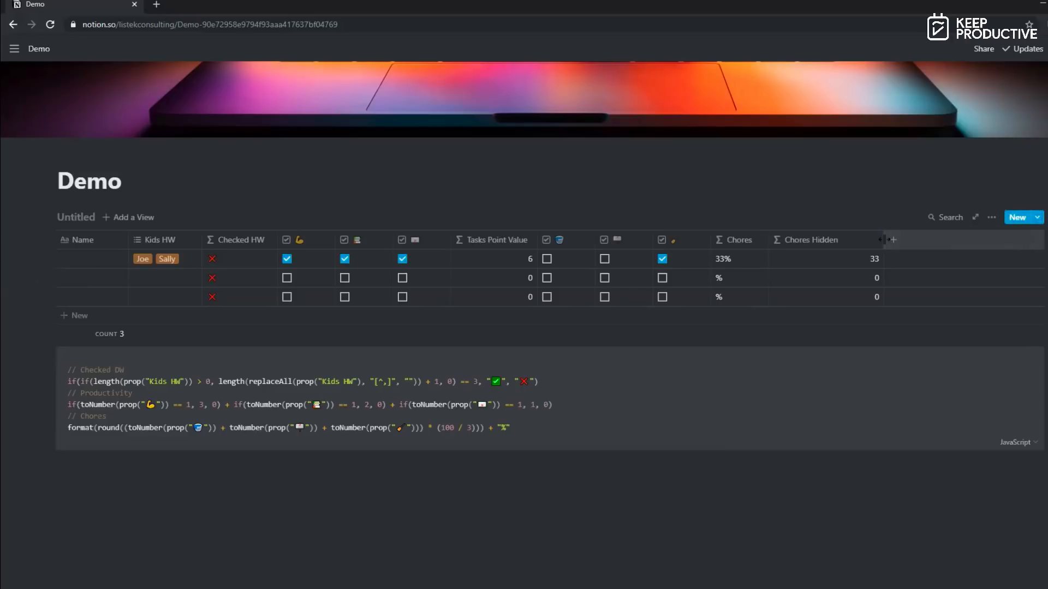
- Narrow the Chores Hidden column, and switch its visibility off and on again in the table's properties
drag(884, 241, 845, 247)
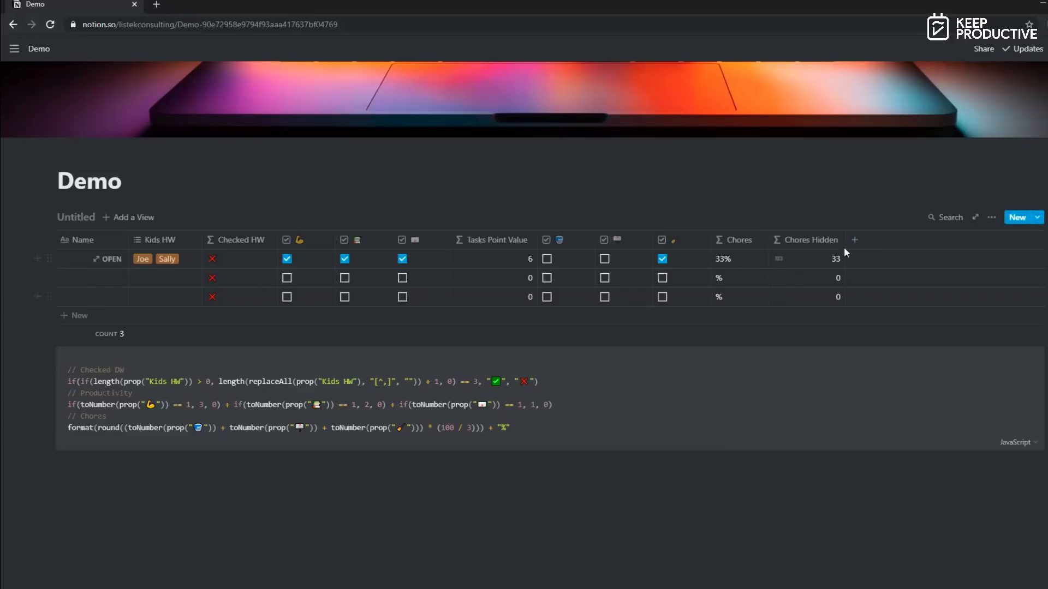
click(993, 218)
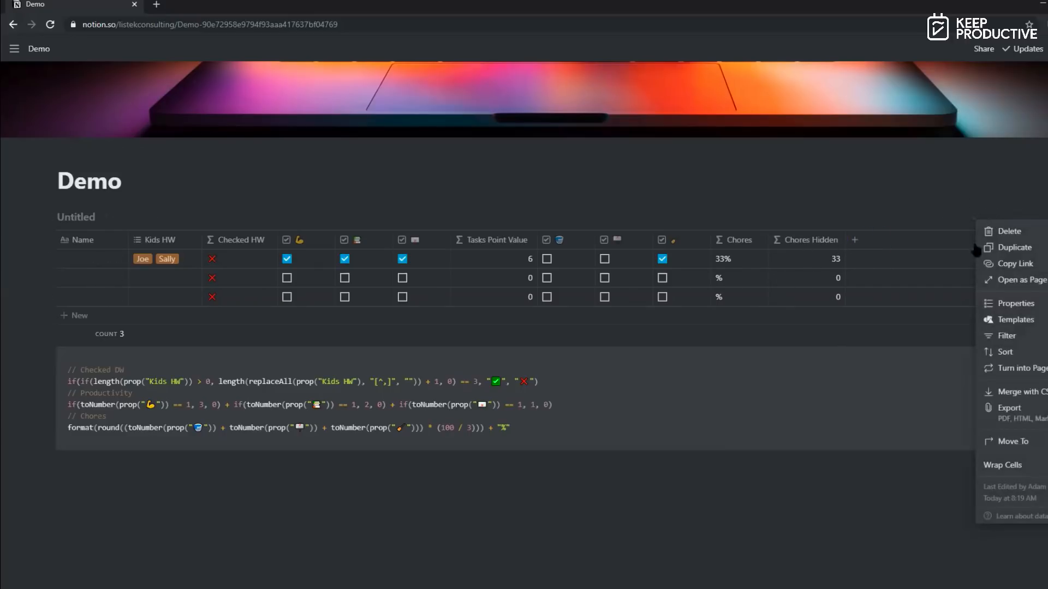
click(1022, 305)
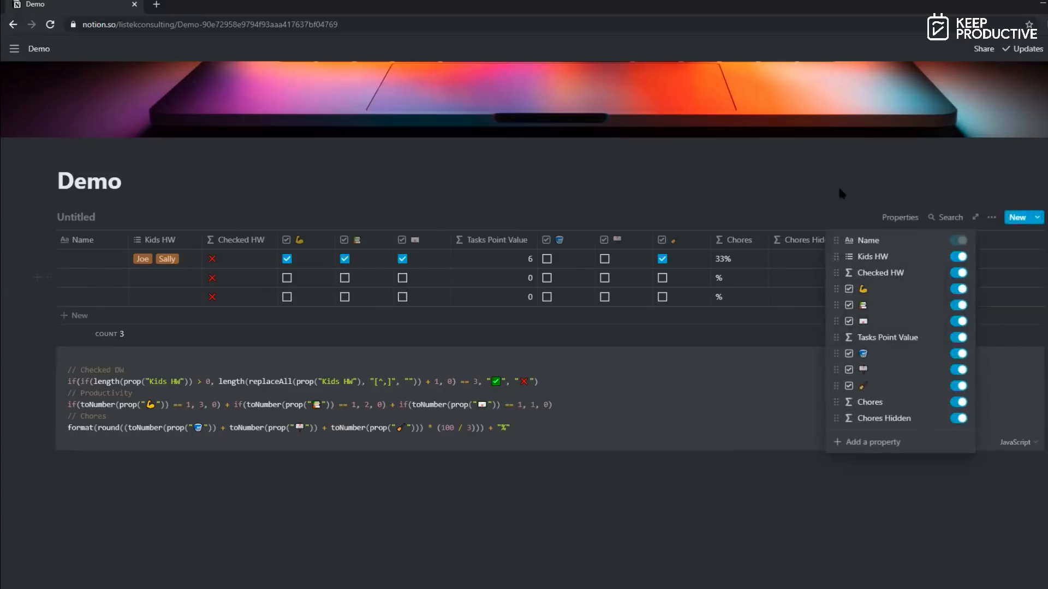
click(959, 419)
click(959, 420)
click(762, 384)
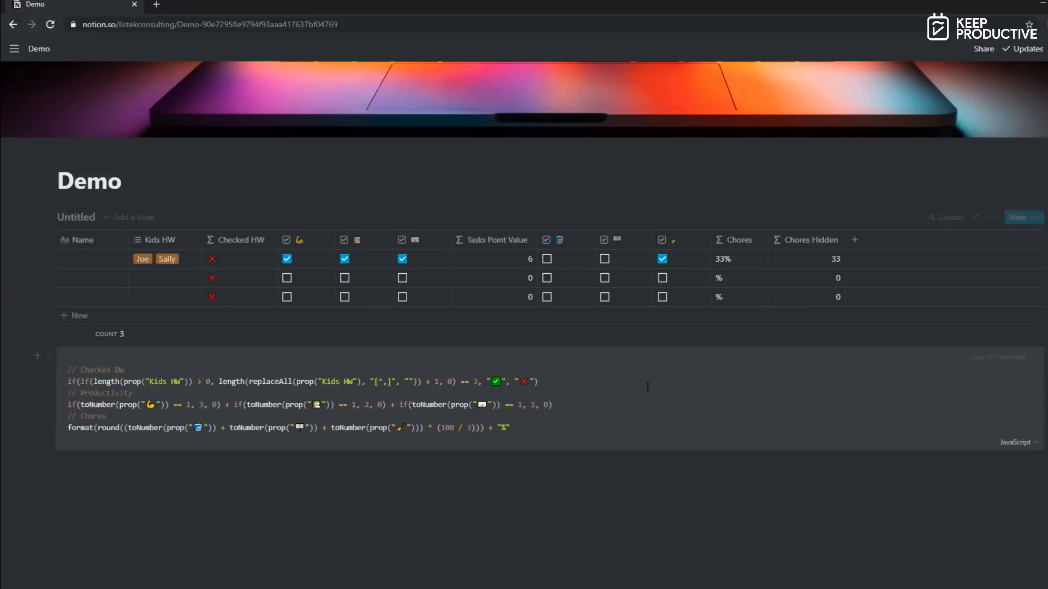
- Delete the Chores Hidden column from the table
click(537, 436)
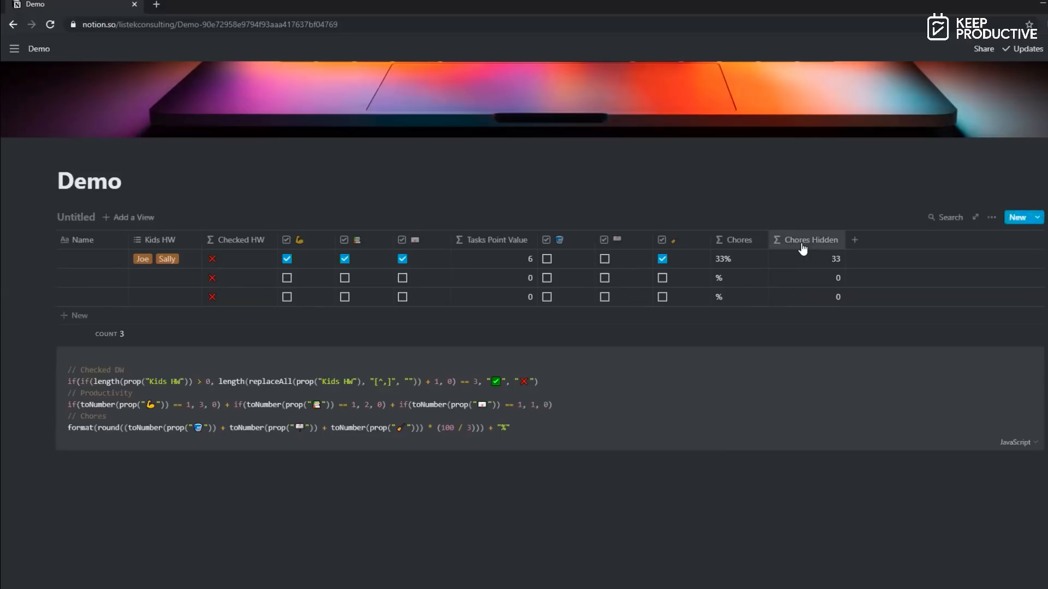
click(802, 248)
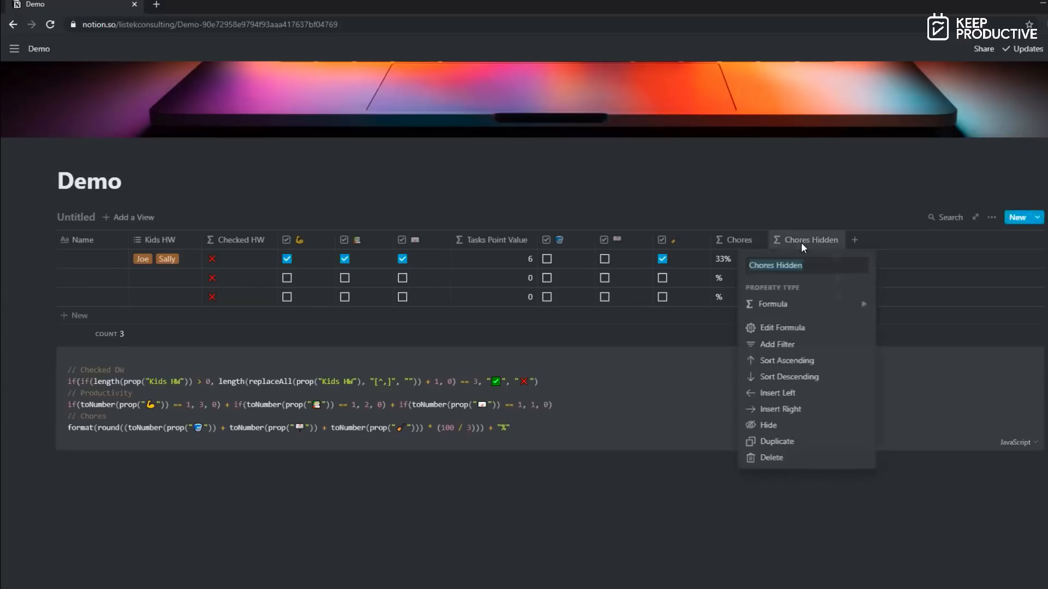
click(784, 456)
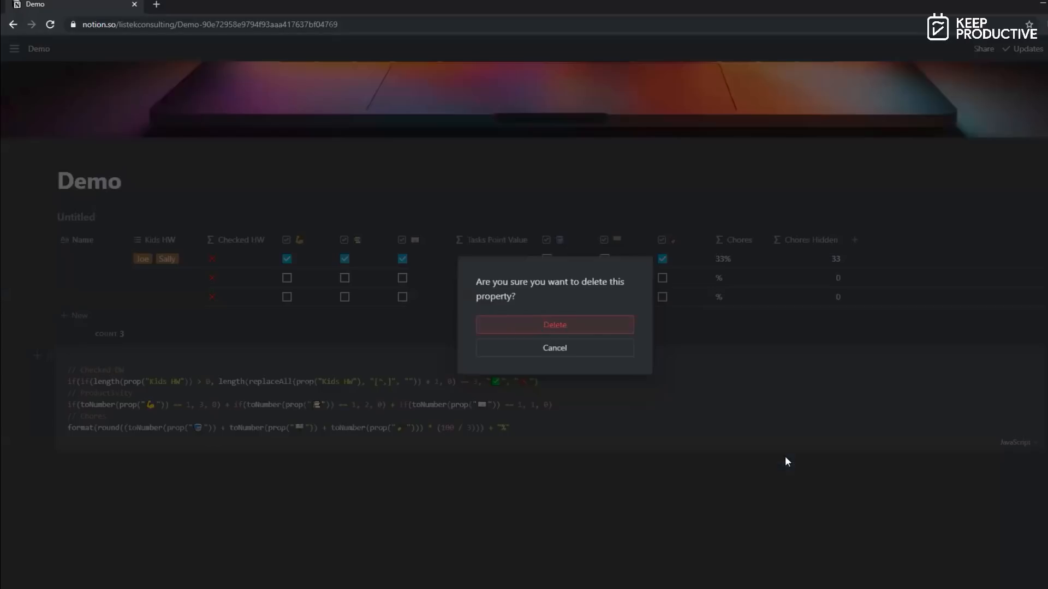
click(610, 329)
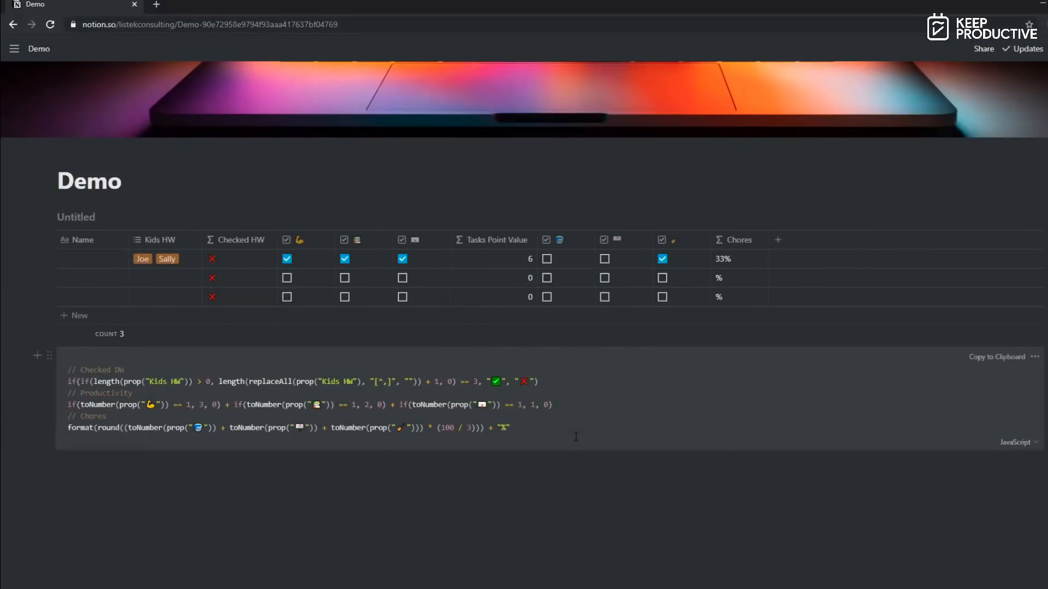
- Append the comment "// Days Since Bills Paid" and the formula dateBetween(now(), prop("Bills Last Paid"), "days") to the code block
key(Return)
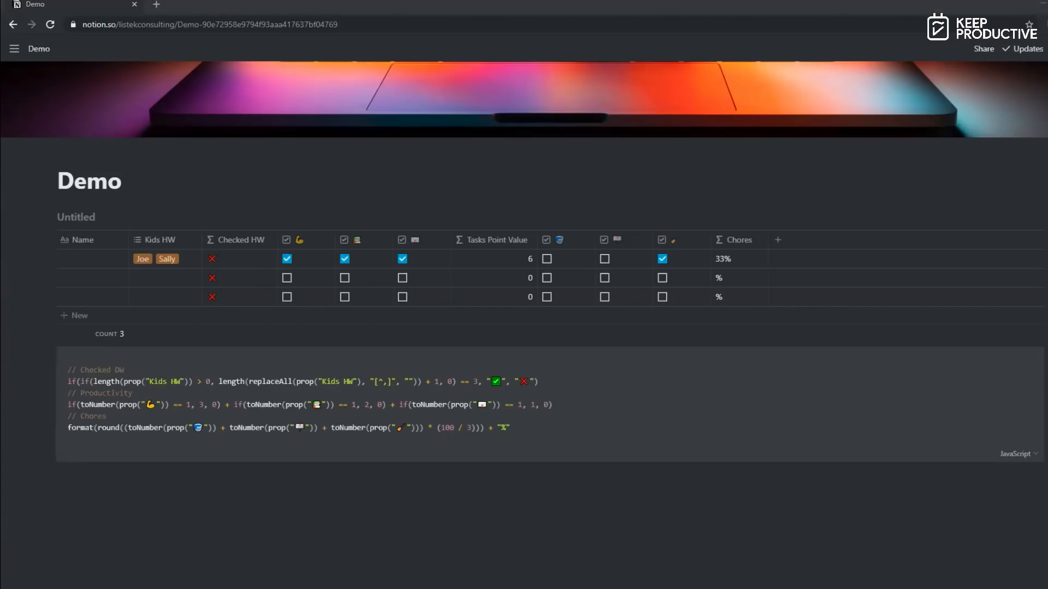
text(// Days Since Bills Paid dateBetween(now(), prop("Bills Last Paid"), "days"))
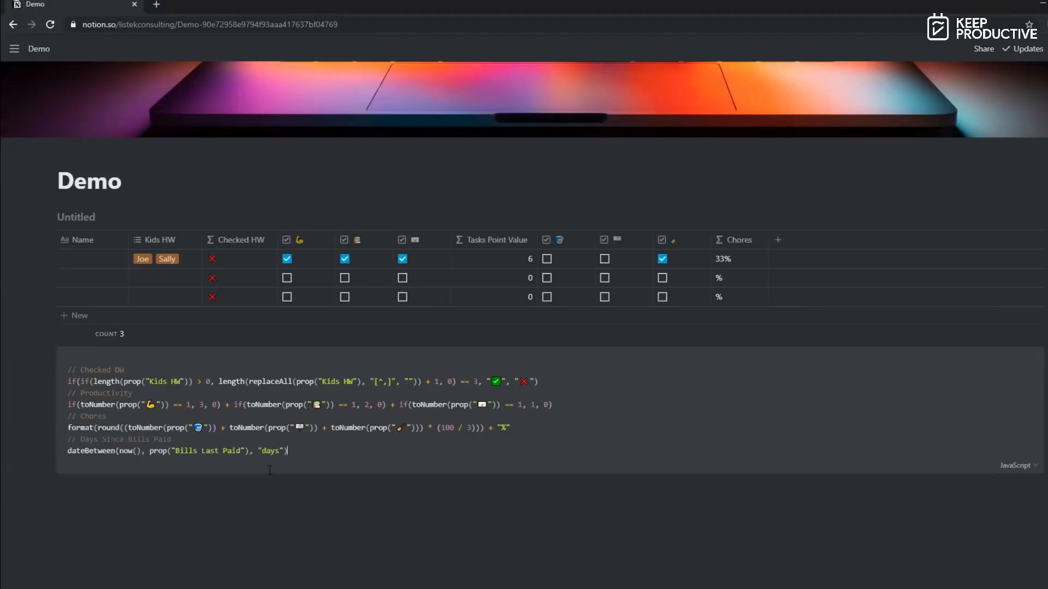
- Add a Date column named "Bills Last Paid" after the Chores column
click(796, 246)
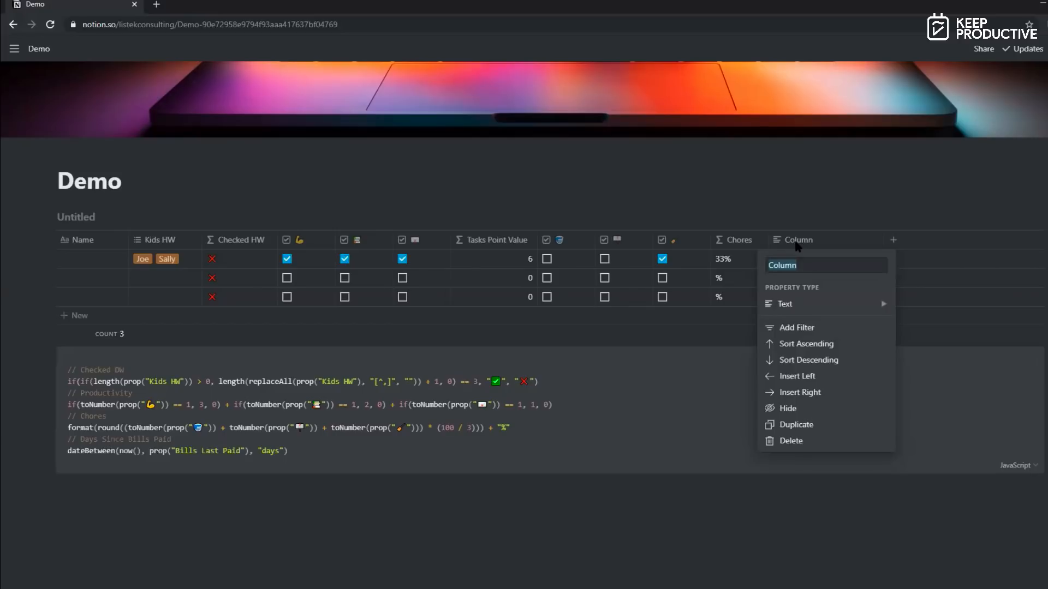
text(Bills Last P)
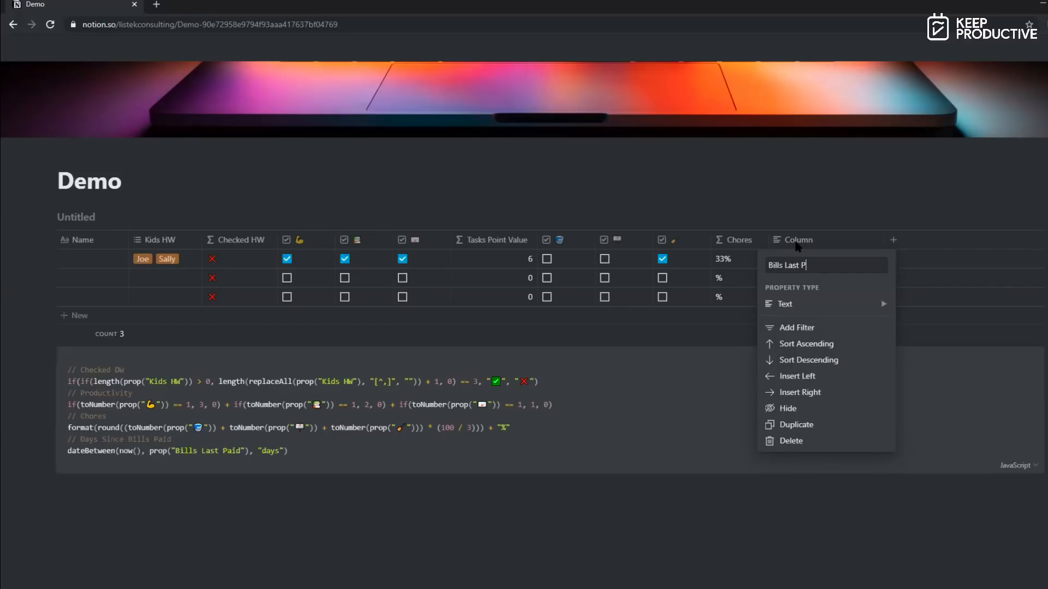
text(aid)
click(804, 304)
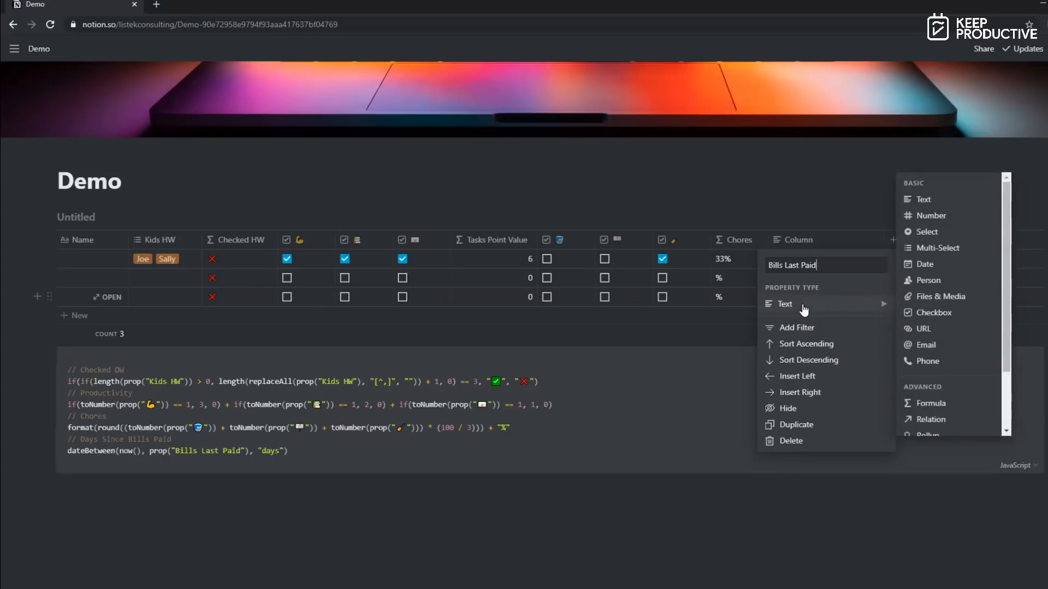
click(931, 266)
- Set the first row's Bills Last Paid date to Dec 01, 2019 and narrow the column
click(861, 262)
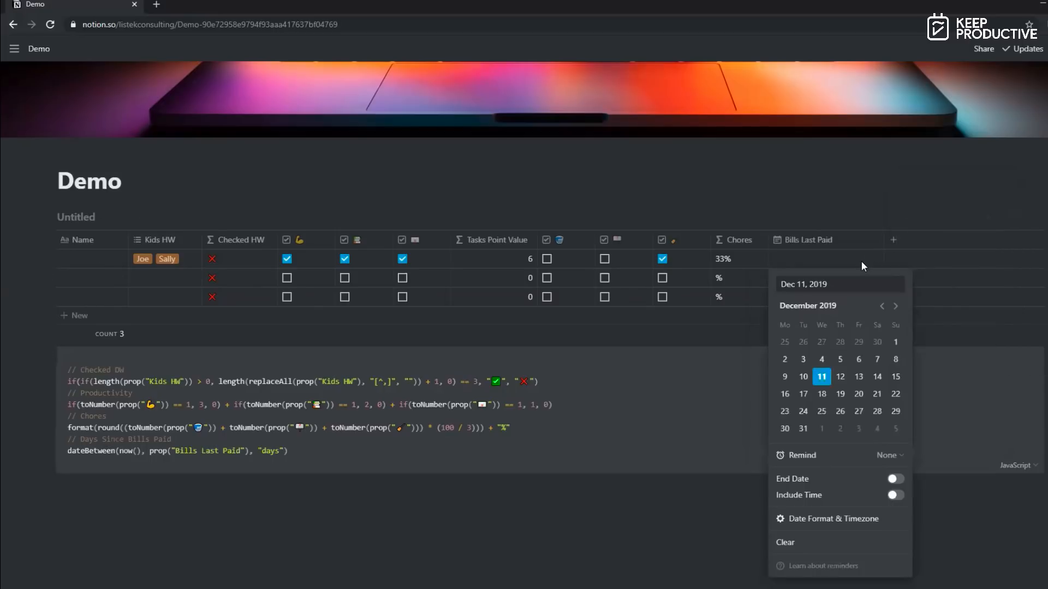
click(896, 342)
key(Escape)
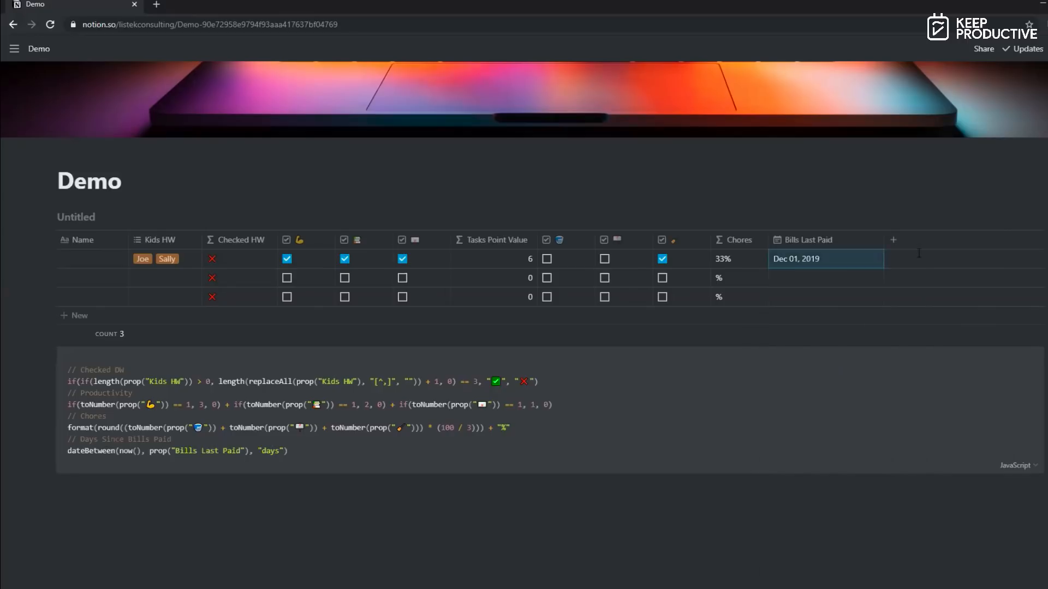
drag(883, 246, 845, 245)
- Add a Formula column named "Days Since Last Paid" after the Bills Last Paid column
click(874, 244)
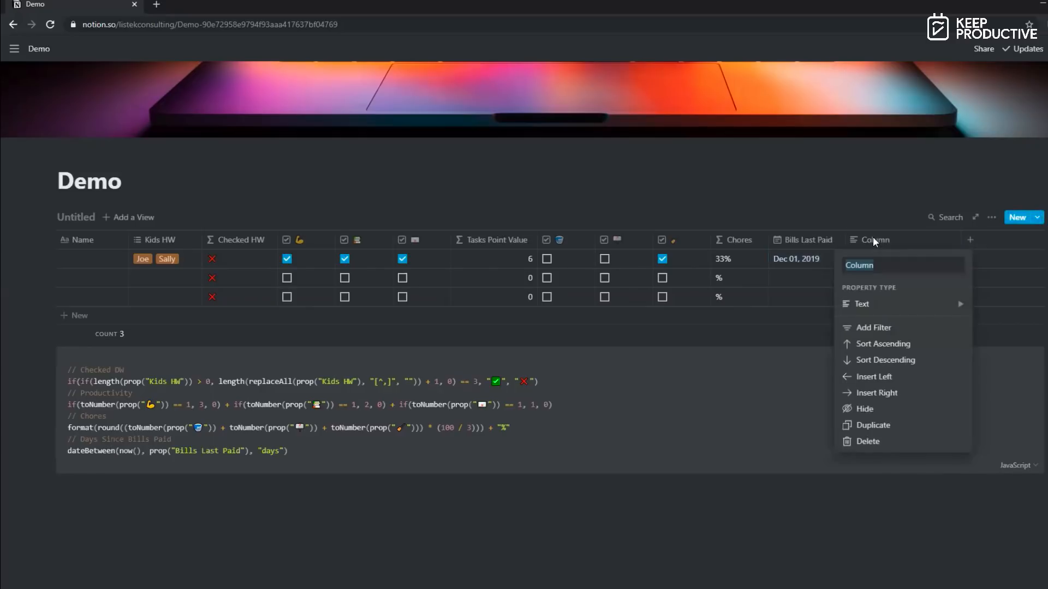
text(Days Si)
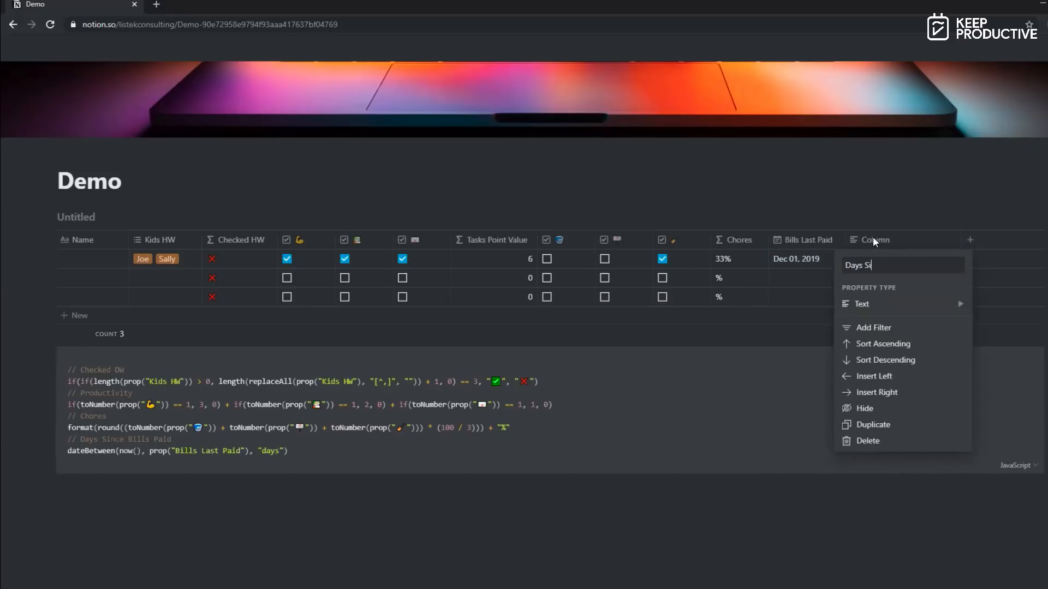
text(nce Last Paid)
mouse_move(856, 306)
click(998, 403)
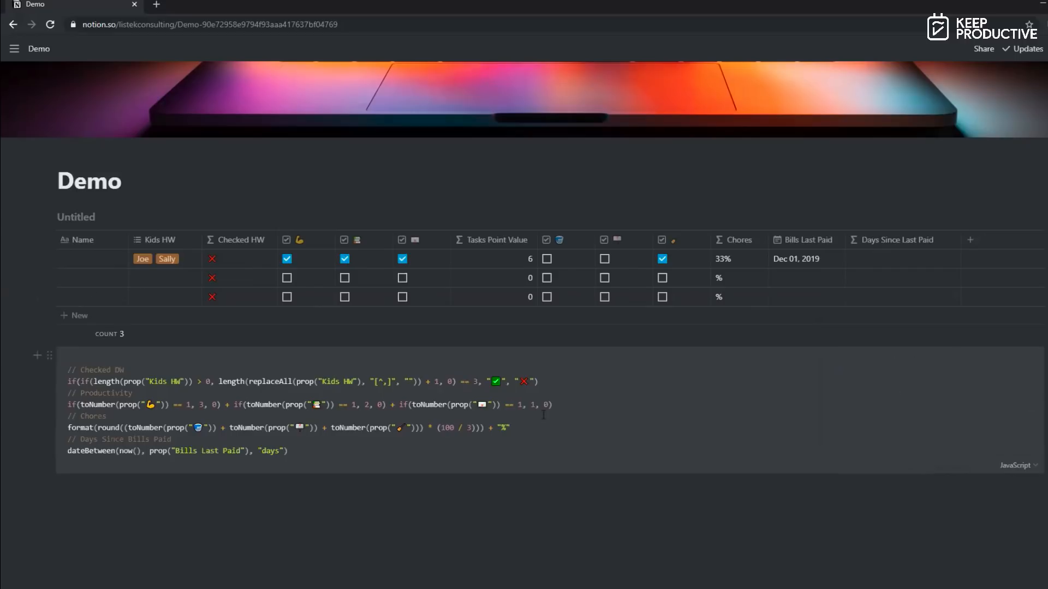
- Copy dateBetween(now(), prop("Bills Last Paid"), "days") from the code block and apply it as the Days Since Last Paid formula
triple_click(303, 447)
key(ctrl+c)
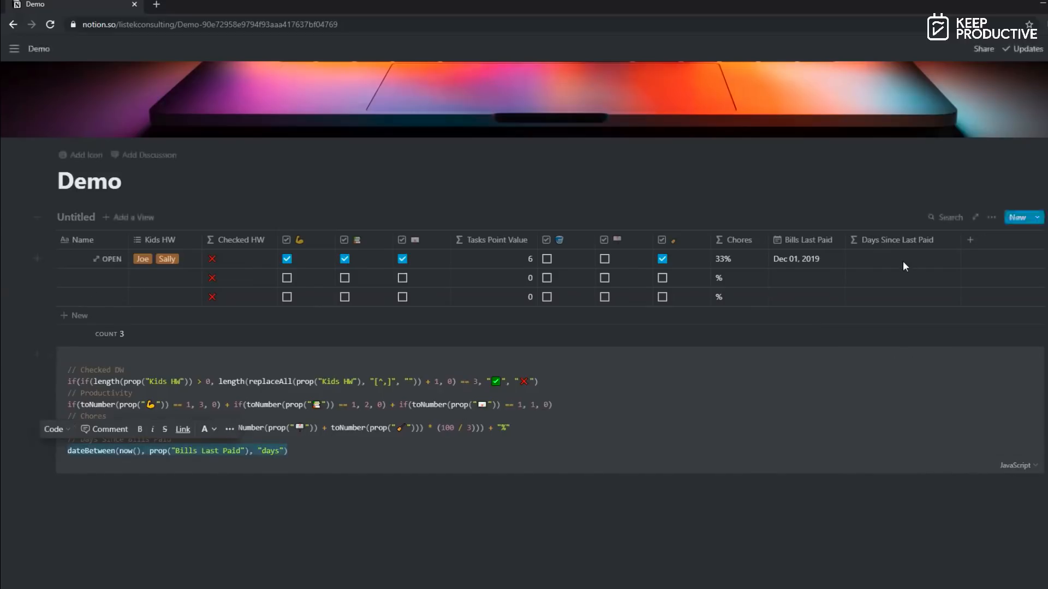
click(902, 260)
key(ctrl+v)
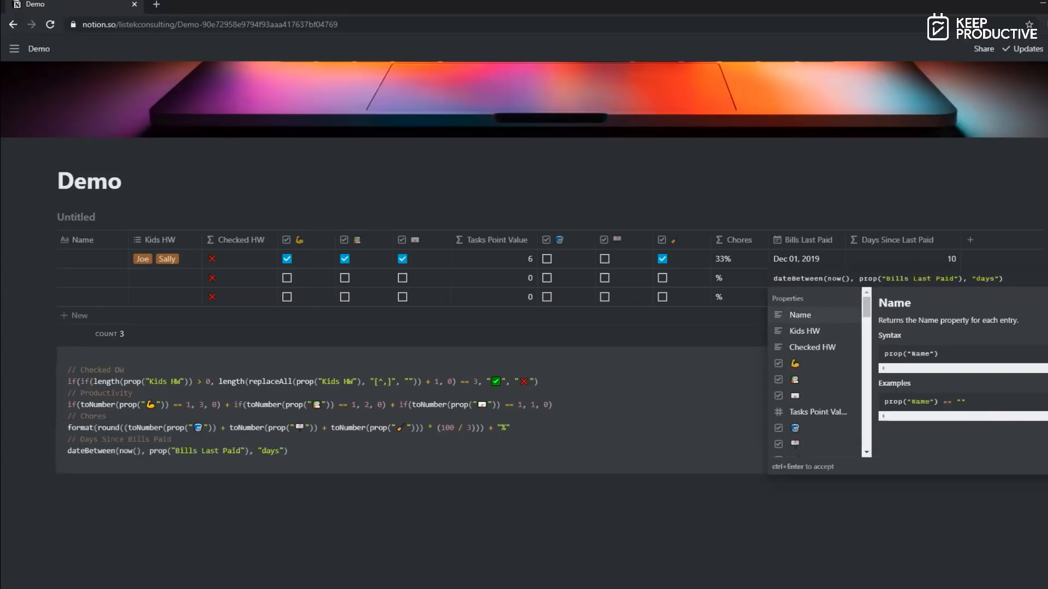
key(ctrl+Return)
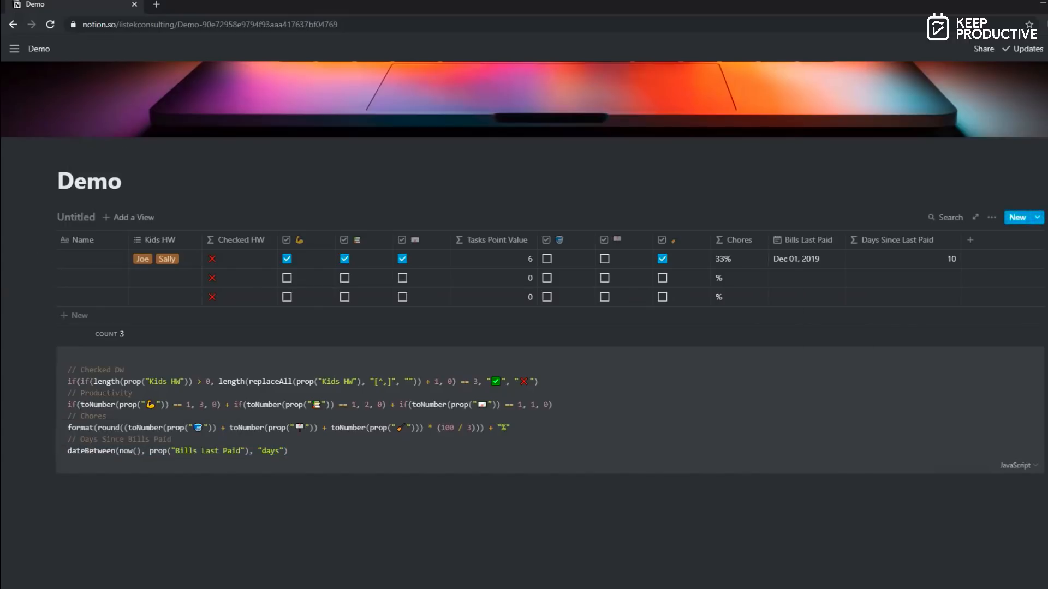
- Narrow the Days Since Last Paid column slightly
click(961, 240)
drag(960, 240, 947, 240)
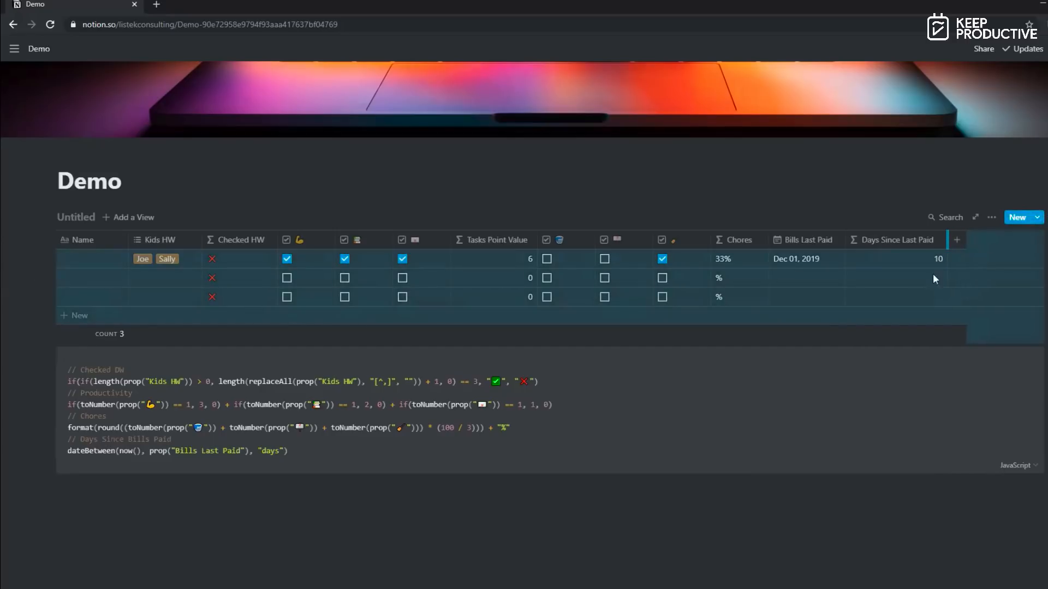
click(918, 286)
key(Escape)
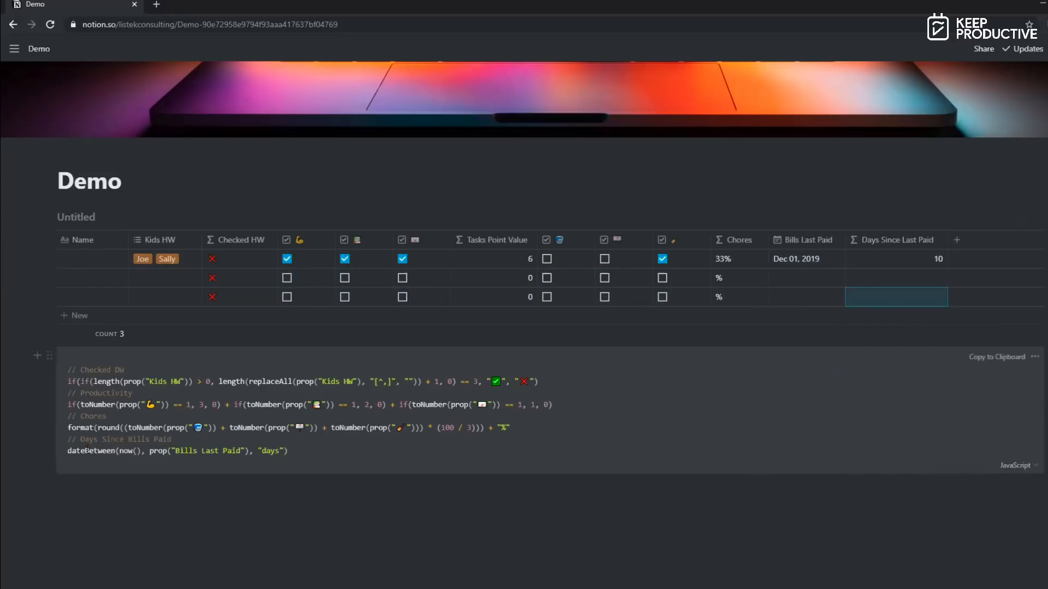
- Examine the now(), prop("Bills Last Paid") and "days" arguments of the dateBetween formula in the code block
drag(119, 452, 133, 451)
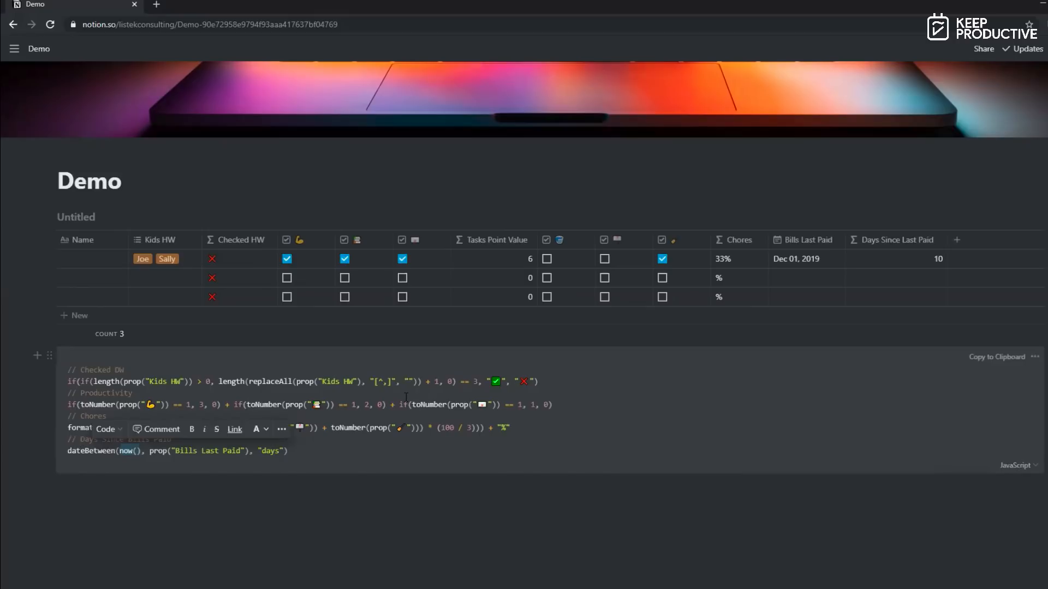
double_click(156, 452)
drag(176, 459, 249, 453)
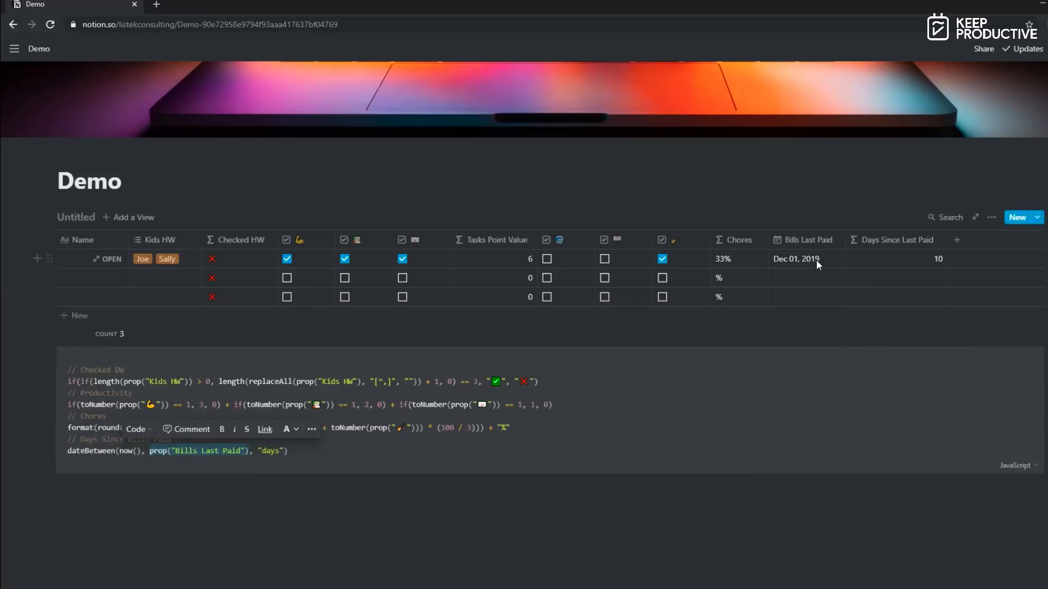
drag(260, 452, 279, 452)
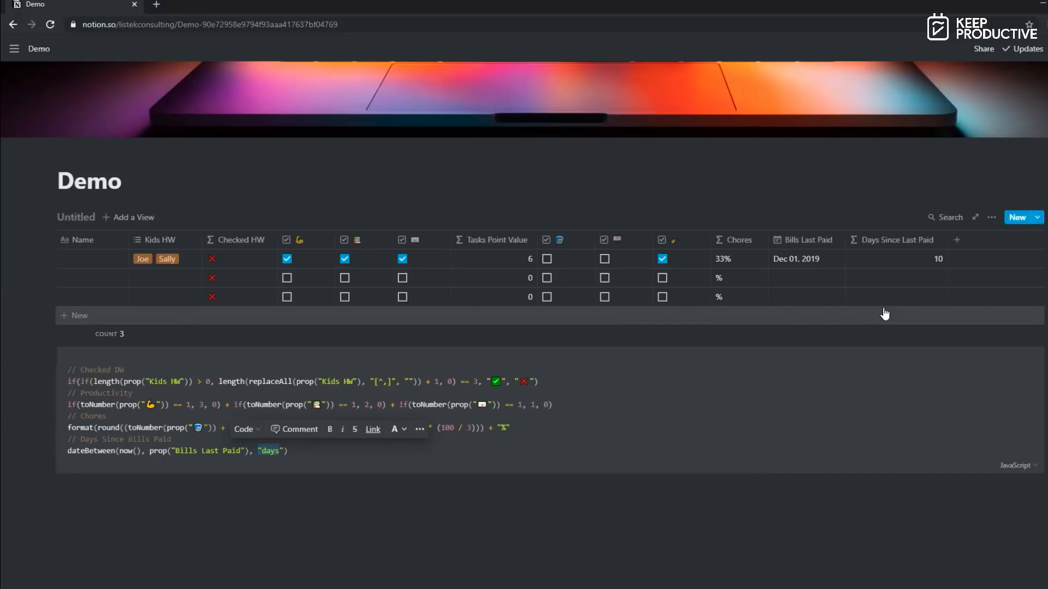
click(593, 448)
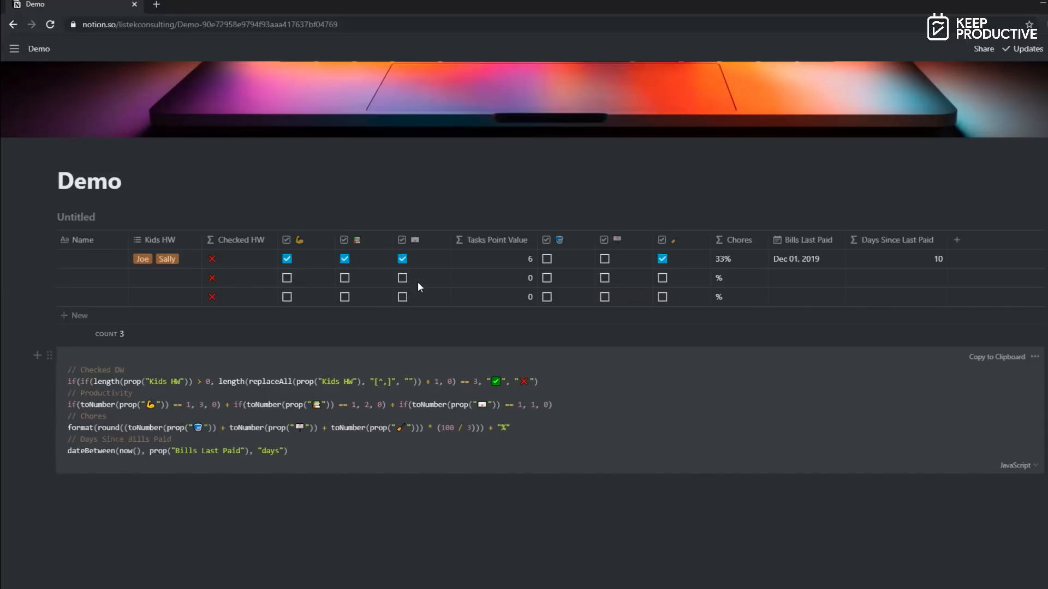
- Add the remaining child's tag to the first row's Kids HW cell and widen the column so all three tags fit on one line
click(191, 261)
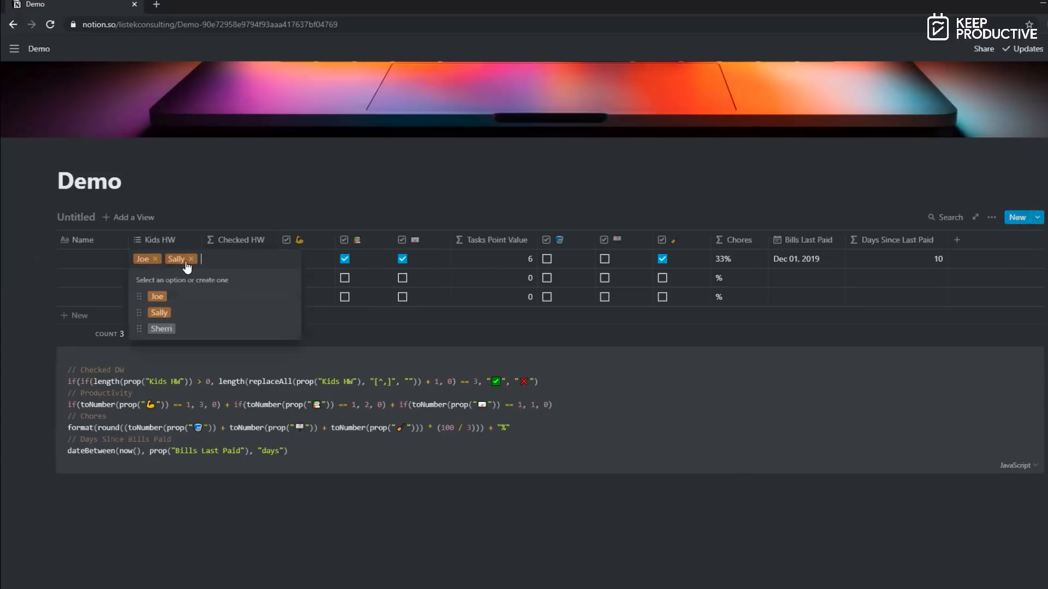
click(178, 334)
click(398, 431)
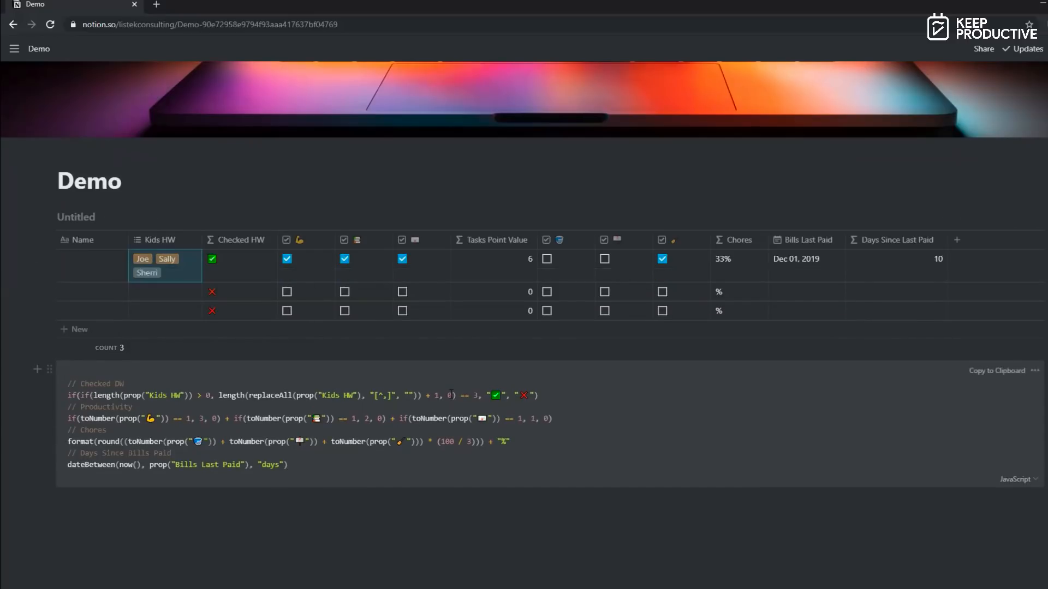
drag(201, 241, 221, 241)
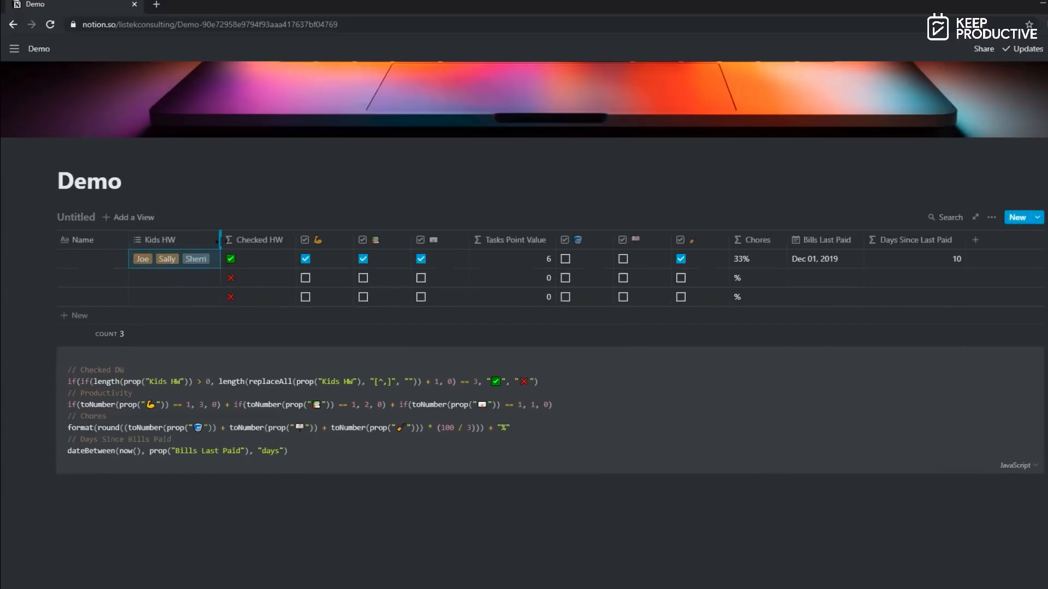
click(354, 381)
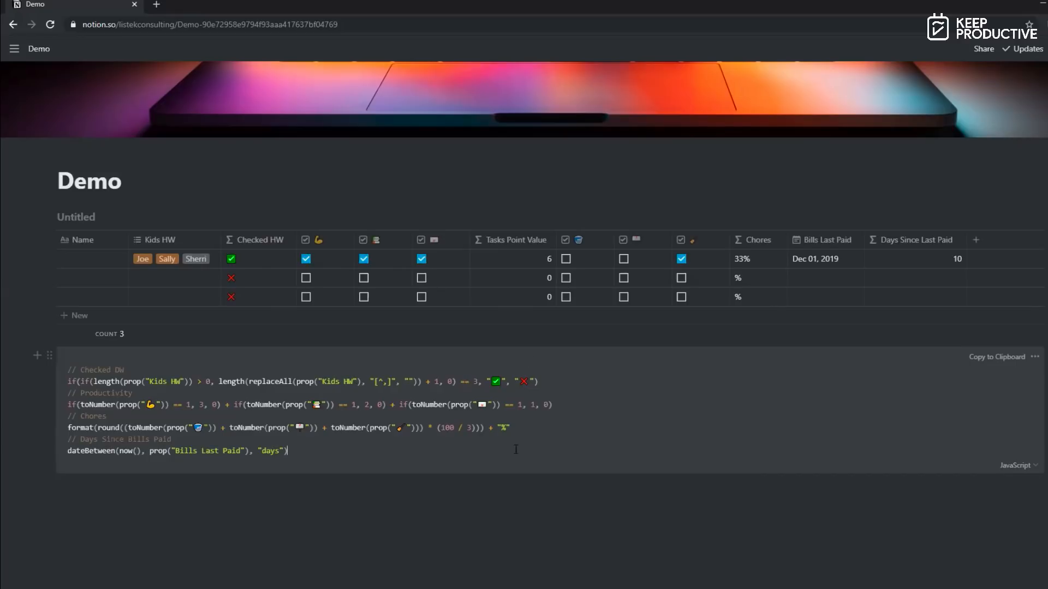